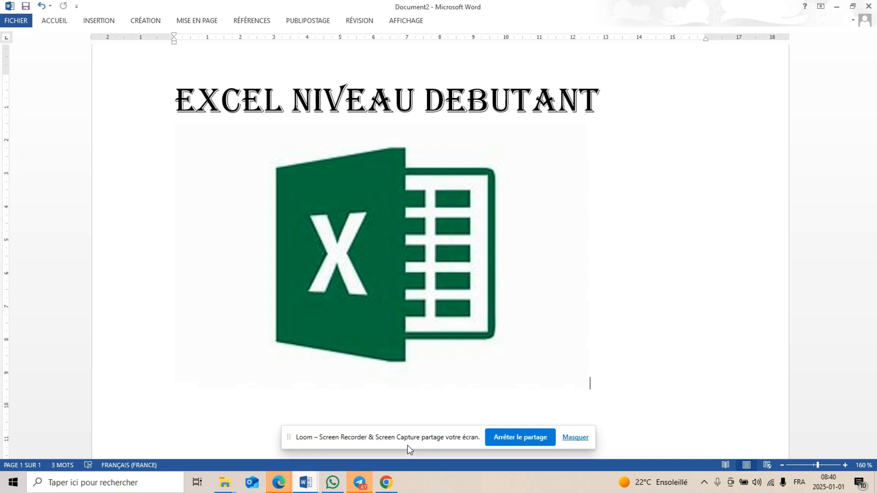
Find Excel through the Windows search and launch Excel 2013
mouse_move(294, 487)
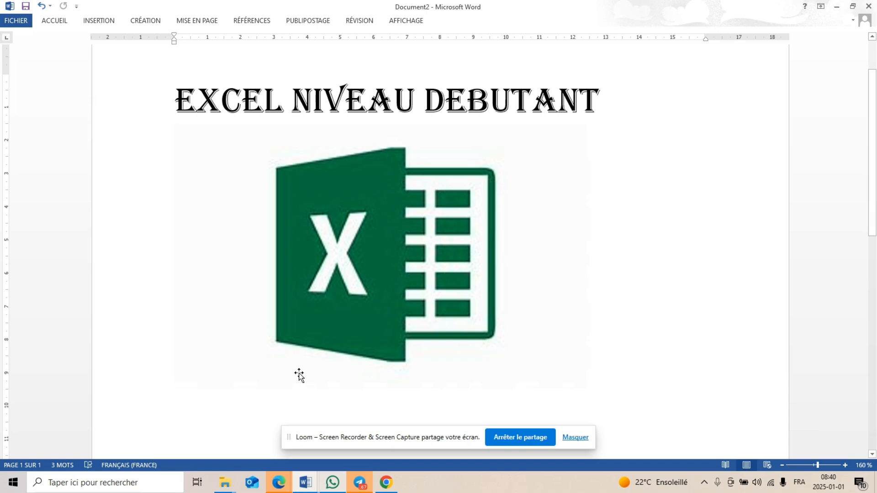
left_click(65, 485)
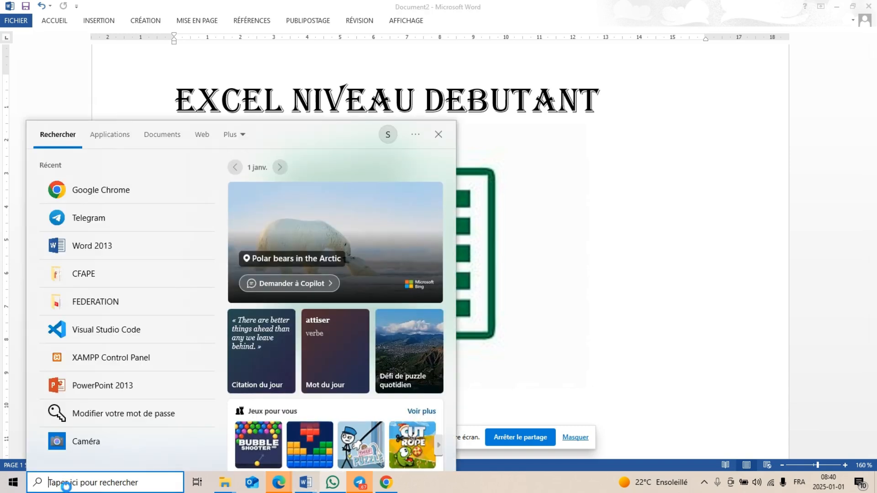
type("EXCEL")
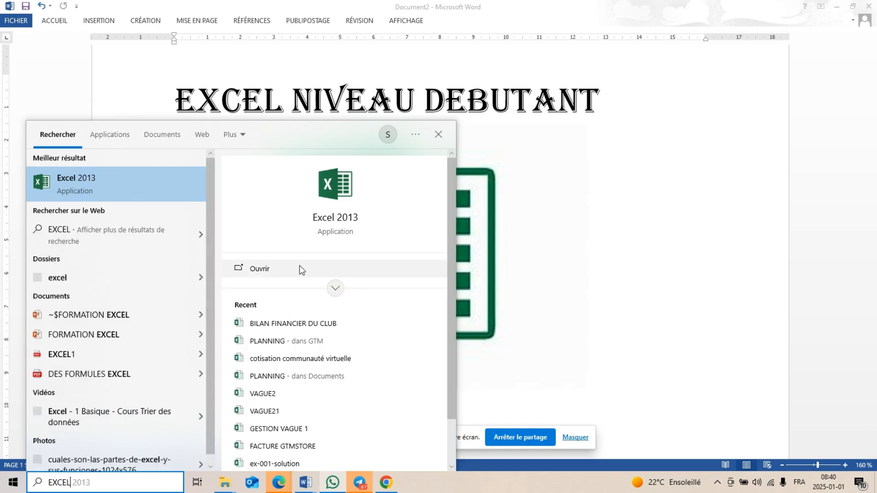
left_click(336, 218)
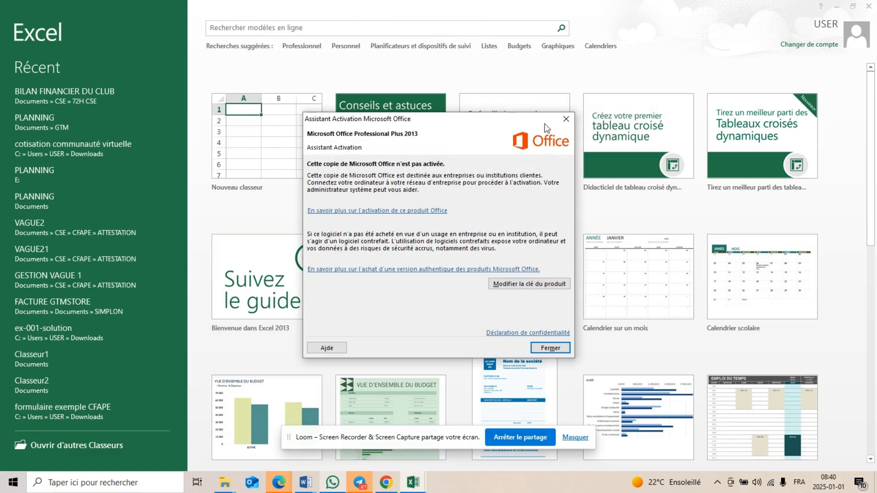
Dismiss the Office activation wizard and close Excel
left_click(566, 119)
left_click(567, 119)
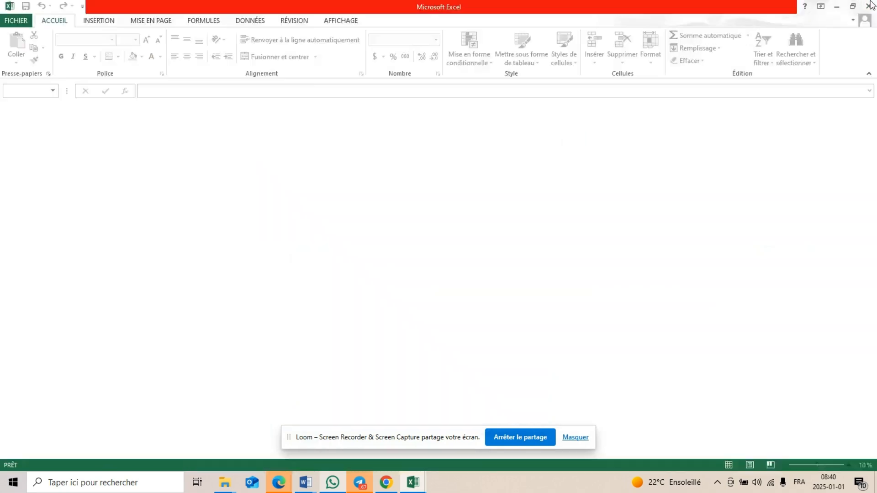
left_click(567, 120)
left_click(869, 6)
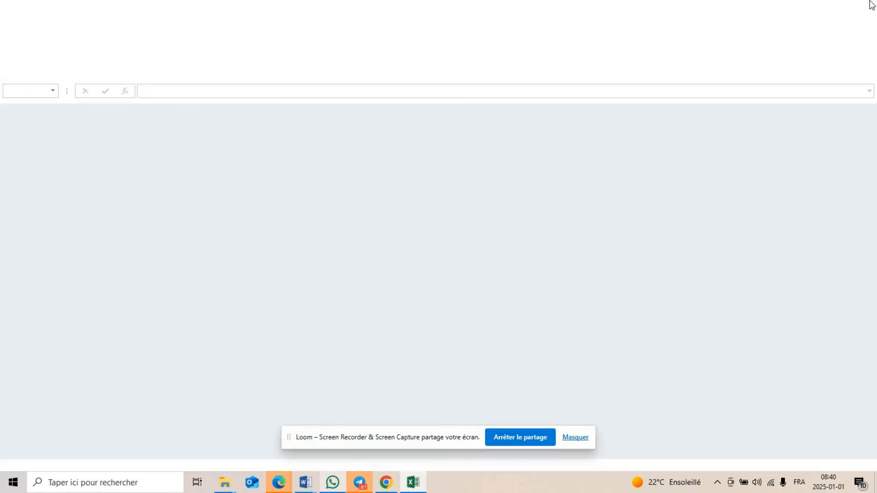
Find Excel 2013 through the Windows search, pin it to the taskbar and close the search
left_click(119, 484)
type("EXCEL")
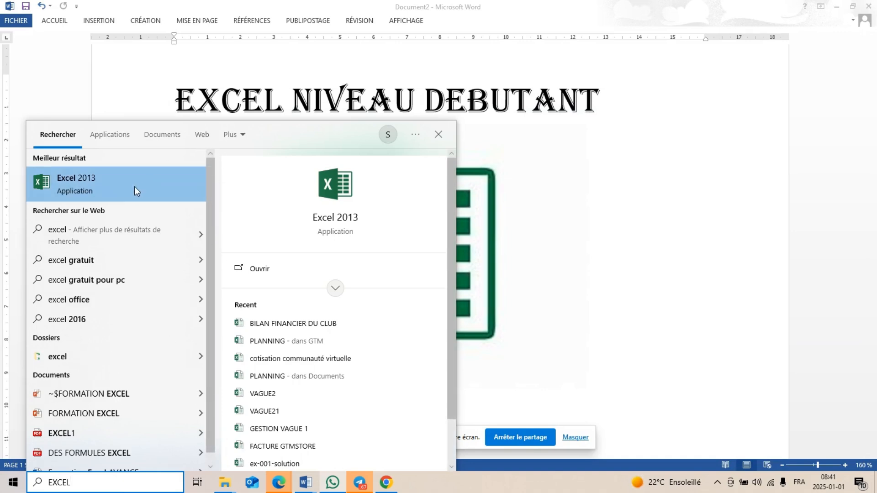
right_click(107, 184)
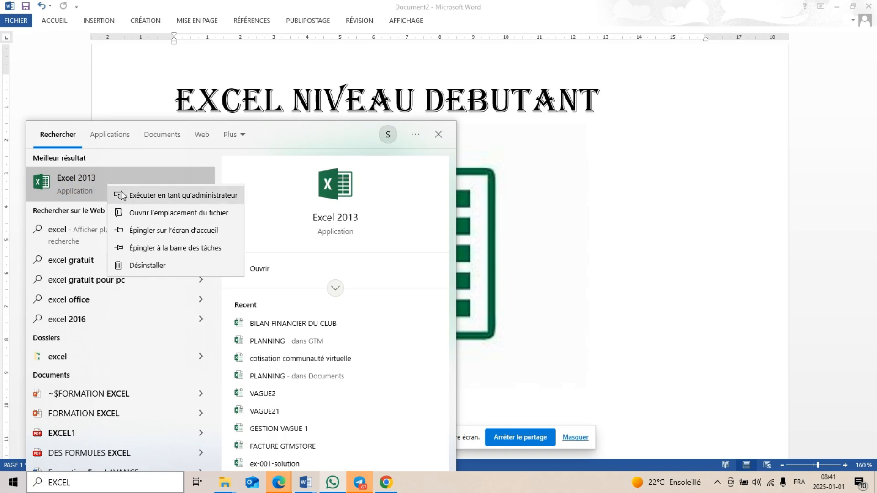
left_click(154, 247)
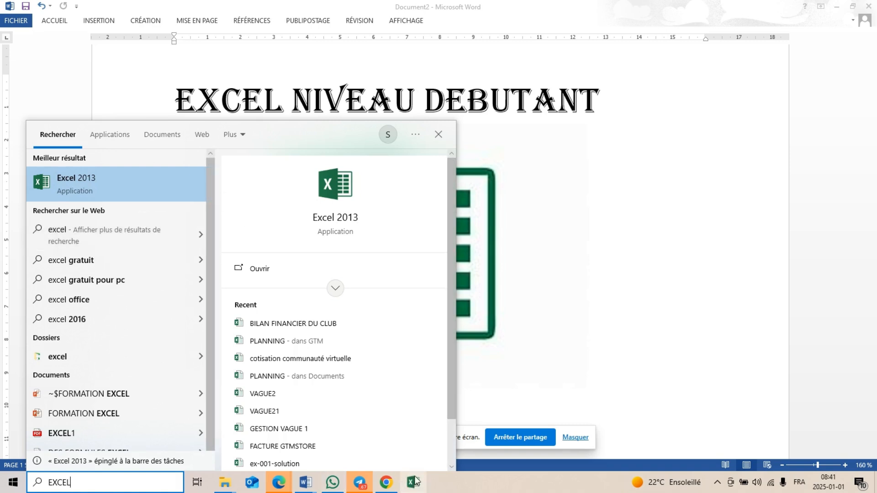
left_click(440, 135)
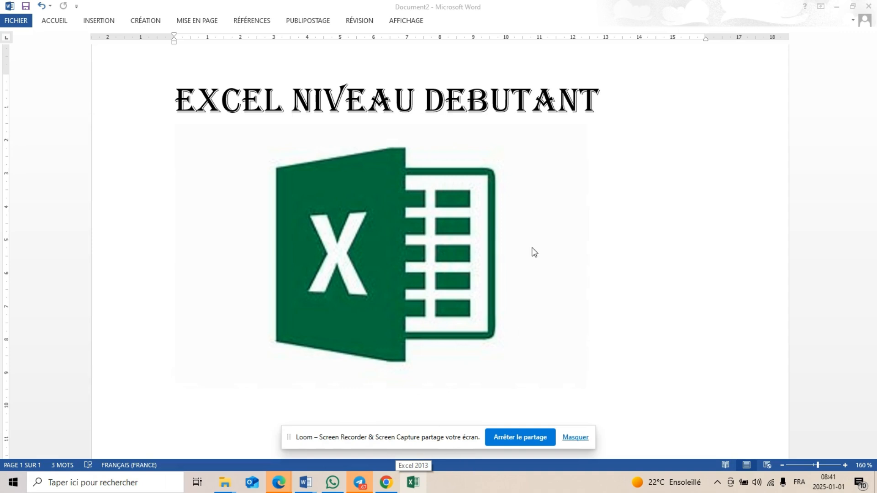
Launch Excel 2013 from its pinned shortcut and, after dismissing the activation wizard, create a blank workbook
left_click(417, 484)
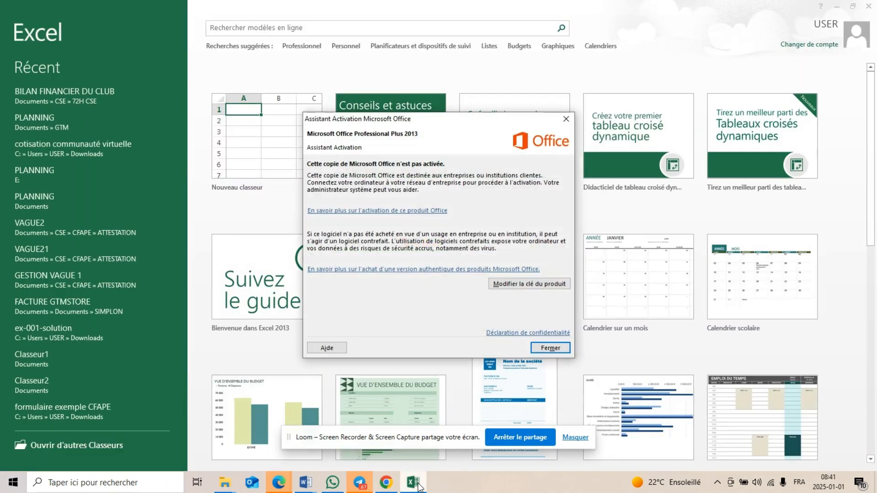
left_click(566, 119)
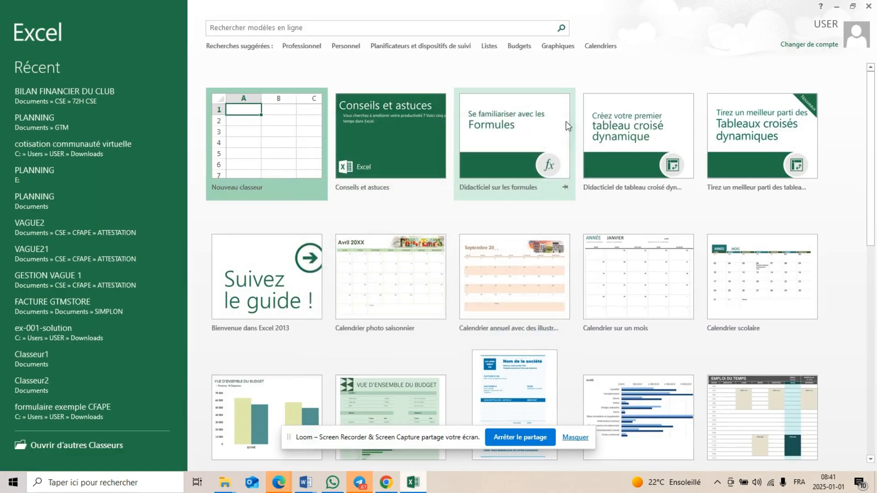
left_click(277, 128)
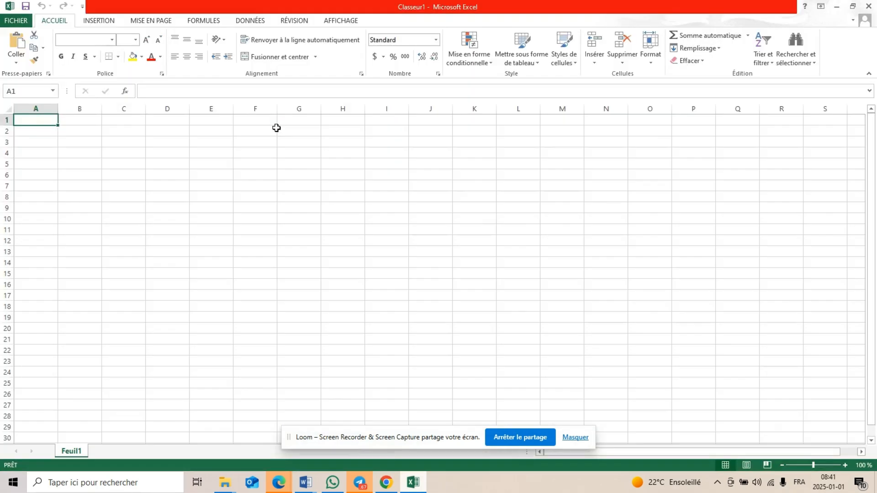
left_click(277, 129)
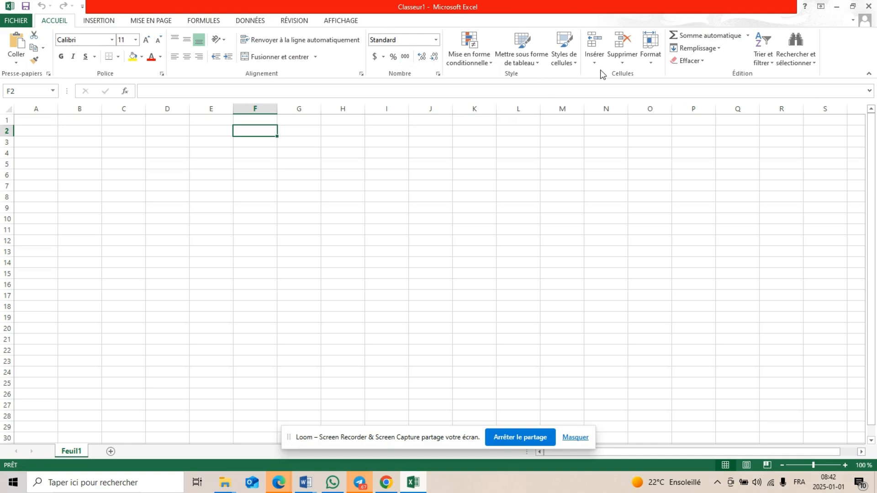
Add a second worksheet to the workbook and rename the sheet Feuil1 as JANVIER
left_click(111, 22)
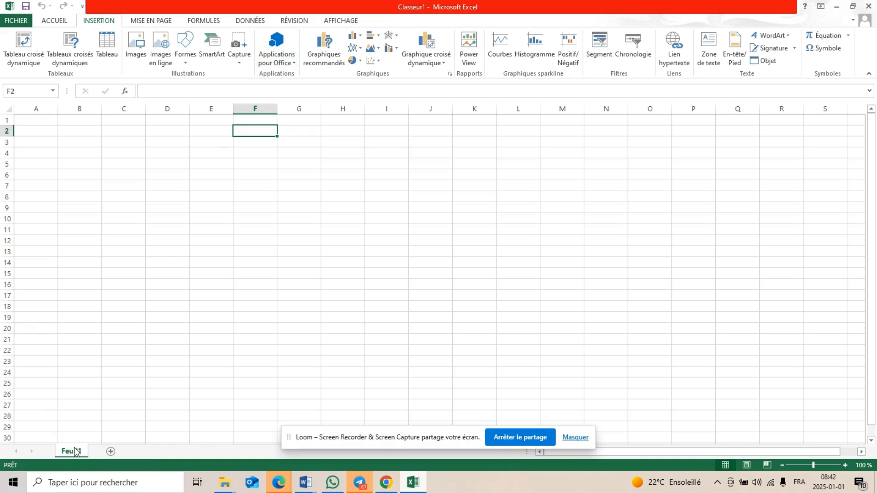
left_click(111, 452)
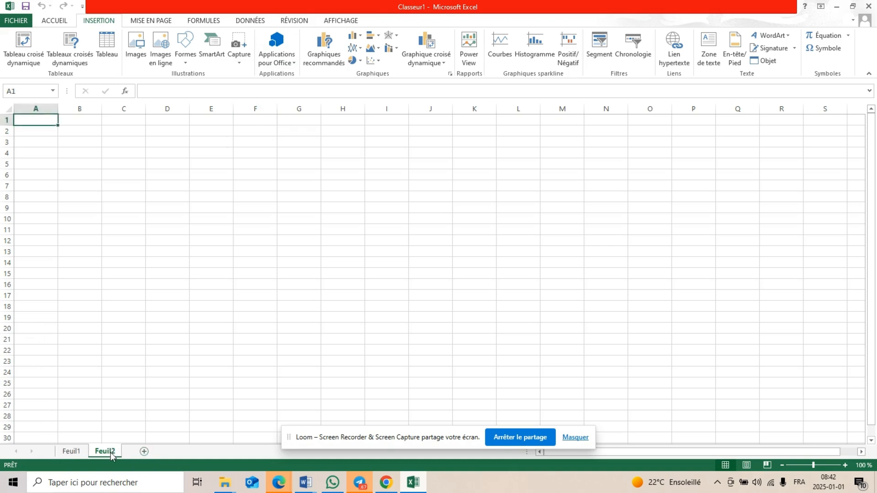
left_click(78, 451)
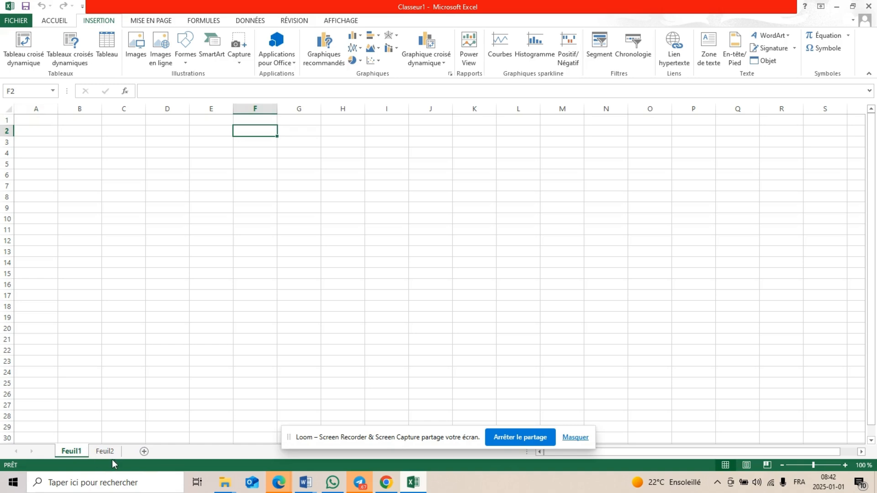
right_click(69, 454)
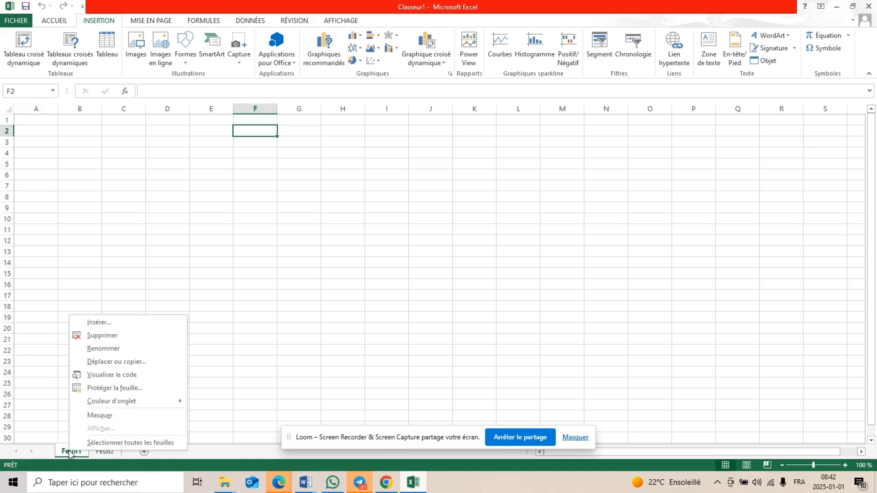
left_click(104, 349)
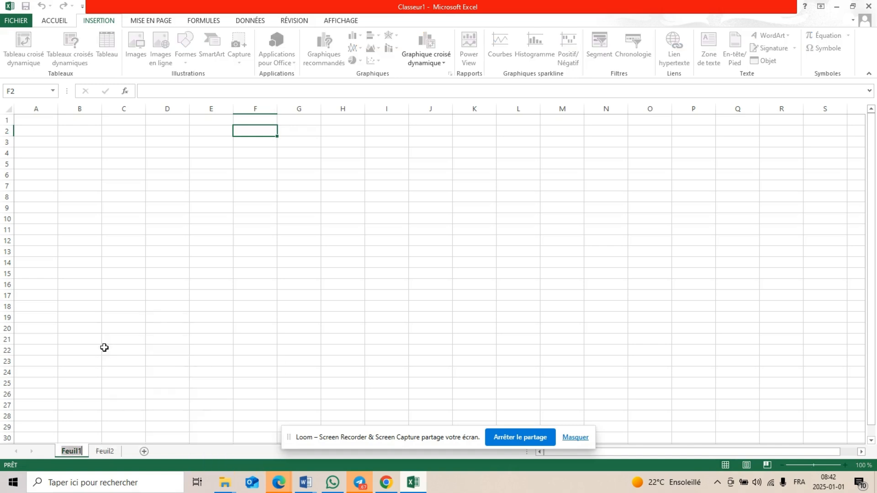
type("JANVIER")
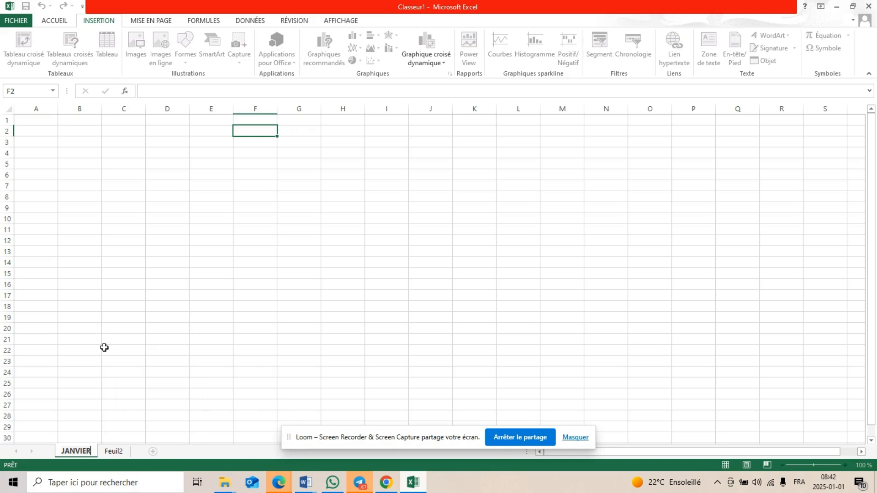
Rename the sheet Feuil2 as FEVRIER
left_click(110, 452)
right_click(110, 450)
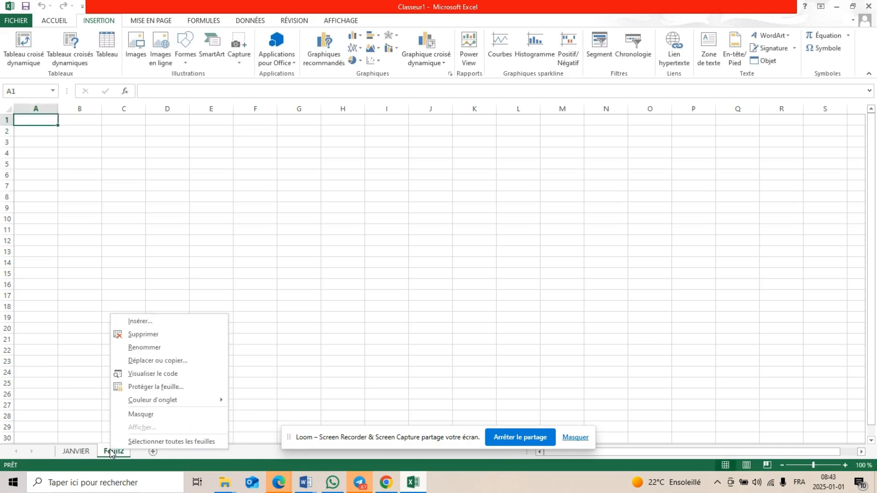
left_click(158, 347)
type("FE")
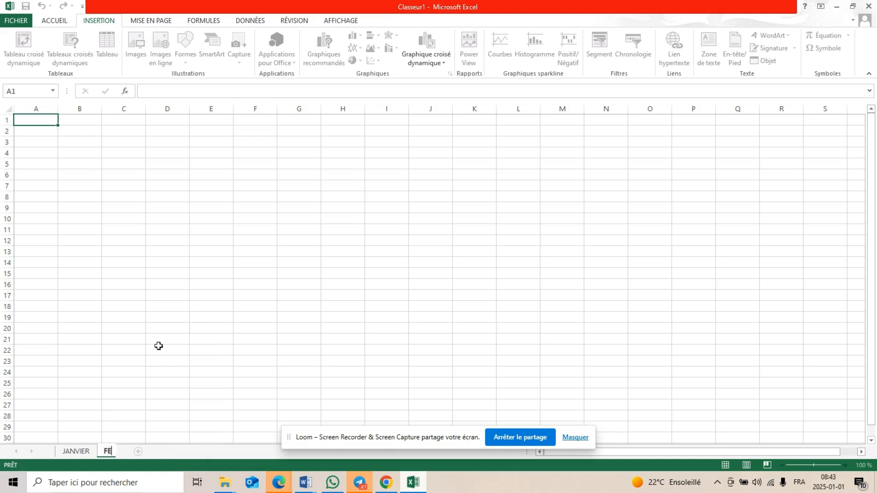
type("VRIER")
key("Return")
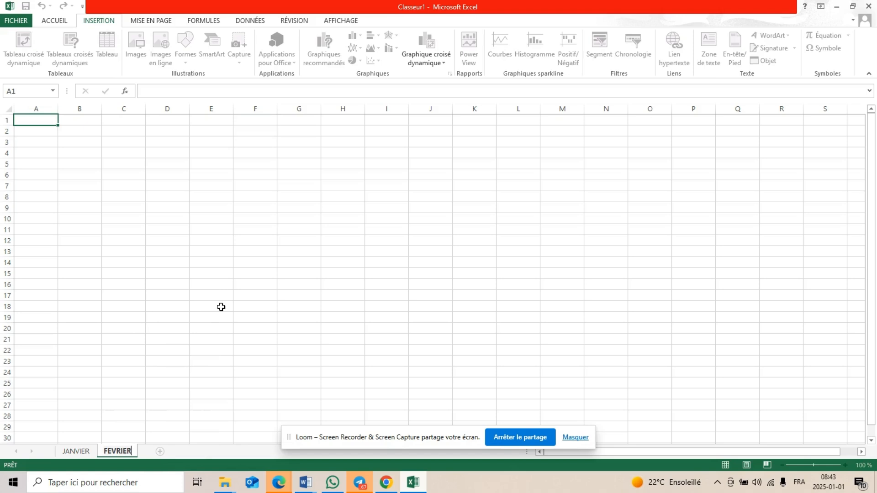
left_click(188, 298)
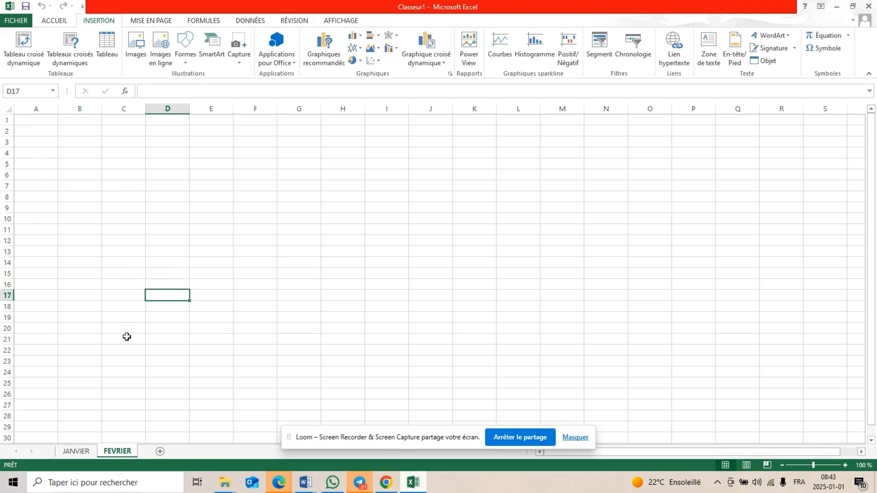
Set the JANVIER sheet's tab colour to the standard dark red
left_click(76, 451)
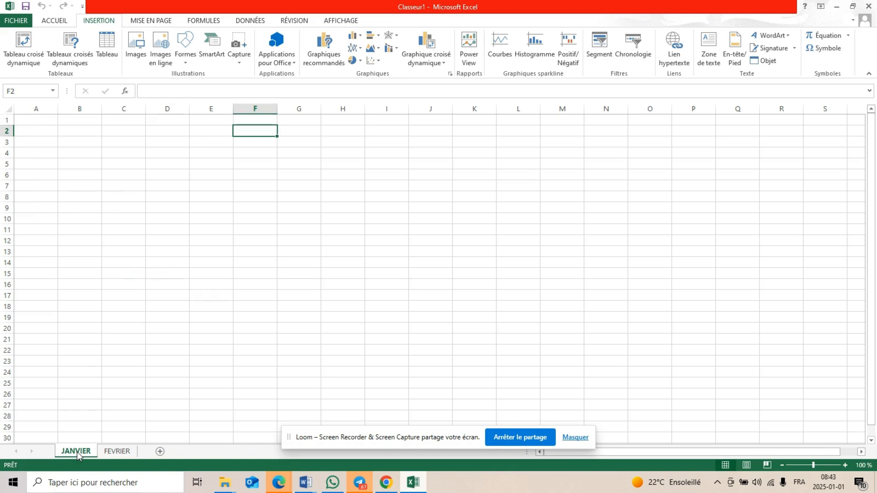
right_click(77, 452)
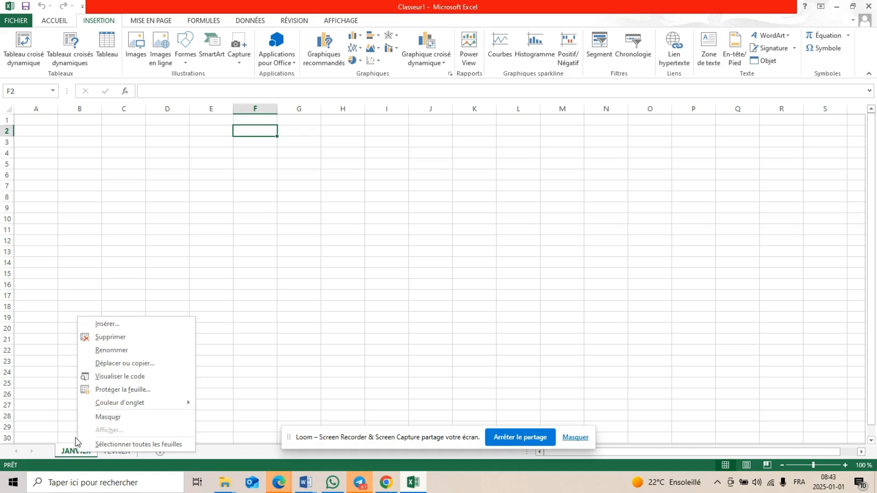
mouse_move(118, 406)
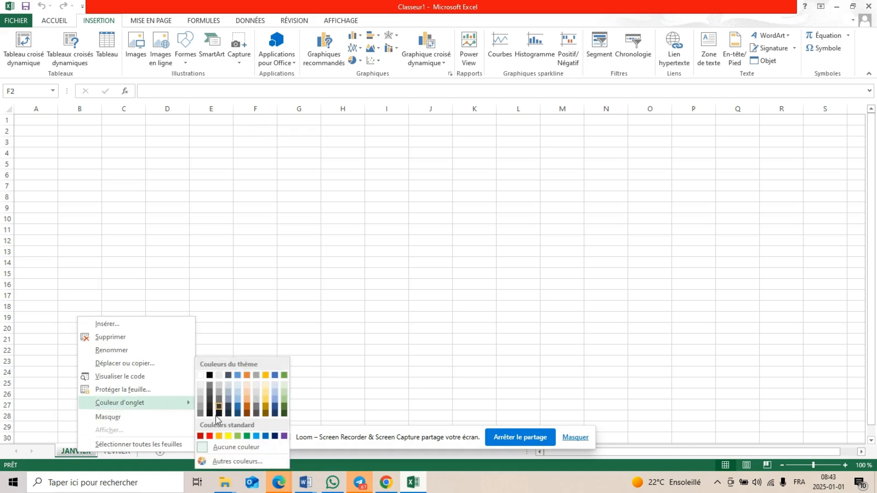
left_click(200, 436)
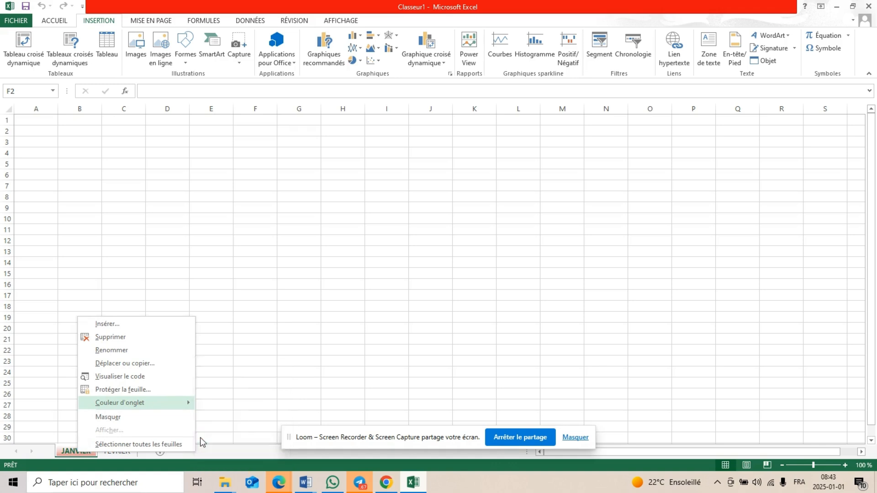
Set the FEVRIER sheet's tab colour to the standard green
left_click(125, 453)
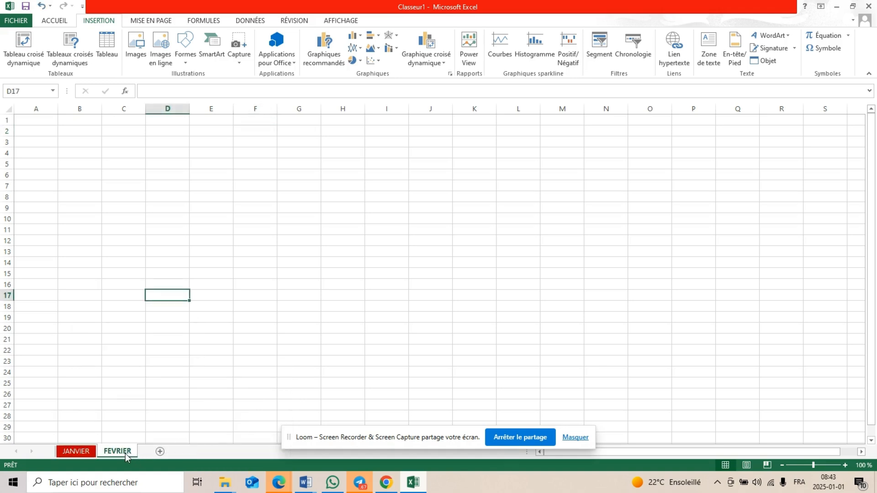
right_click(125, 454)
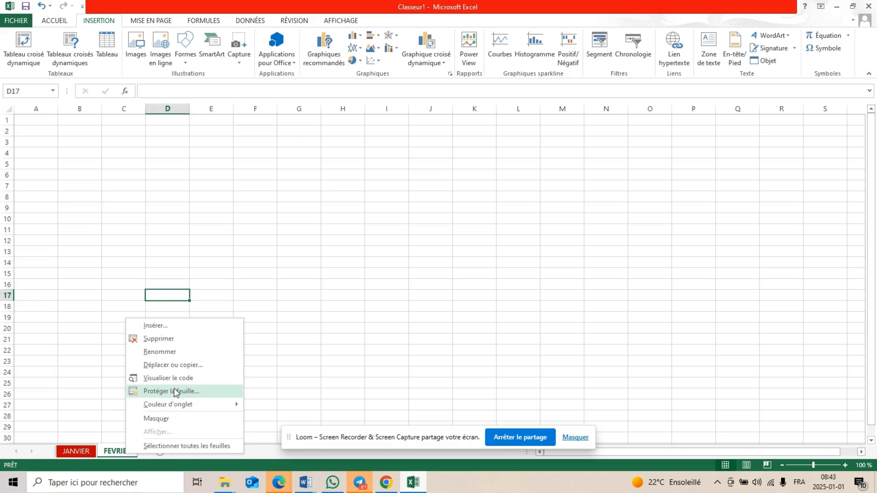
mouse_move(188, 407)
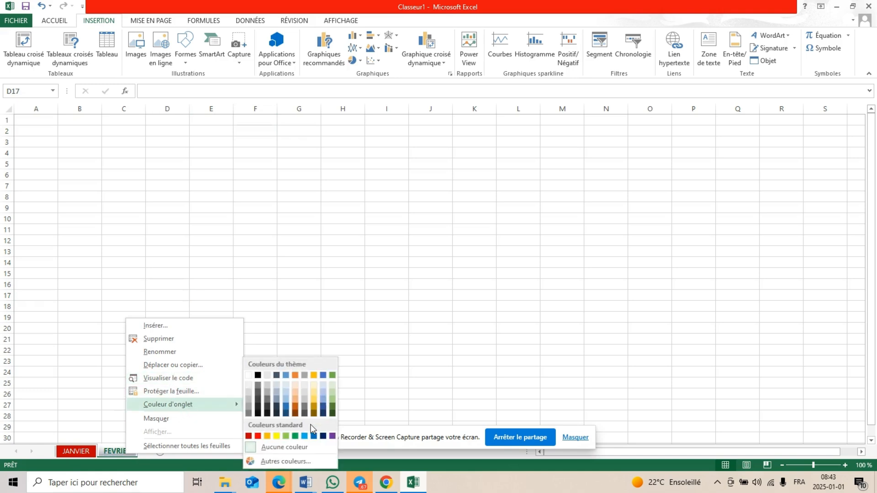
left_click(90, 344)
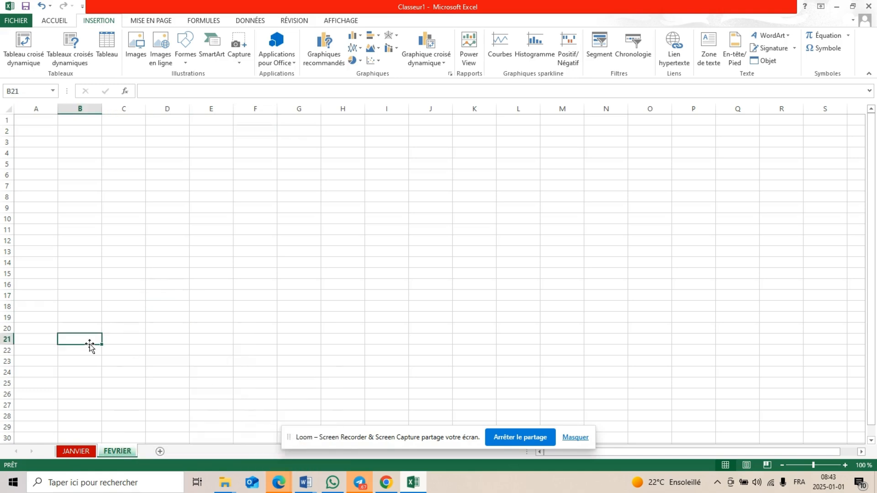
left_click(125, 200)
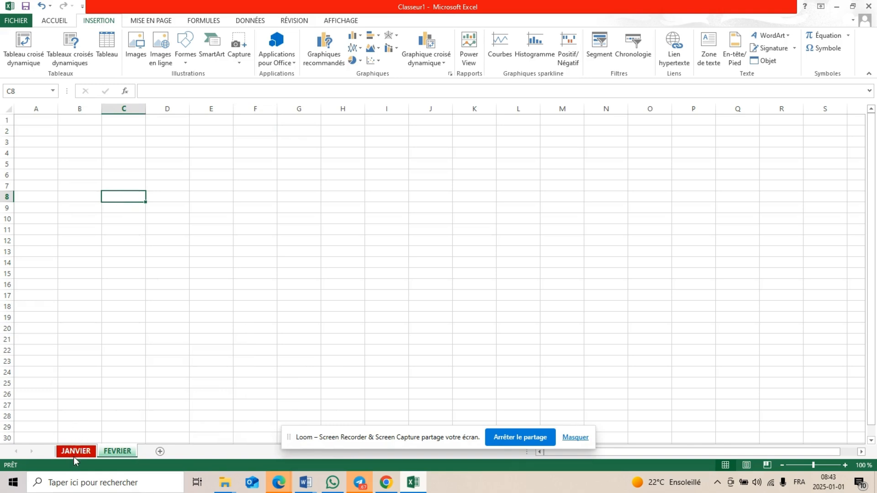
Switch back to the JANVIER sheet and select cell B4
key("ctrl+Page_Down")
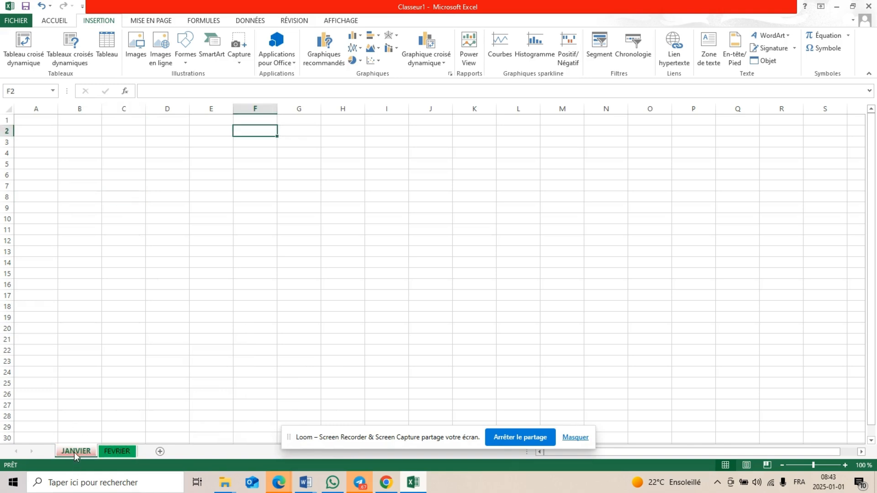
left_click(80, 156)
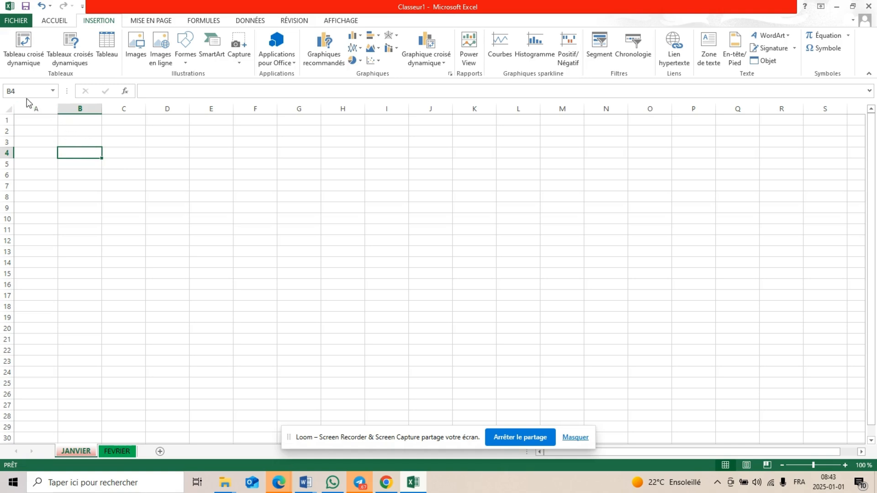
Select cells C11, B3 and C6 in turn to check each cell's reference in the name box
left_click(124, 232)
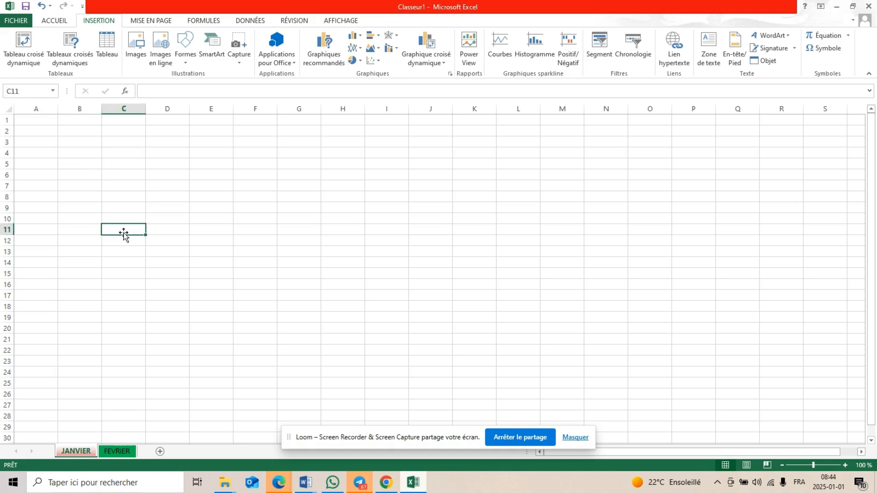
left_click(89, 141)
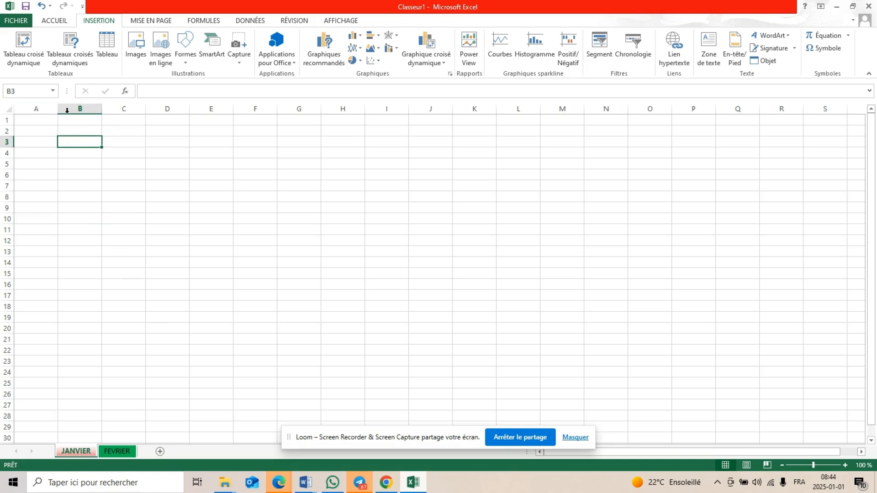
left_click(129, 178)
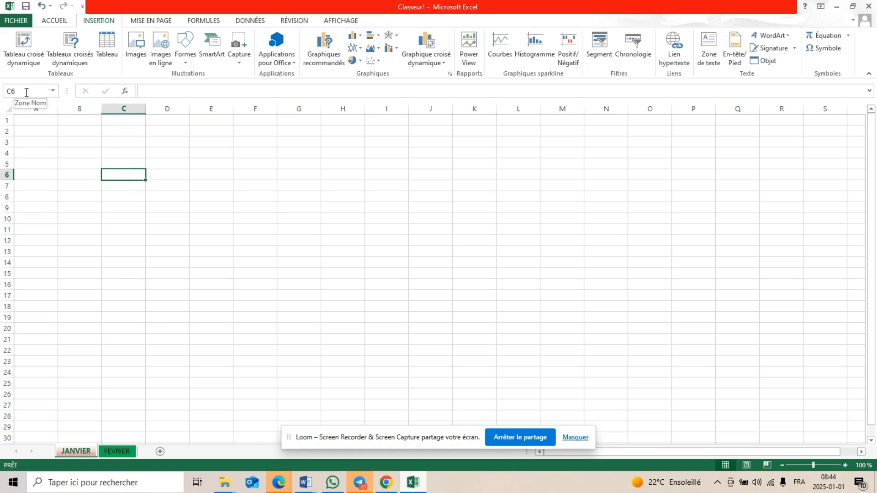
scroll(26, 93, "up", 5, "ctrl")
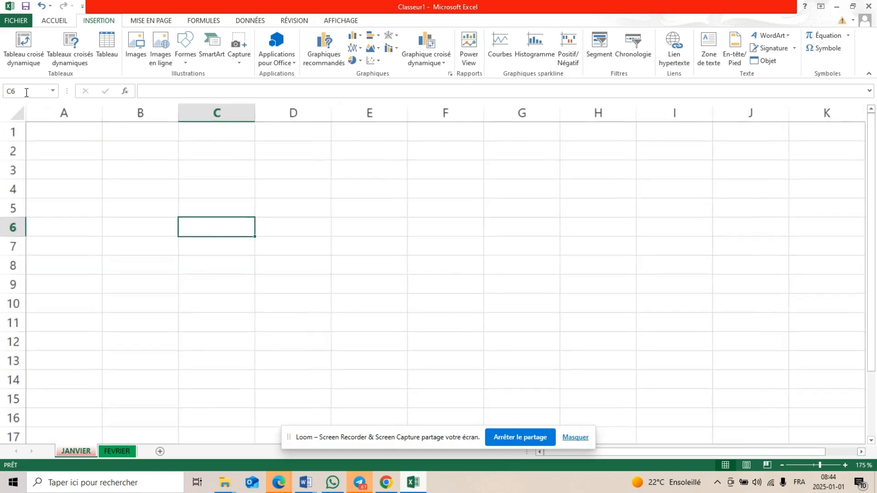
scroll(26, 93, "up", 1, "ctrl")
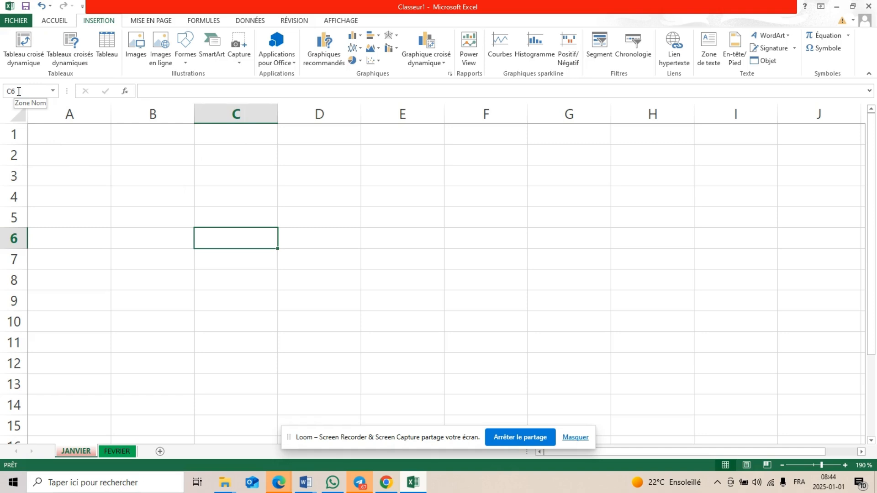
Select cells D5, B3 and C3 in turn to compare their references with the row and column headings
left_click(339, 226)
left_click(176, 176)
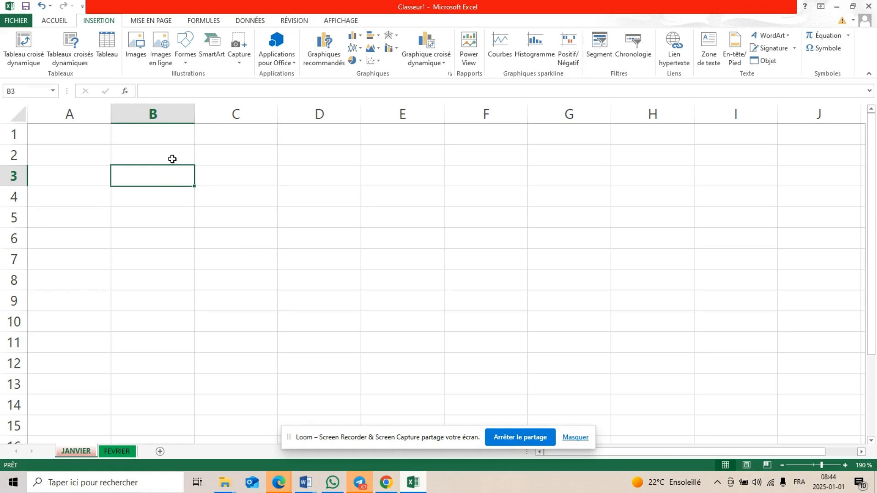
scroll(172, 159, "down", 3)
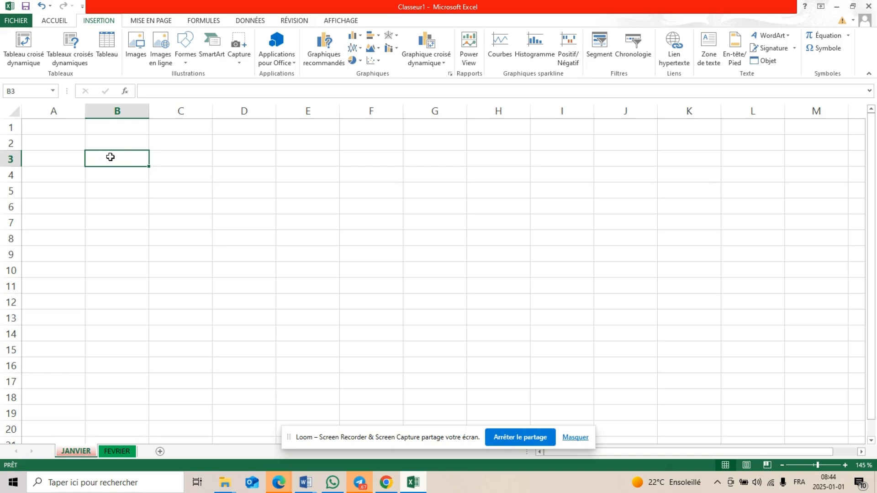
left_click(169, 153)
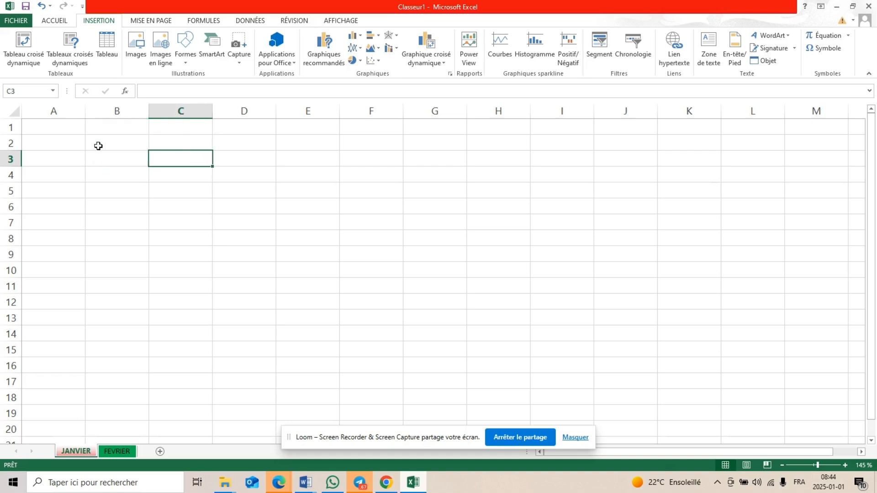
Select the contiguous range B3:B9, then clear the selection by choosing cell C4
left_click(106, 162)
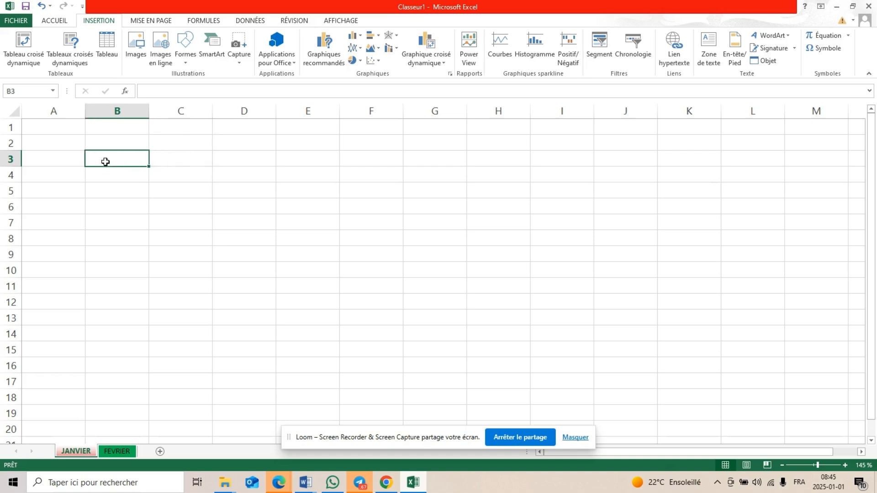
left_click_drag(106, 162, 102, 249)
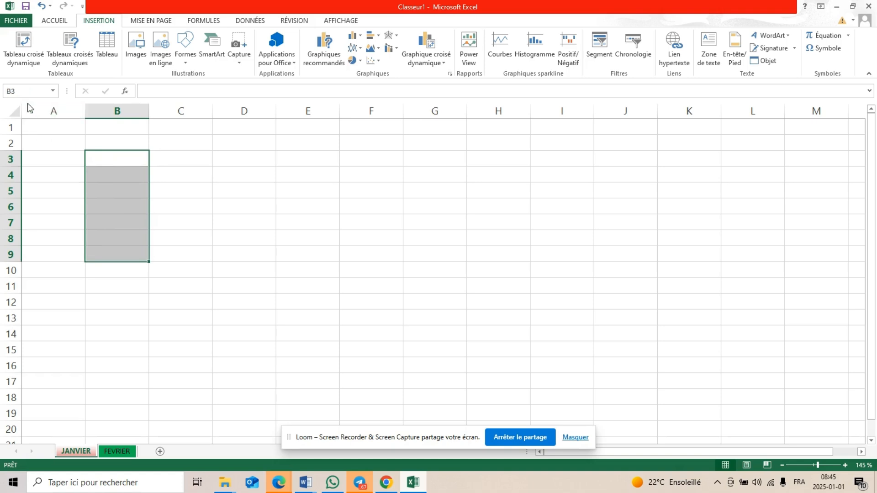
left_click(195, 170)
Select the separate ranges B3:B8, D3:D8, F3:F10, H3:H12 and C14:D18 together, then clear the selection by choosing G13
left_click_drag(130, 160, 112, 243)
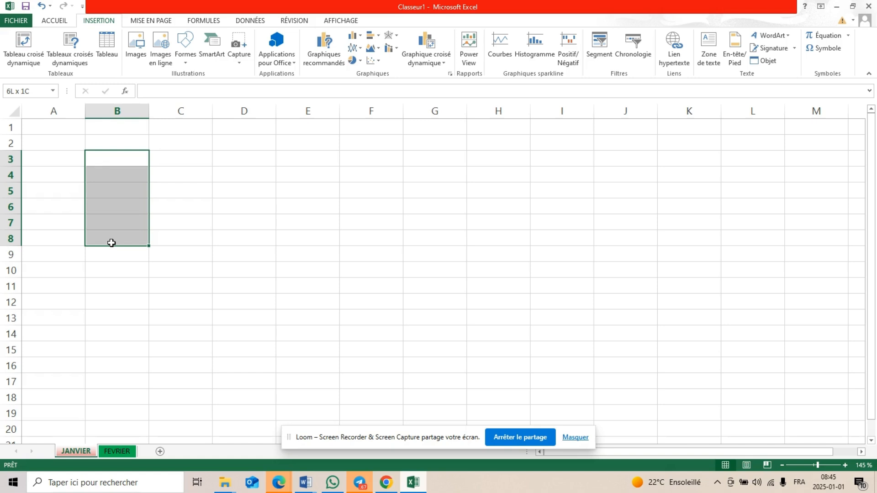
left_click_drag(112, 243, 111, 242)
left_click_drag(227, 156, 227, 239, "ctrl")
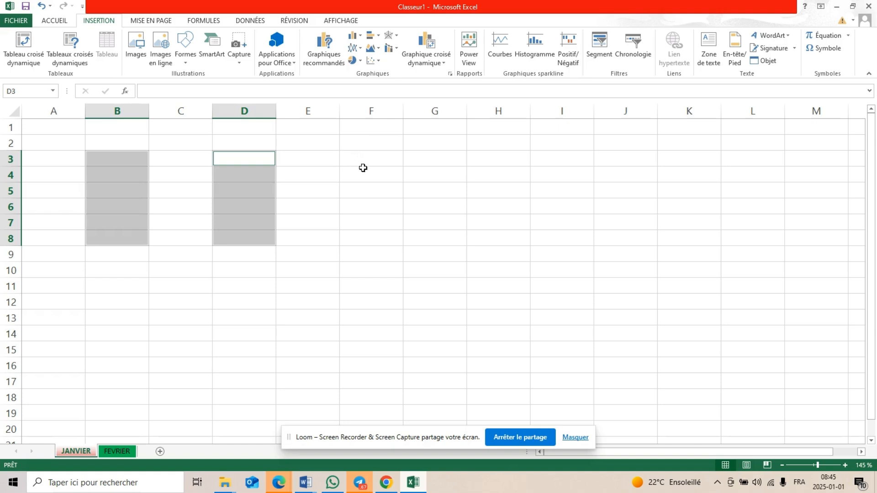
left_click_drag(365, 158, 364, 270, "ctrl")
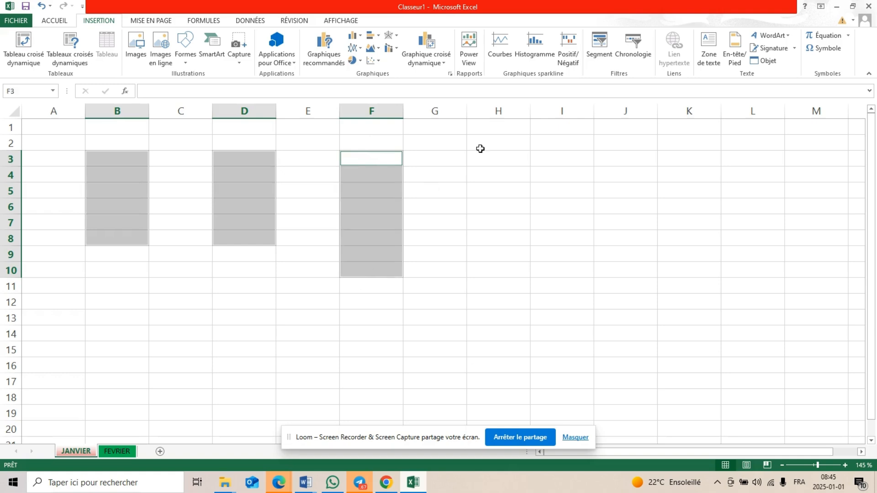
left_click_drag(501, 157, 464, 295, "ctrl")
left_click_drag(204, 338, 215, 401, "ctrl")
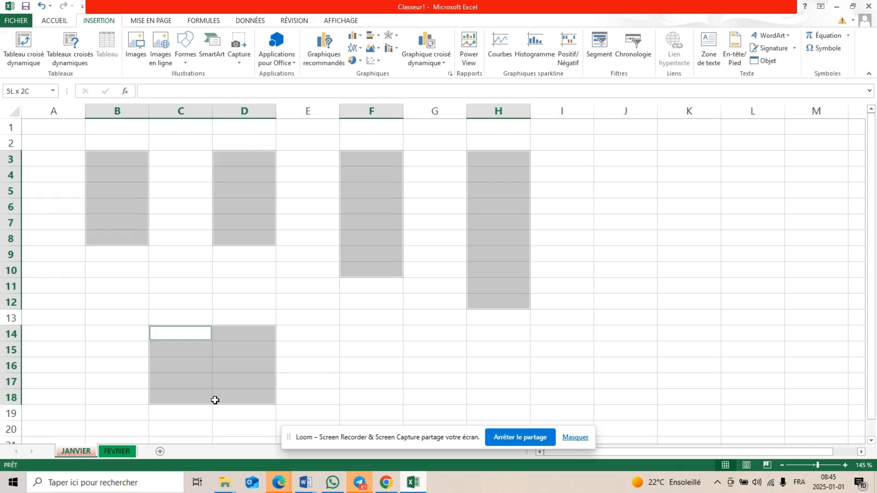
left_click_drag(215, 400, 214, 400, "ctrl")
left_click(406, 318)
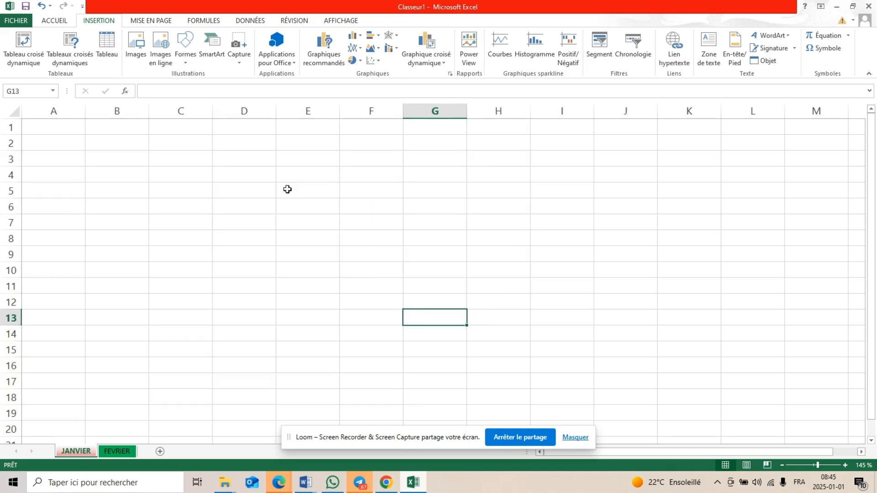
Select cell C3, zoom the JANVIER worksheet out, and zoom back in to 160%
left_click(195, 153)
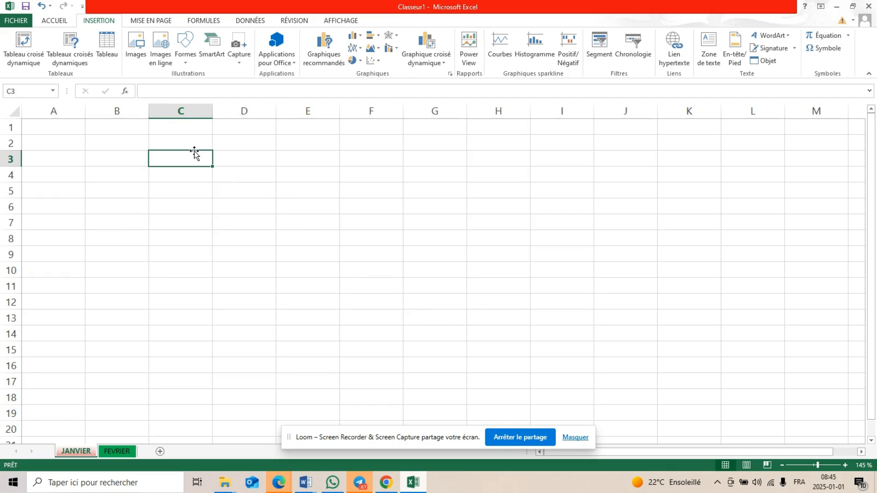
scroll(193, 152, "down", 3)
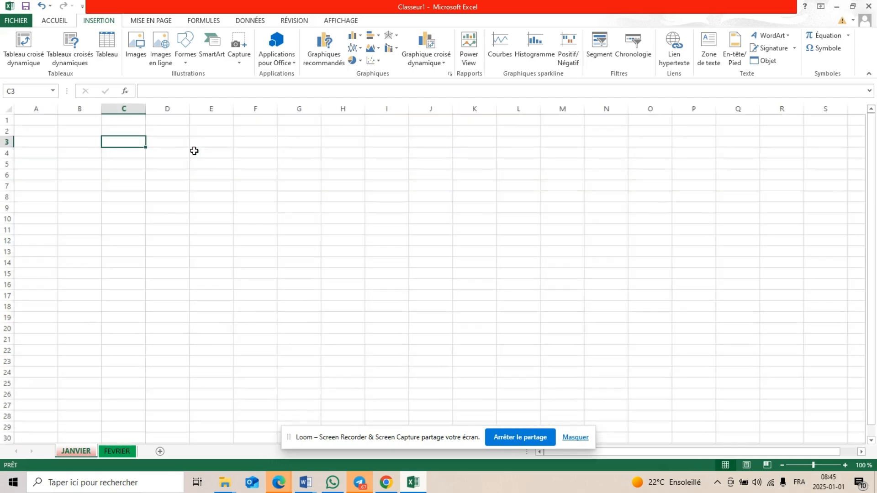
scroll(194, 150, "down", 4)
scroll(194, 151, "up", 6)
scroll(194, 150, "up", 3)
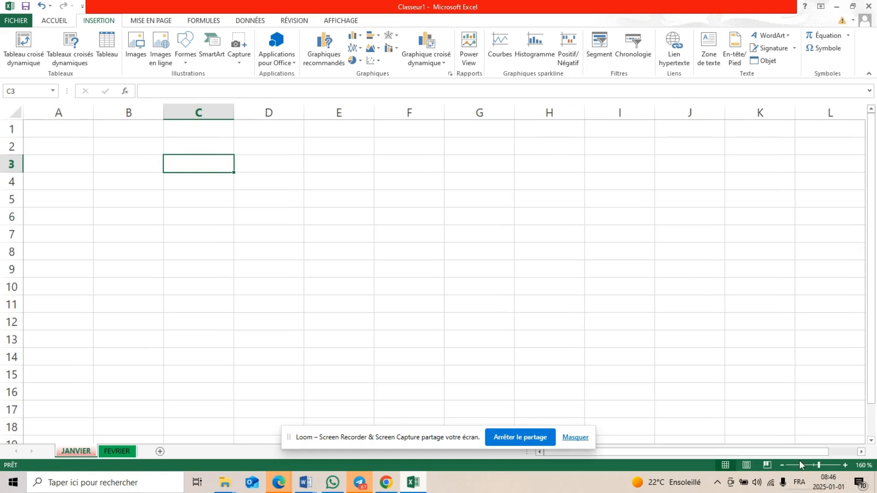
Zoom the worksheet in stepwise to 250%, then back out to 100%
left_click(845, 465)
left_click(846, 465)
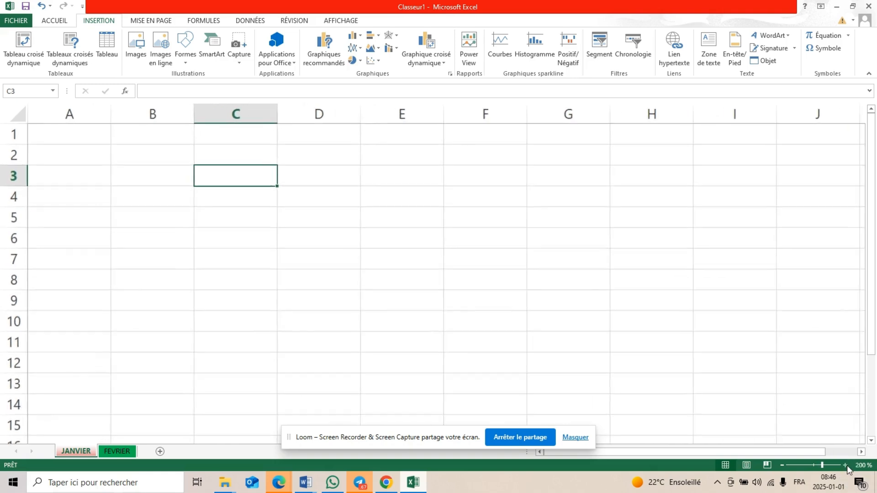
left_click(846, 465)
left_click(845, 465)
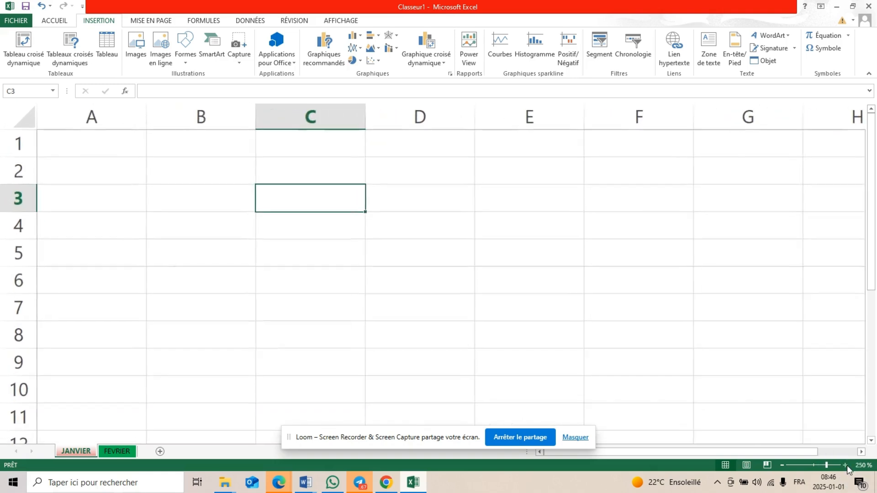
left_click(782, 465)
left_click(782, 465)
left_click(782, 465)
left_click(782, 465)
left_click(782, 465)
left_click(782, 465)
left_click(782, 465)
left_click(782, 465)
left_click(782, 465)
left_click(782, 465)
left_click(782, 465)
left_click(782, 465)
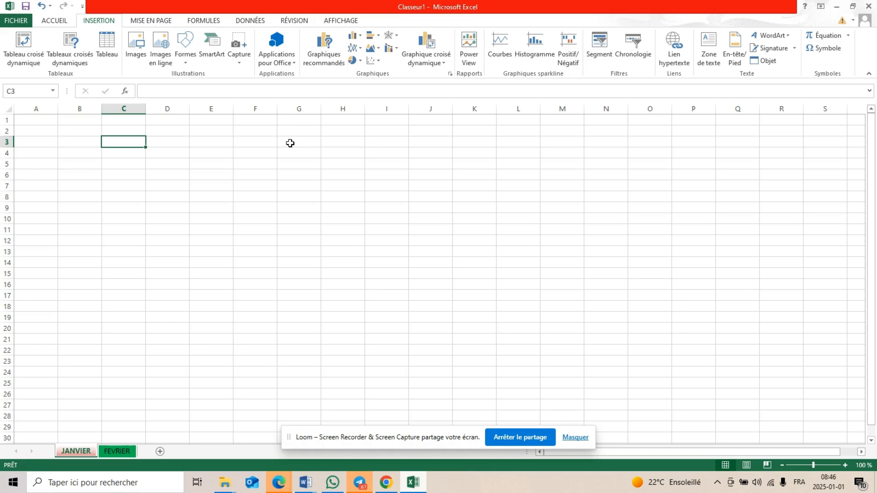
Zoom the worksheet in to 175%, out to 85%, and back in to 175%
scroll(290, 143, "up", 9, "ctrl")
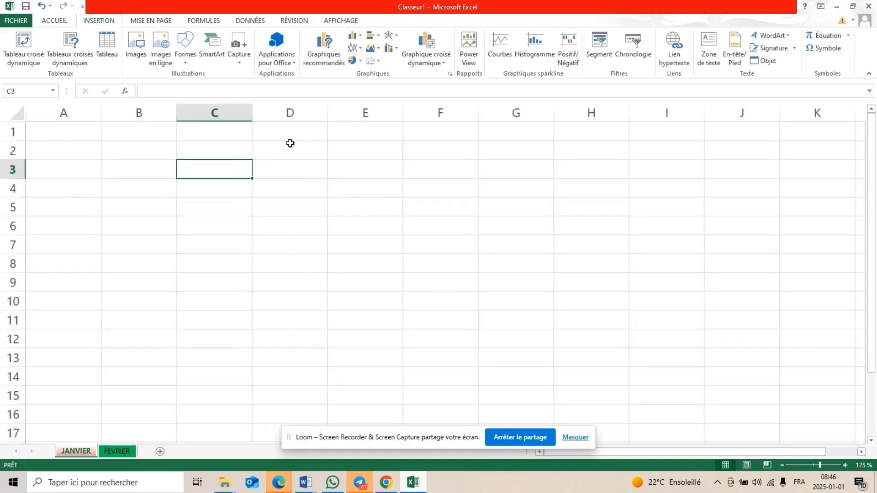
scroll(290, 143, "down", 5)
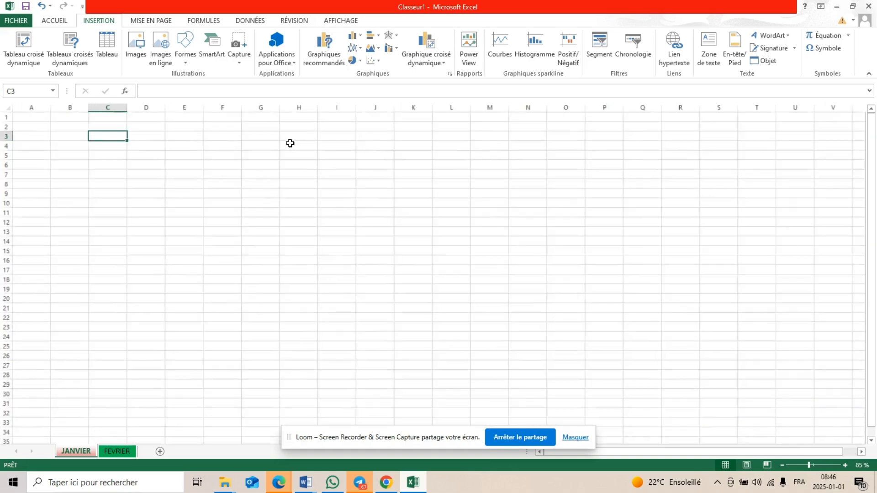
scroll(290, 143, "up", 5)
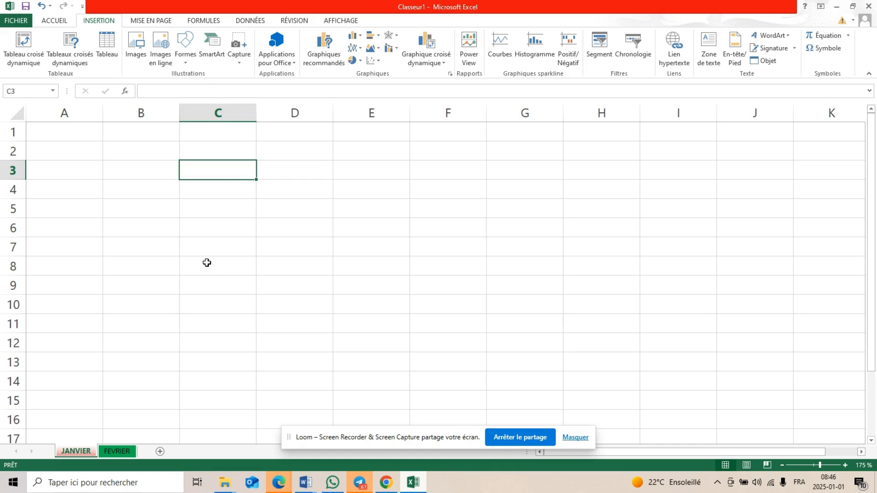
Enter a surname in cell C3 through the formula bar and commit it by selecting C5
left_click(141, 90)
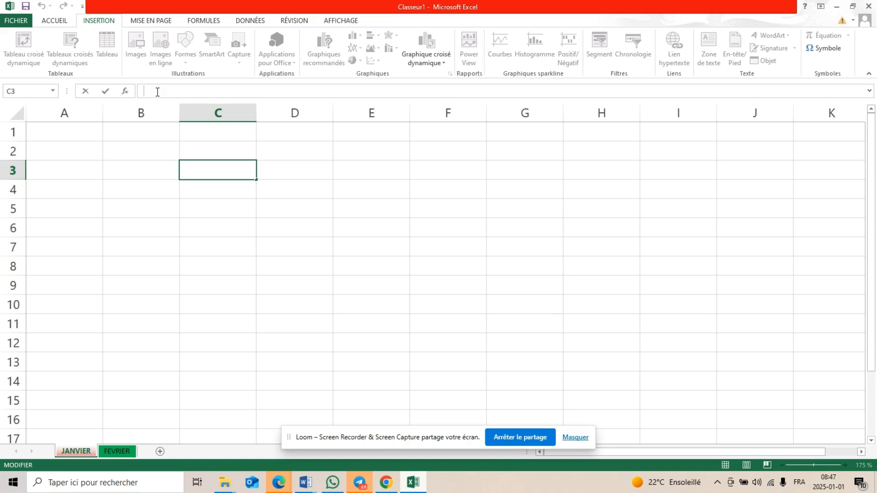
type("OUAMDANDE")
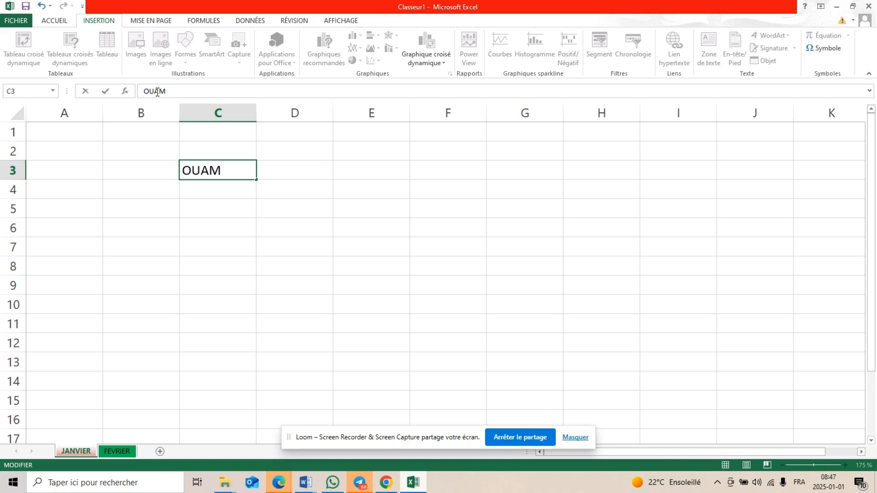
left_click(237, 209)
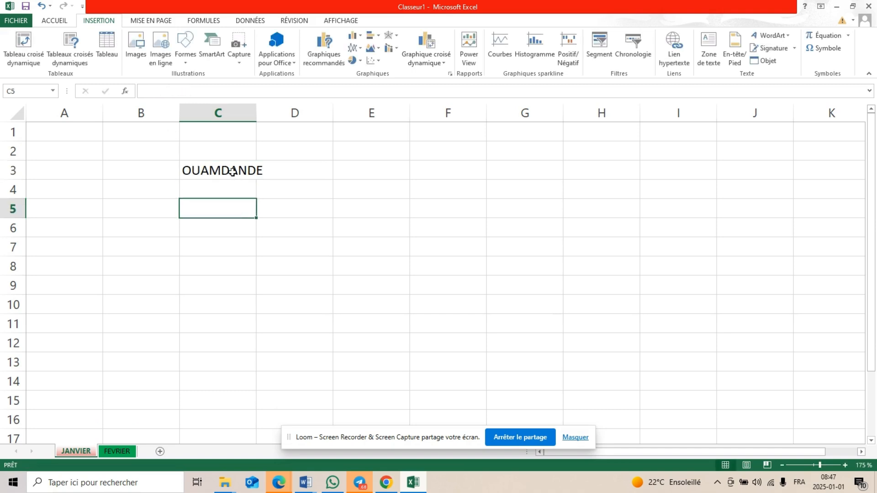
Enter 111 in cell E3 through the formula bar and commit it
left_click(361, 172)
left_click(209, 93)
type("111")
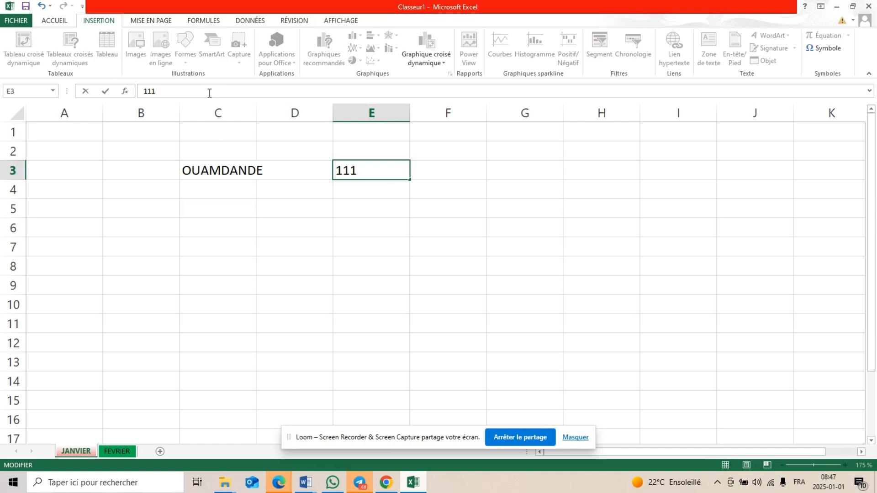
left_click(90, 163)
Enter 1111 directly in cell C5 and erase it again
left_click(229, 210)
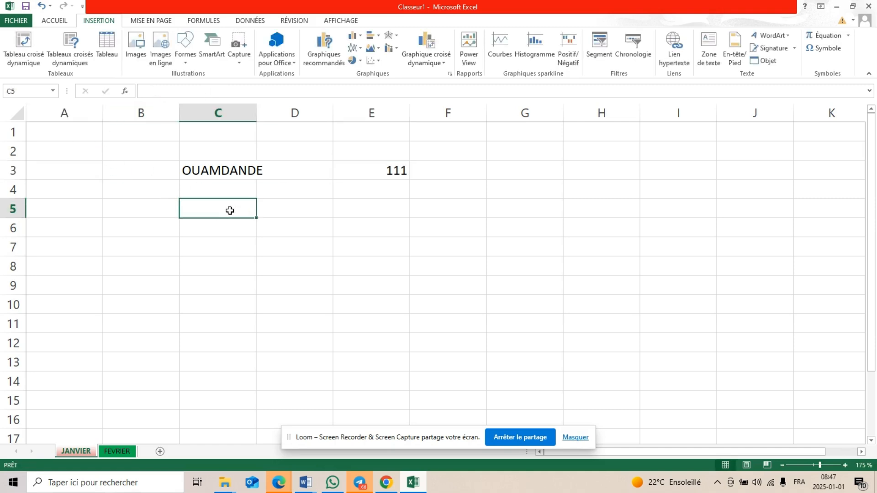
type("1111")
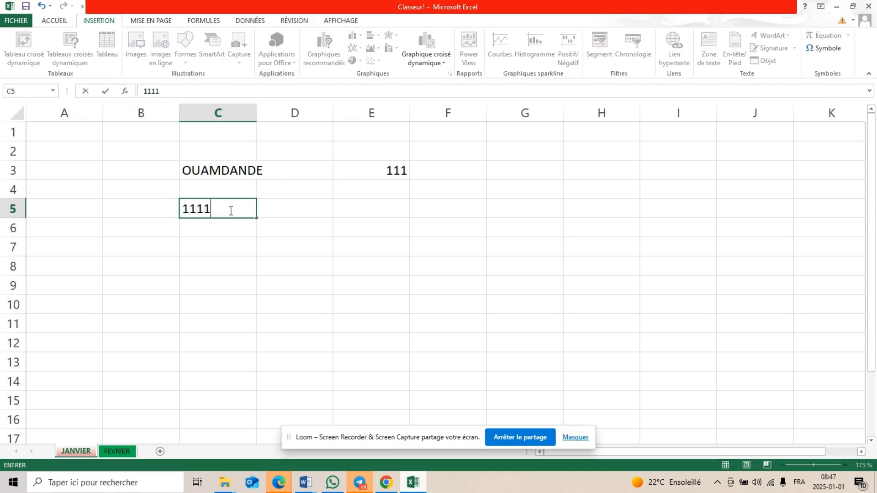
key("BackSpace")
key("BackSpace")
key("BackSpace")
key("BackSpace")
Clear the contents of cells C3 and E3
left_click(241, 170)
key("BackSpace")
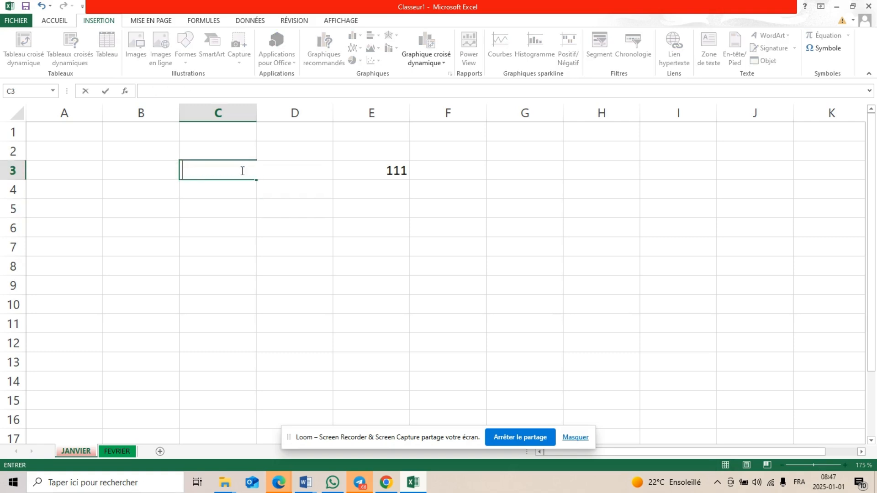
left_click(394, 173)
key("BackSpace")
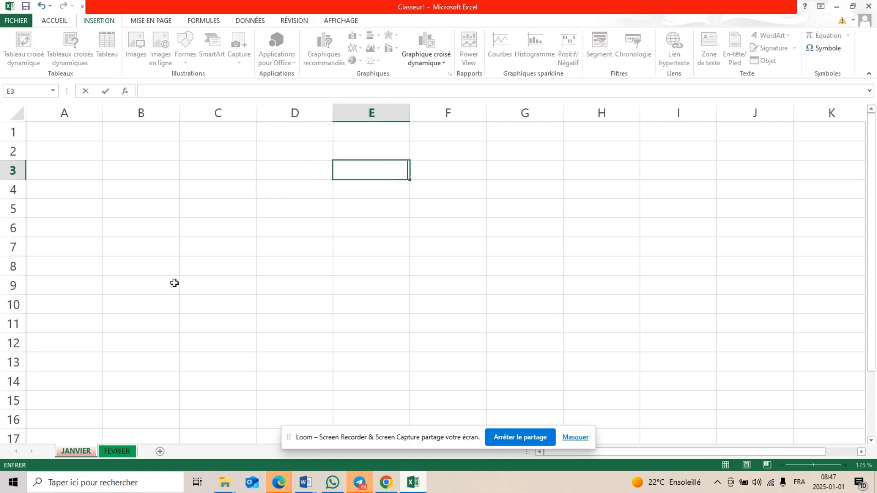
left_click(212, 210)
type("RUHI")
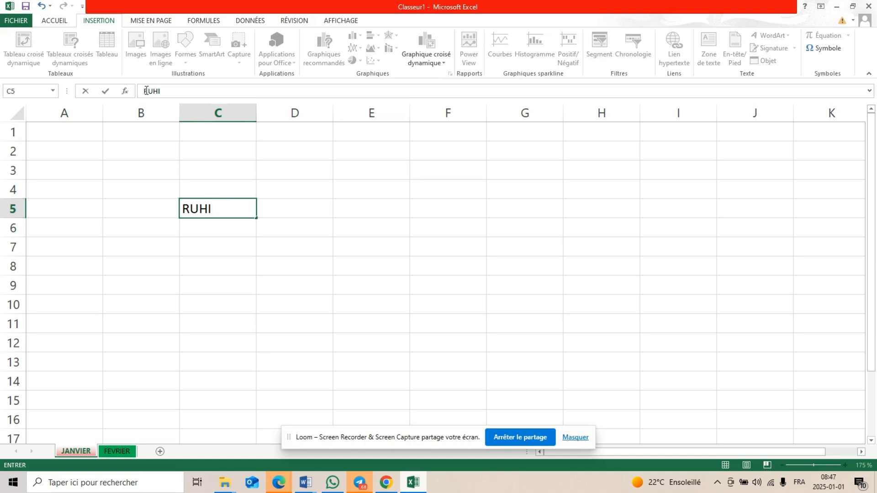
key("BackSpace")
key("BackSpace")
key("BackSpace")
key("BackSpace")
type("OUAM")
key("BackSpace")
key("BackSpace")
key("BackSpace")
key("BackSpace")
Enter a first name in cell C5 and commit it by selecting D5
type("SALIFOU")
left_click(304, 213)
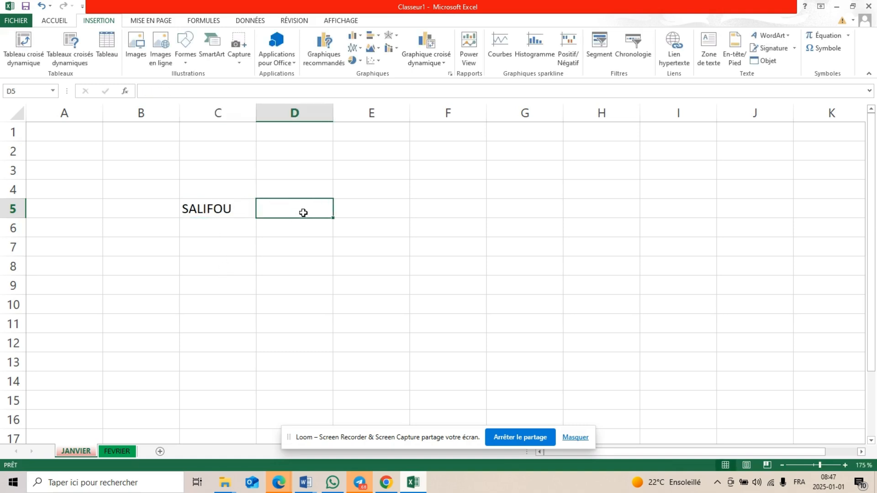
Enter the number 4573929 in cell D5 and commit it
type("56")
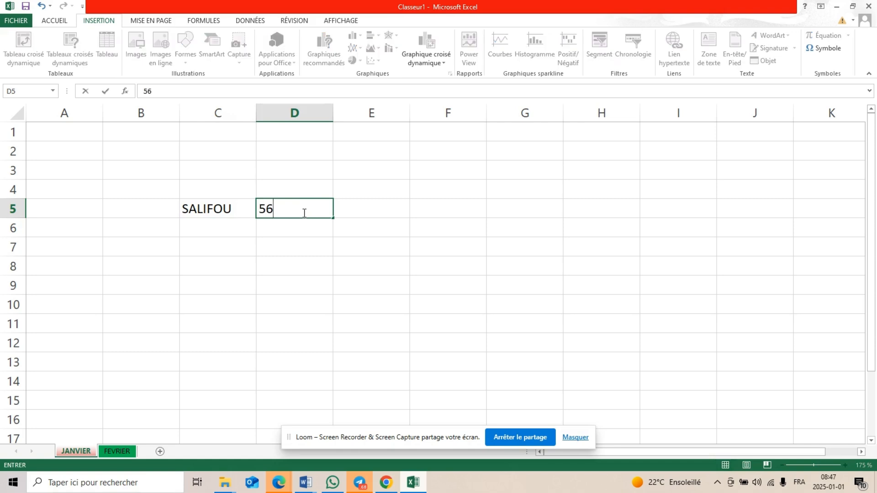
key("BackSpace")
key("BackSpace")
type("4573929")
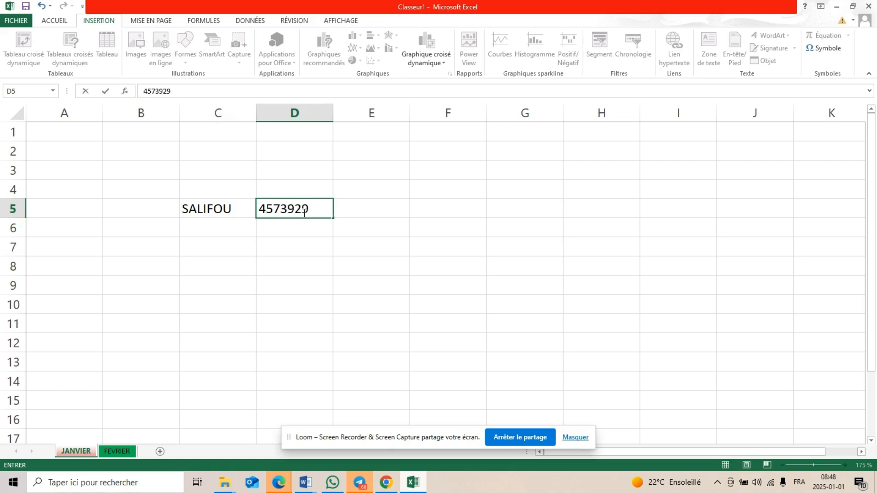
left_click(247, 281)
Format the text in cell C5 as bold, 18-point Arial Black
left_click(221, 206)
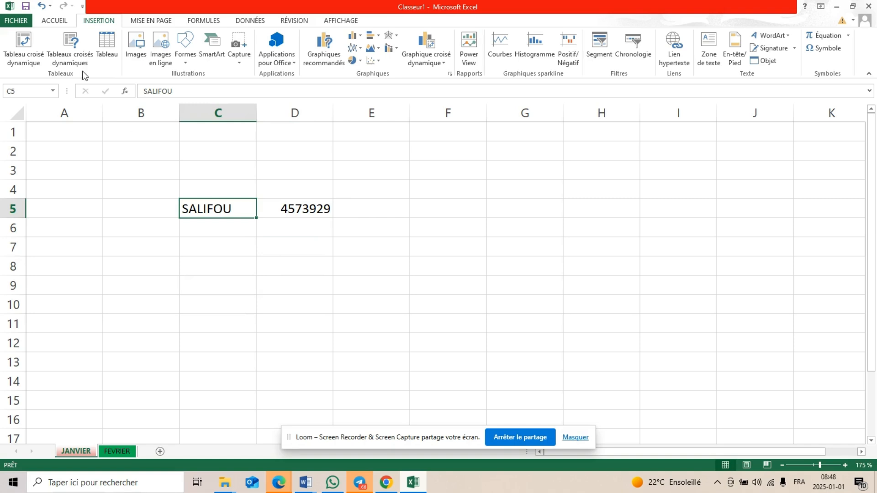
left_click(54, 22)
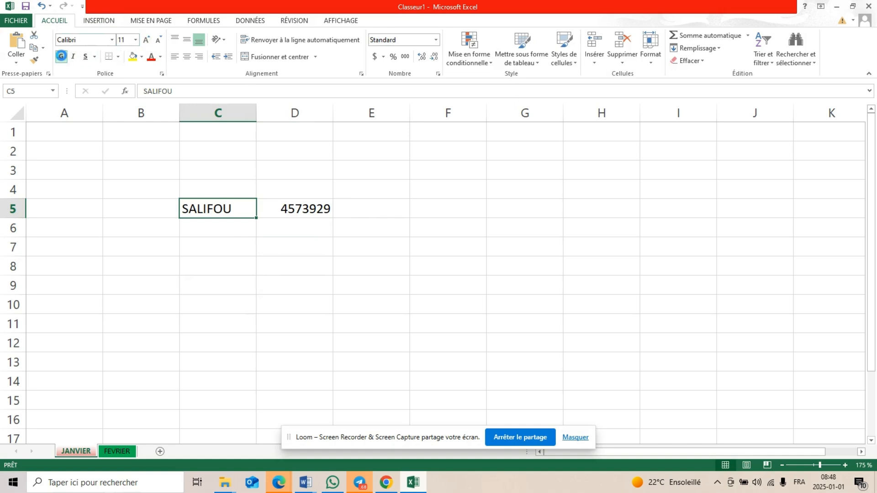
left_click(61, 57)
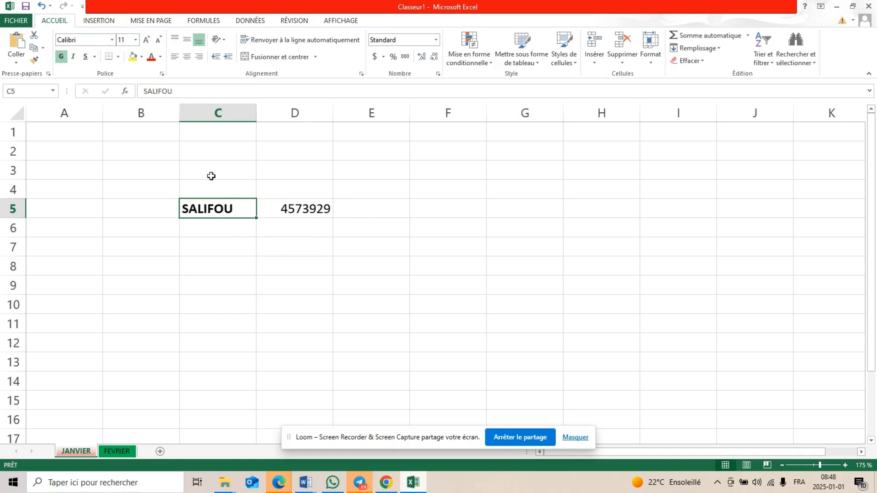
left_click(145, 40)
left_click(145, 39)
left_click(145, 39)
left_click(145, 39)
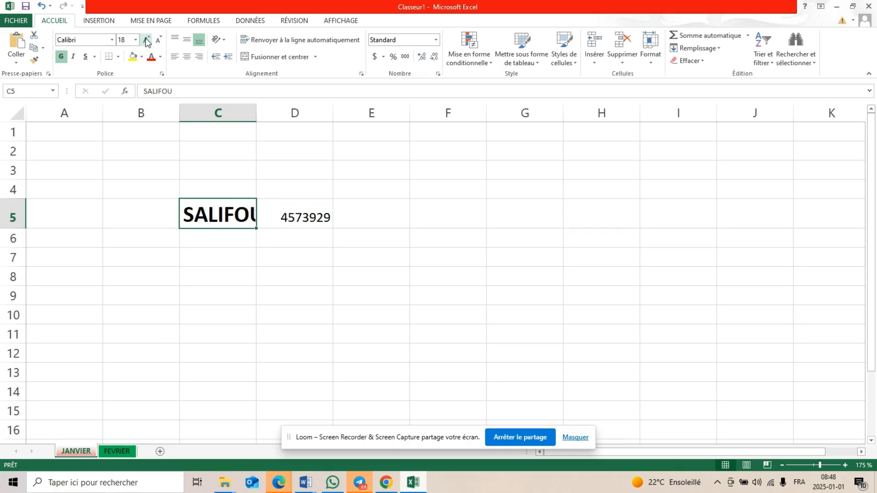
left_click(112, 39)
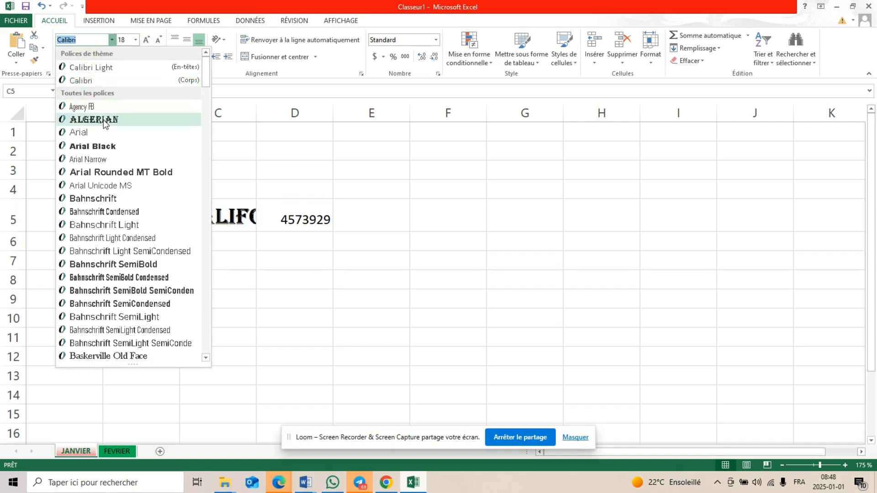
left_click(98, 147)
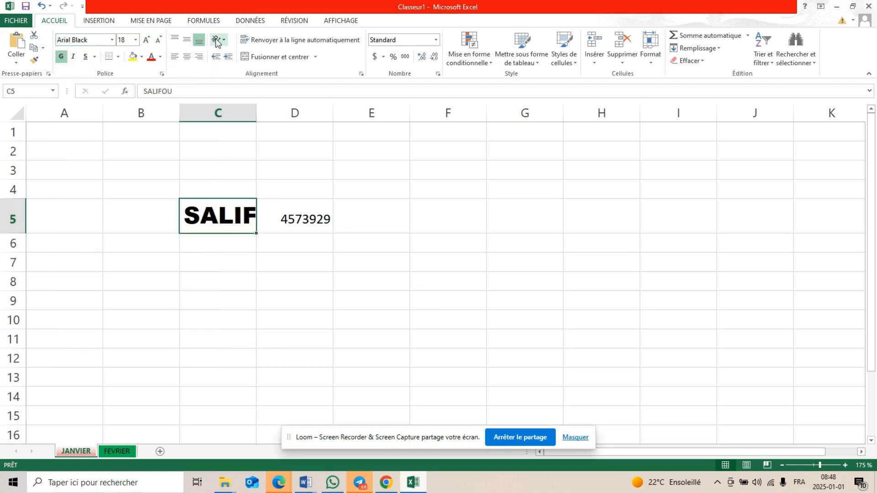
Give cell C5 a dark blue-grey font colour and a "Gris - 25 %, Arrière-plan 2" fill
left_click(161, 59)
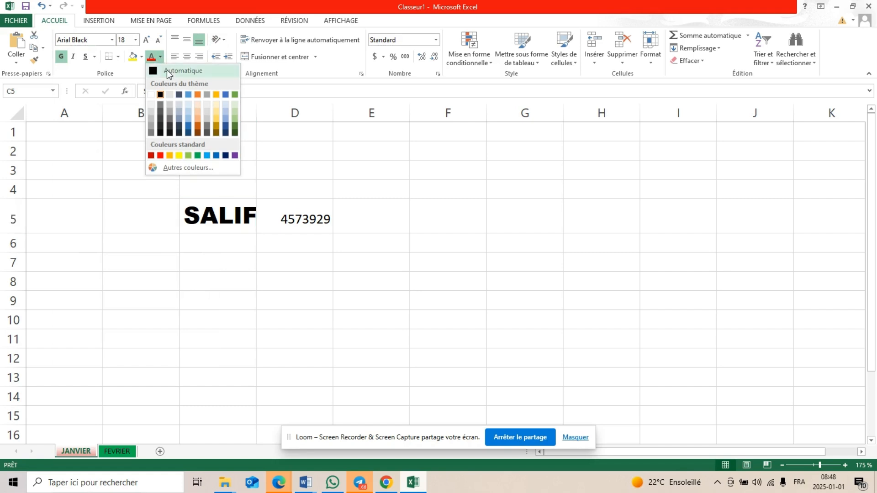
left_click(180, 95)
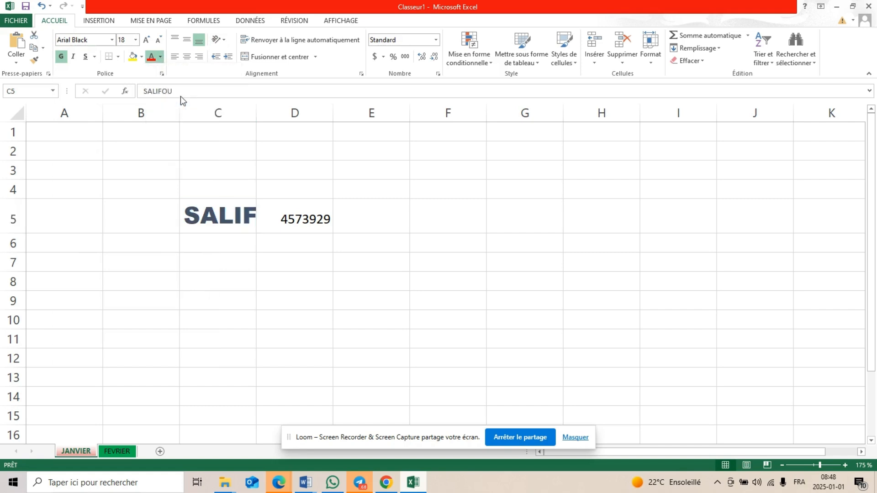
left_click(142, 57)
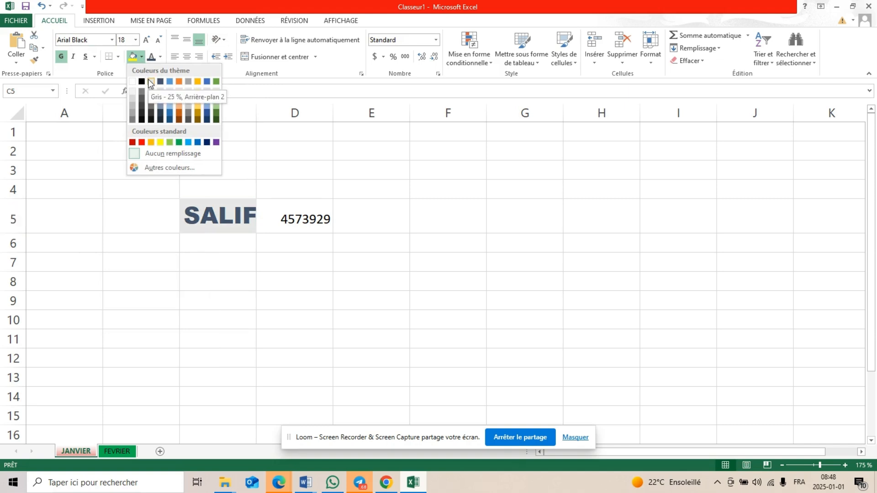
left_click(149, 81)
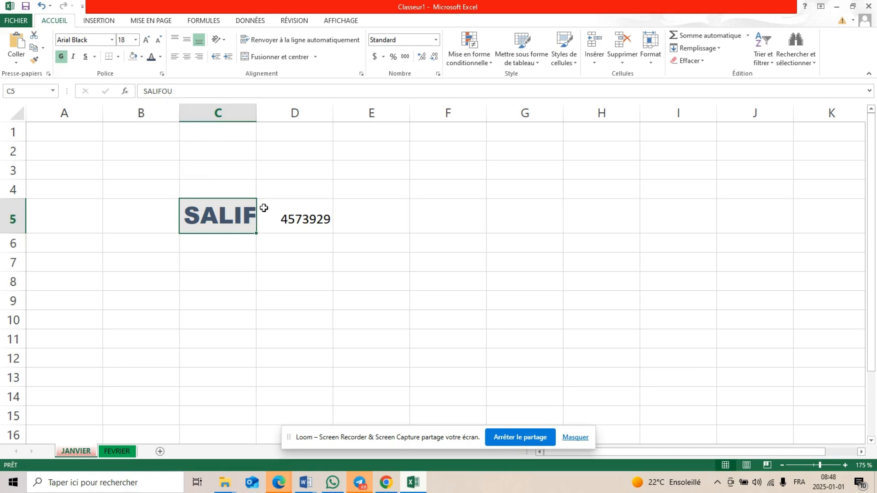
left_click(217, 257)
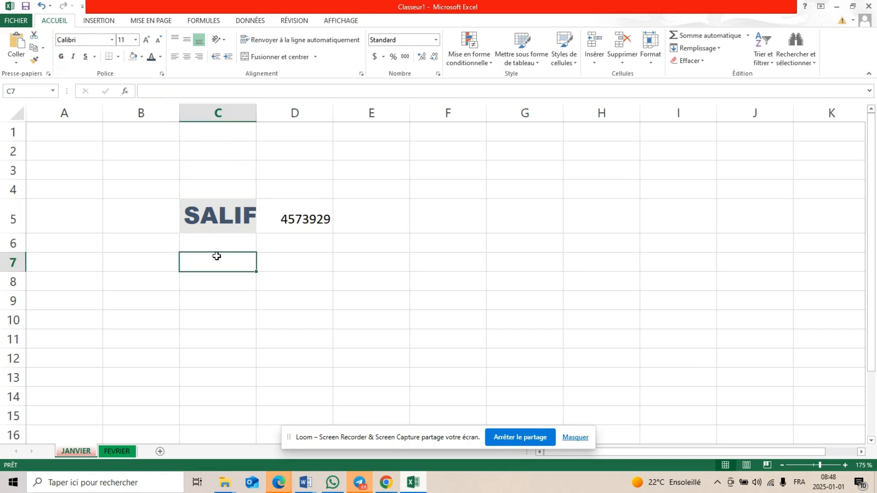
Auto-fit the width of column C to the text in cell C5
left_click(225, 221)
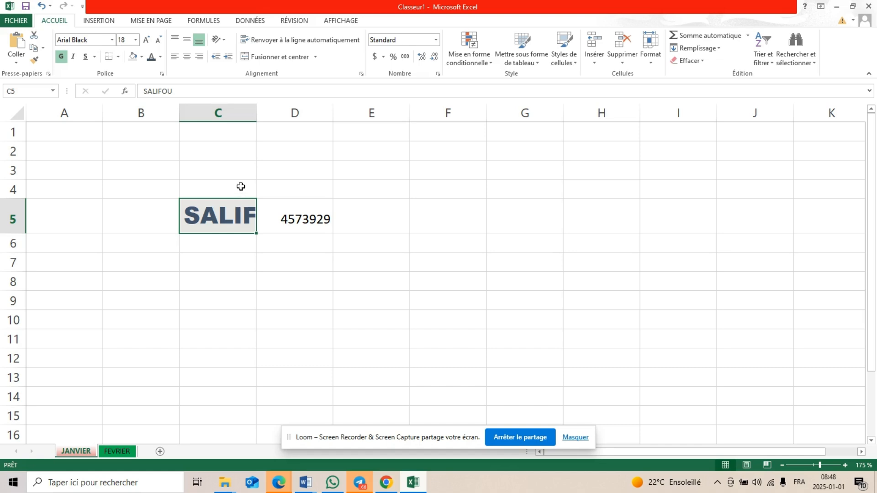
double_click(255, 111)
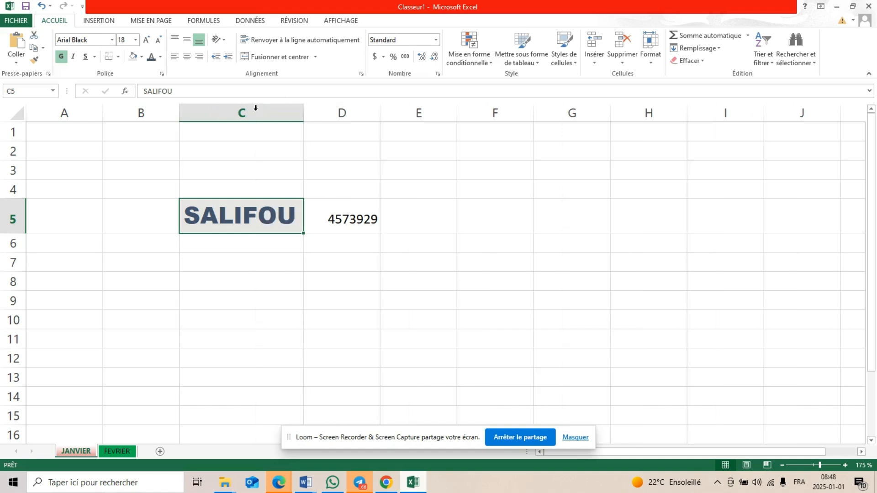
left_click(254, 242)
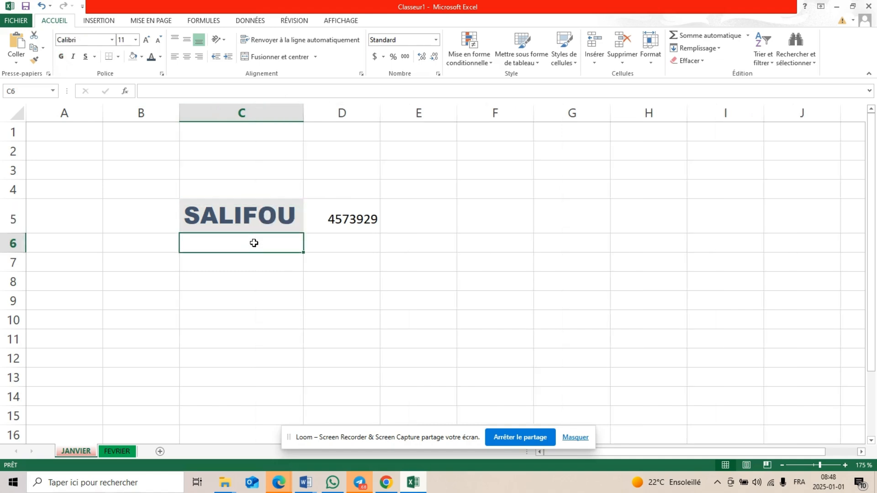
Try right, top and left alignment on cell C5, settling on centred horizontally and middle-aligned vertically
left_click(265, 209)
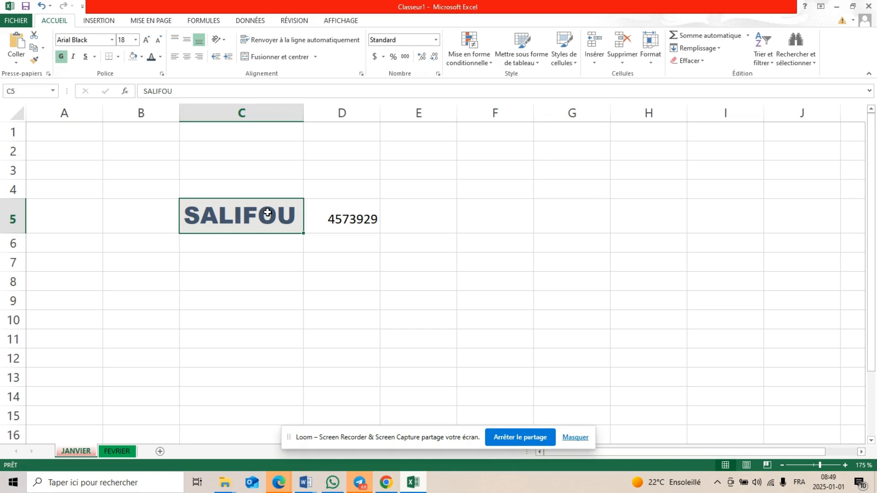
left_click(202, 57)
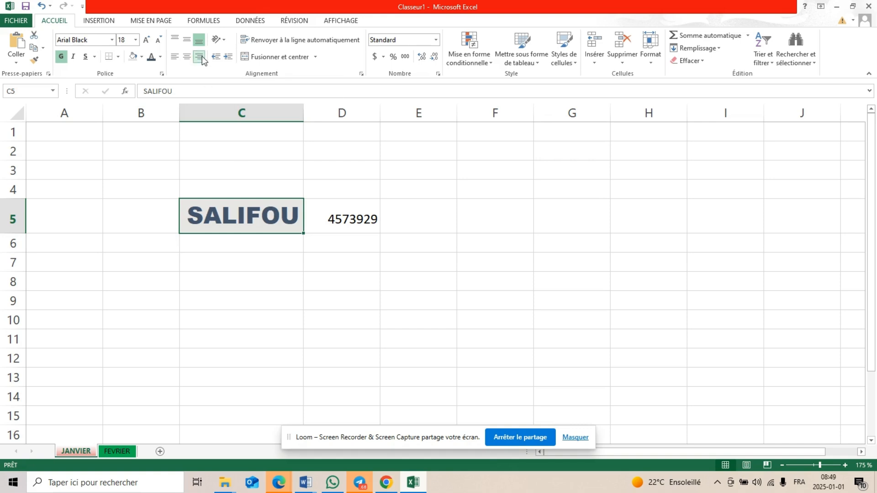
left_click(181, 41)
left_click(175, 56)
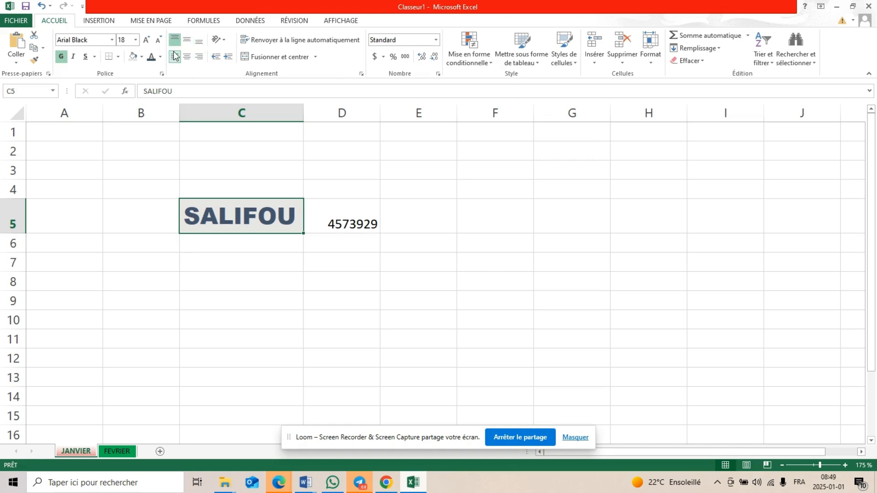
left_click(188, 41)
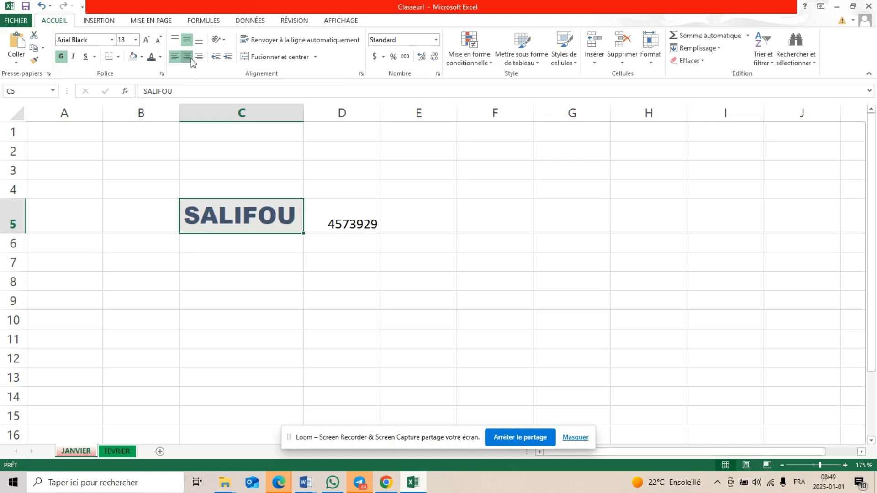
left_click(188, 57)
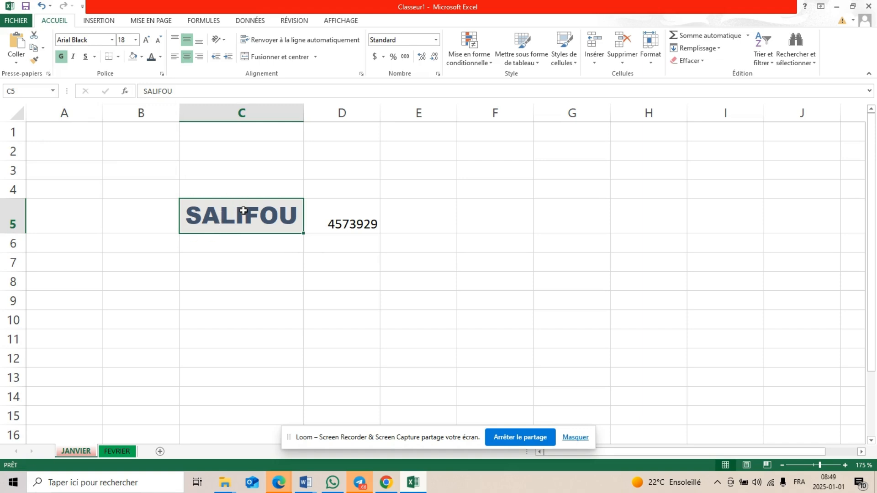
Copy the formatting of cell C5 onto D5 and auto-fit the width of column D
left_click(34, 62)
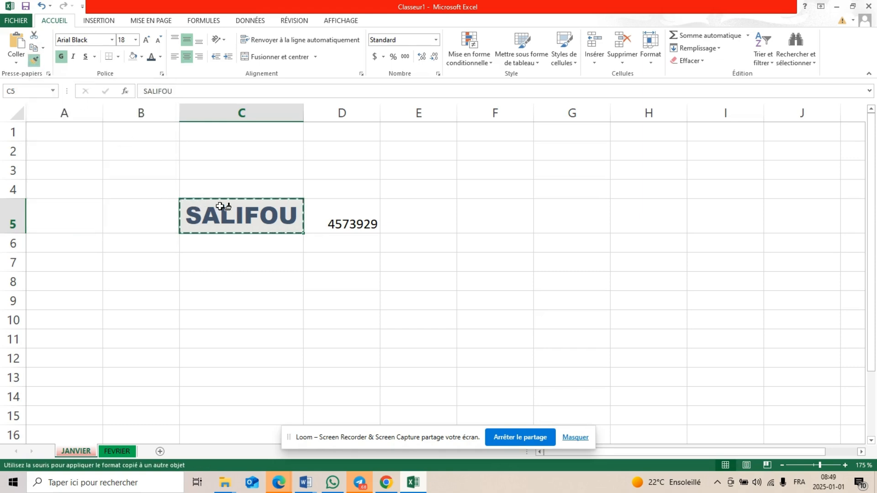
left_click(330, 219)
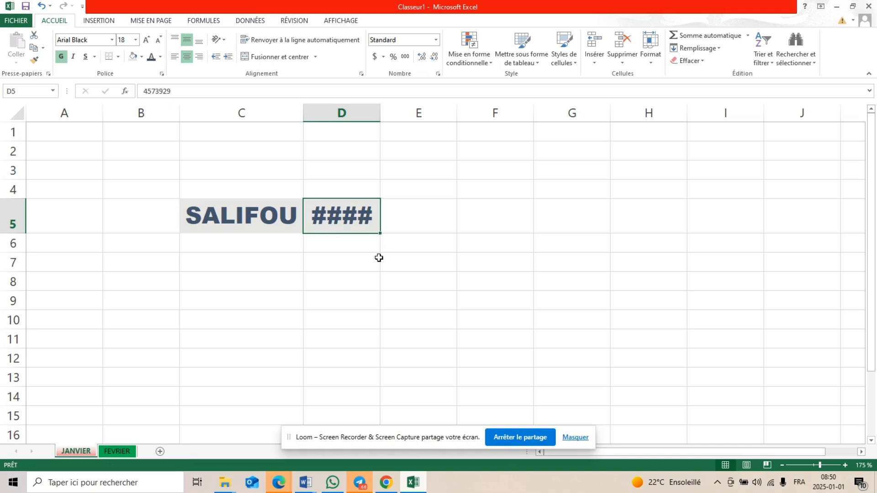
double_click(381, 111)
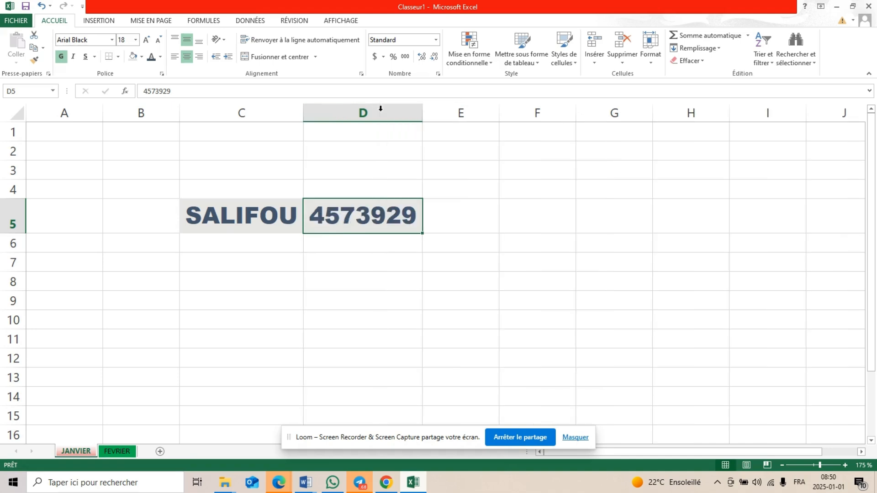
left_click(326, 286)
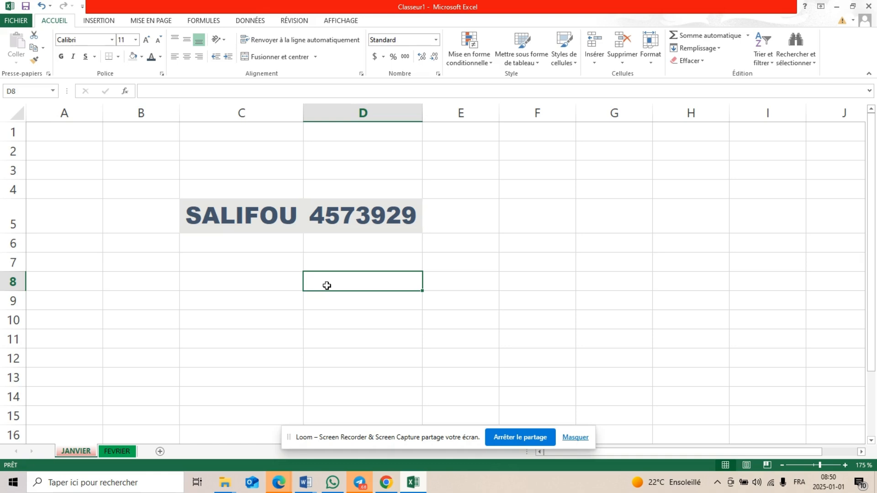
Clear only the formatting of cell D5, keeping its number
left_click(341, 222)
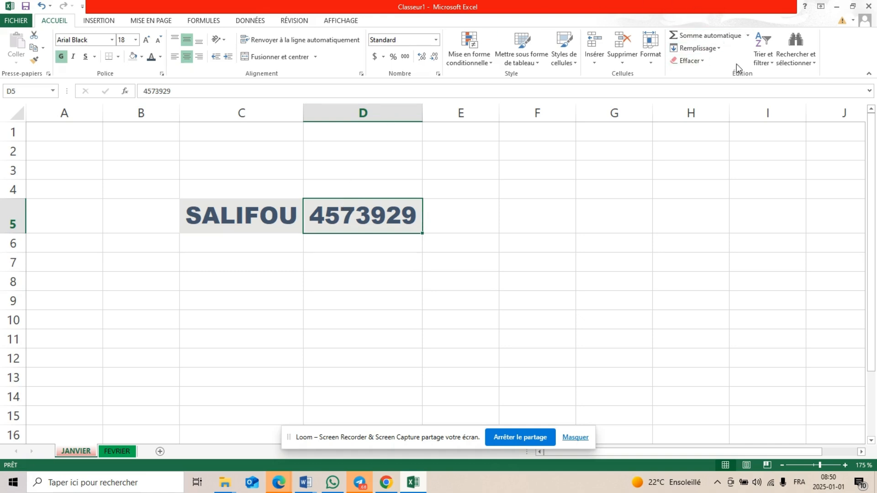
left_click(704, 61)
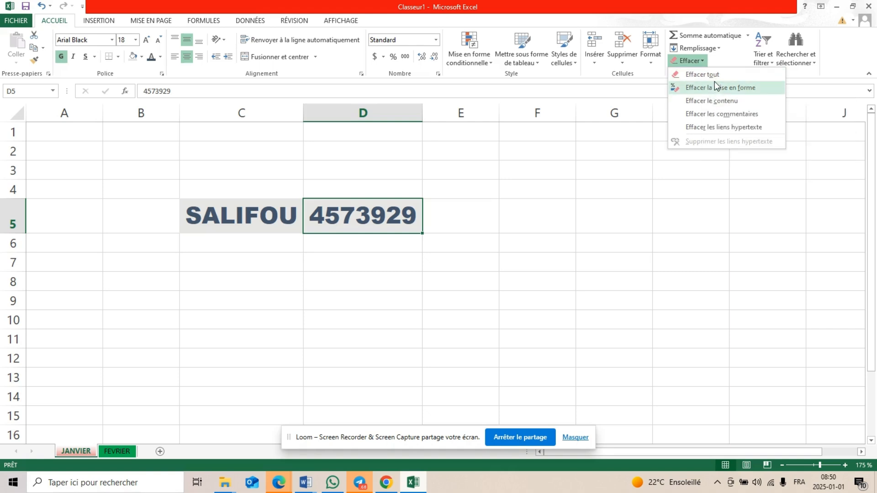
left_click(715, 88)
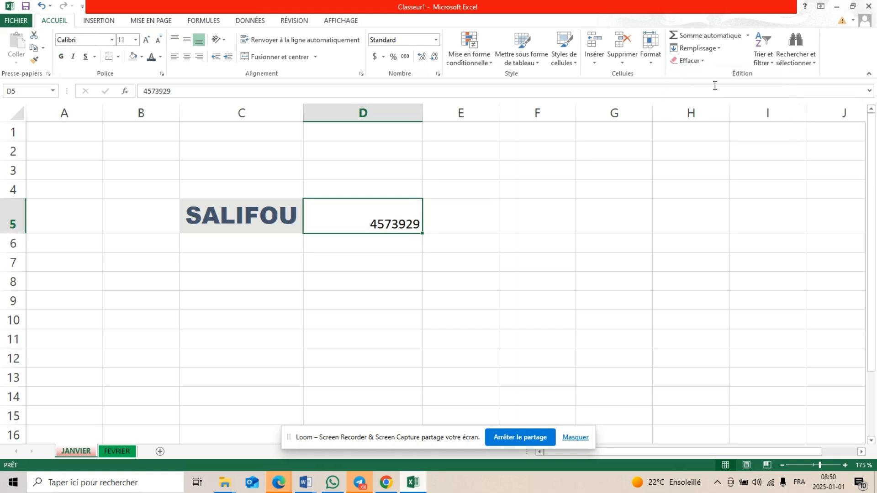
left_click(474, 309)
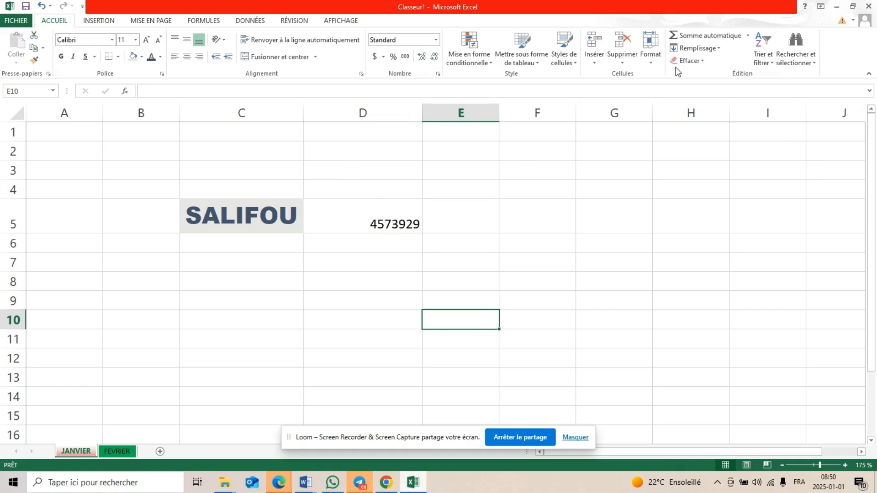
Add the Nouveau and Orthographe commands to the Quick Access Toolbar
left_click(690, 61)
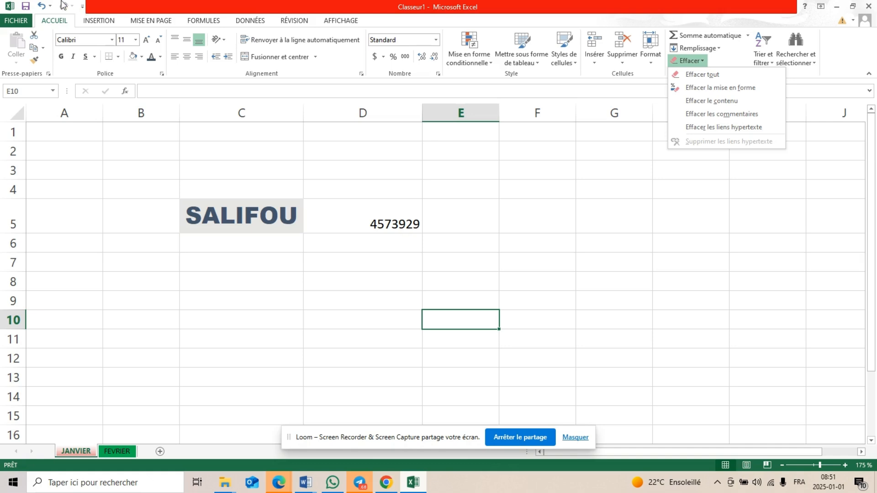
left_click(83, 6)
left_click(83, 6)
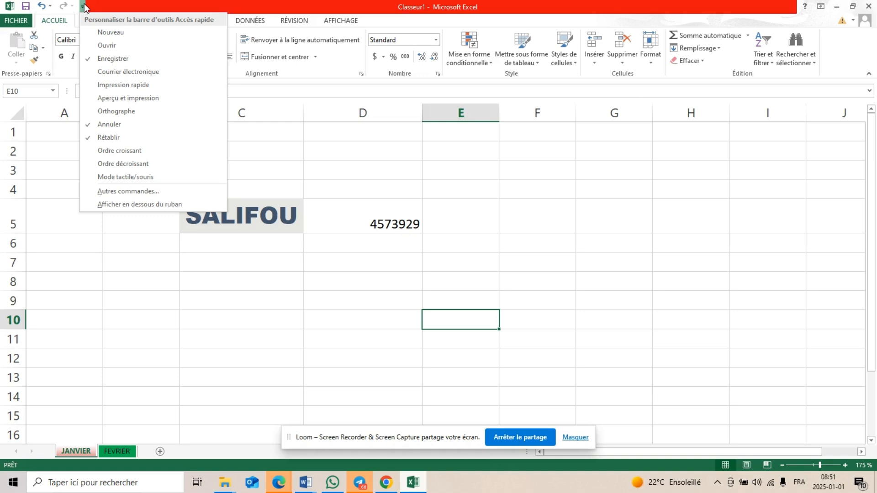
left_click(111, 34)
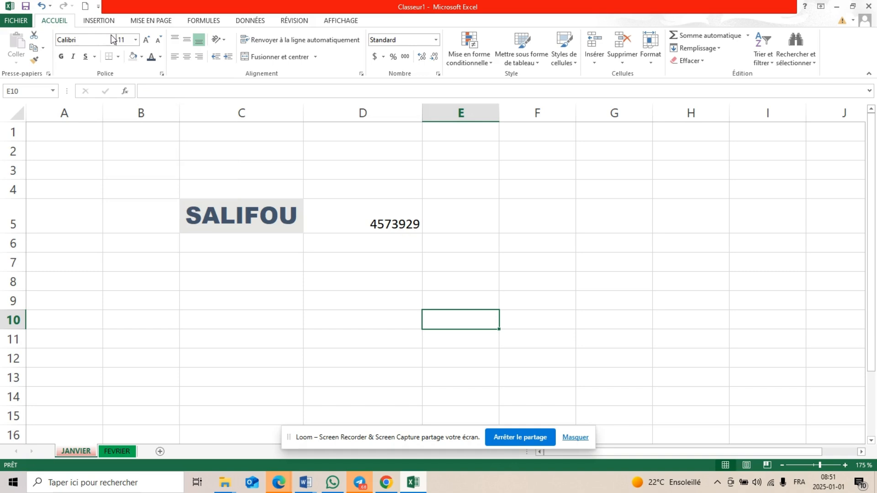
left_click(98, 7)
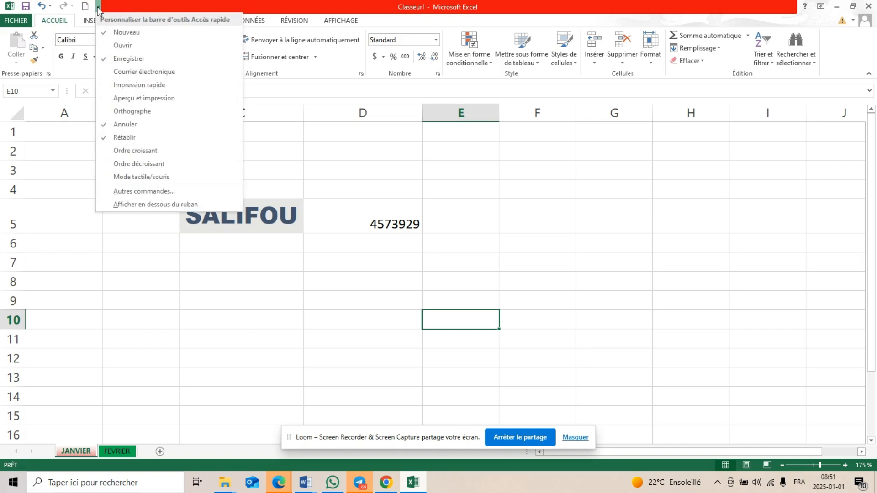
left_click(126, 111)
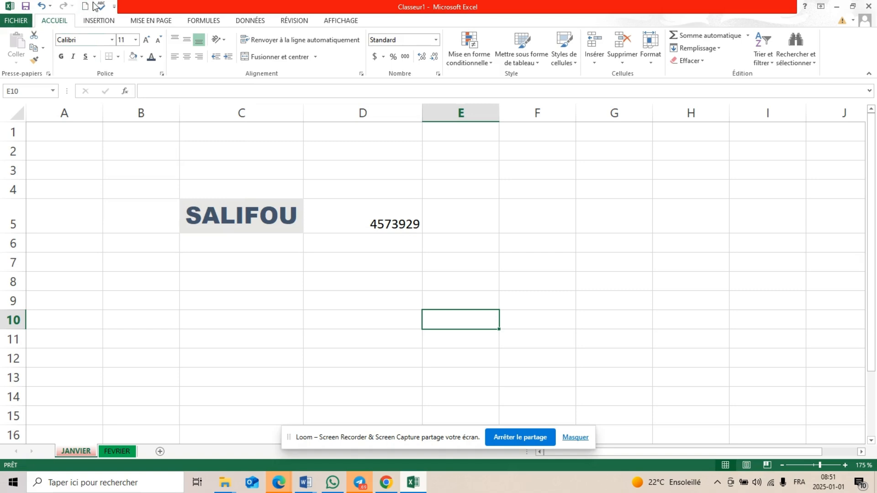
Show the Quick Access Toolbar below the ribbon and add the Ordre croissant command to it
left_click(114, 7)
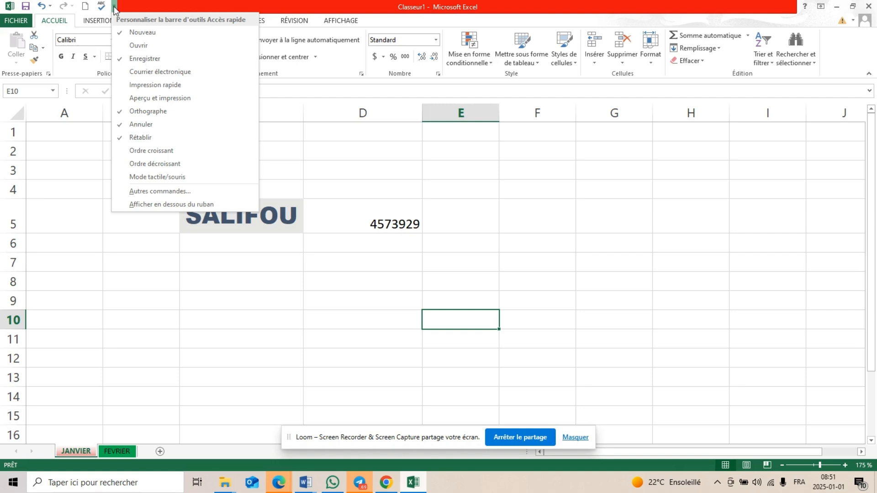
left_click(181, 204)
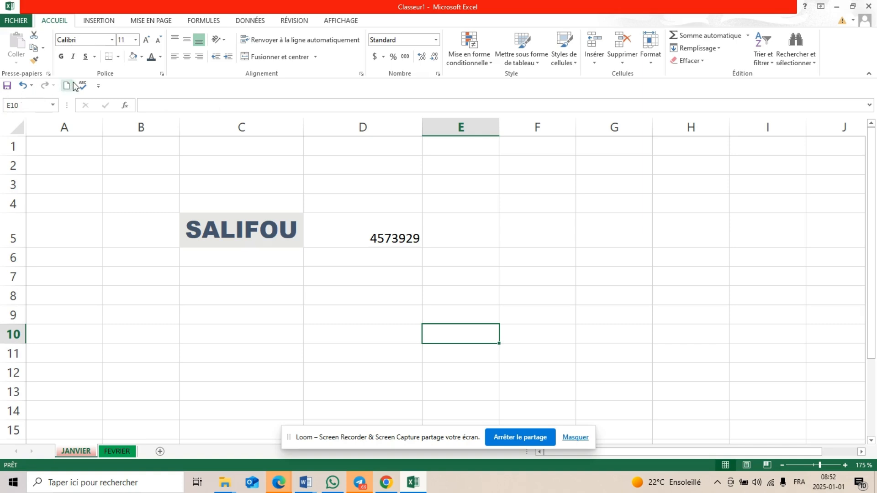
left_click(99, 87)
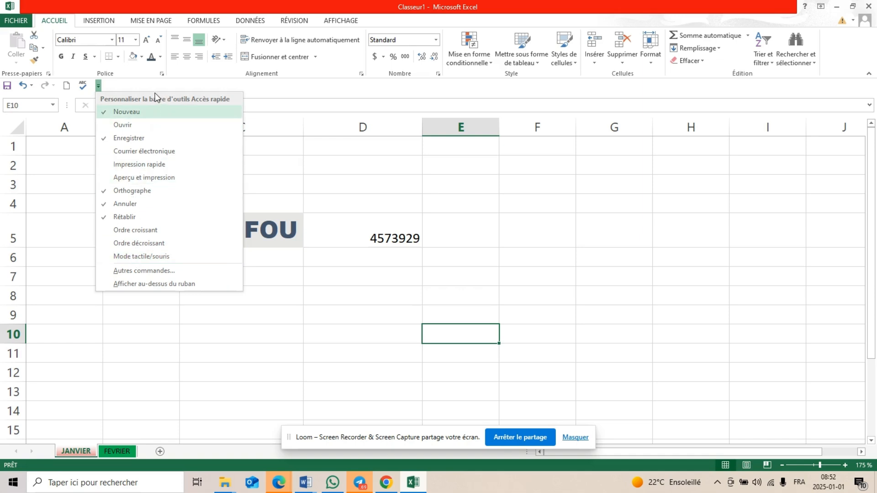
left_click(164, 272)
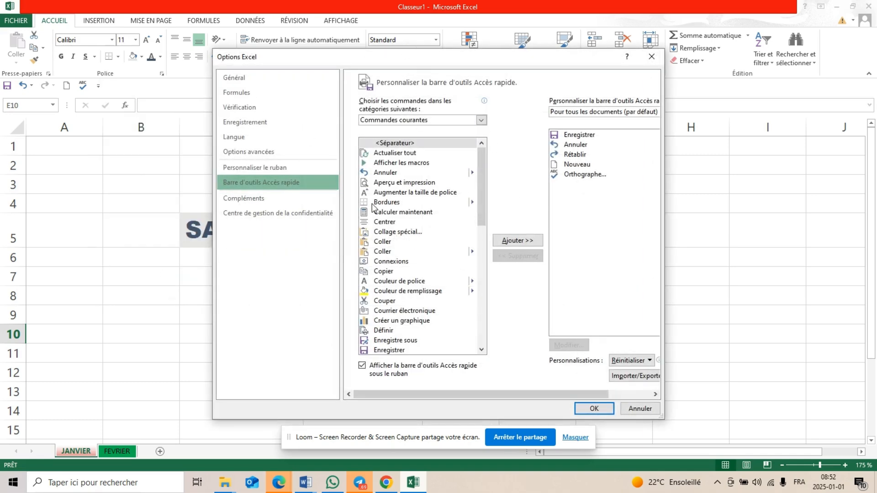
scroll(388, 278, "down", 3)
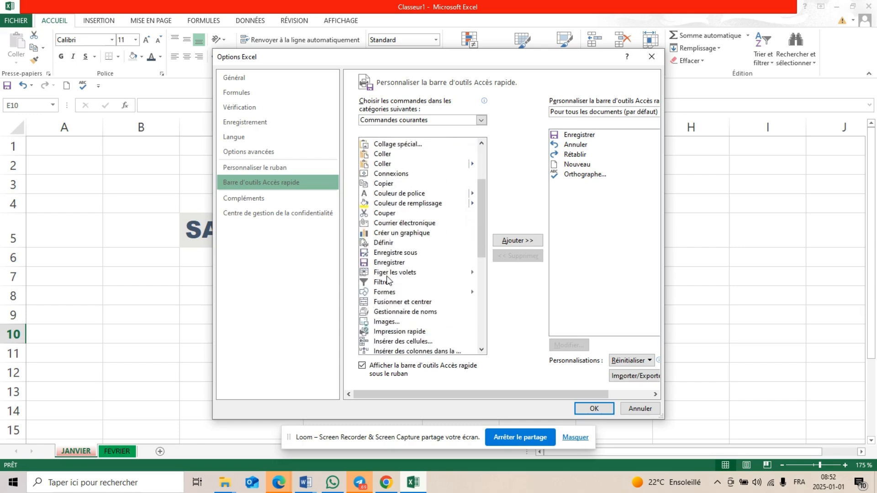
scroll(388, 278, "down", 3)
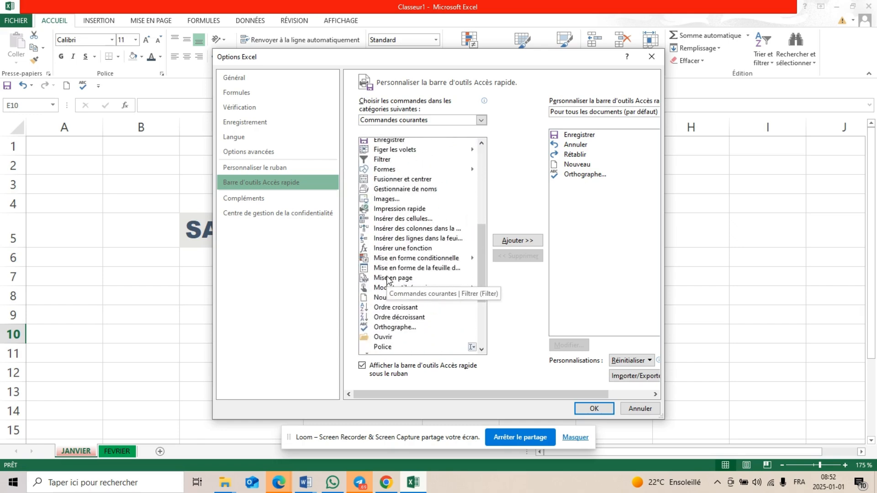
scroll(387, 280, "down", 1)
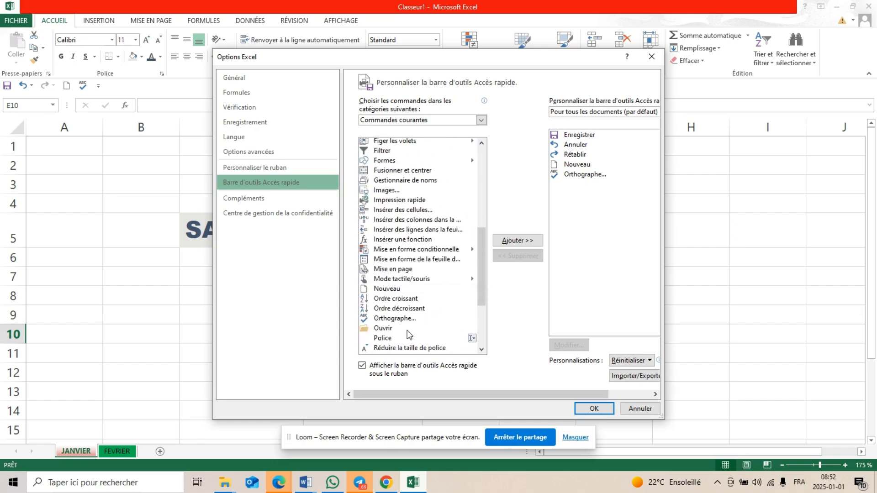
left_click(383, 301)
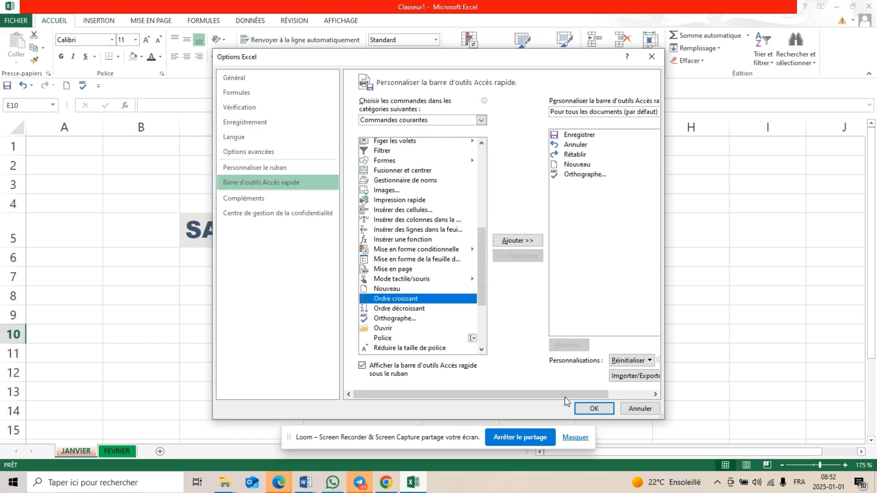
left_click(517, 240)
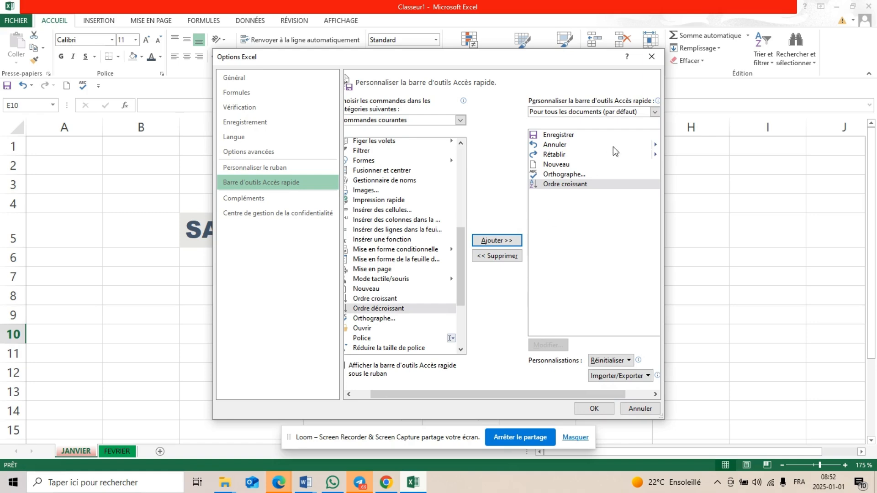
left_click(593, 409)
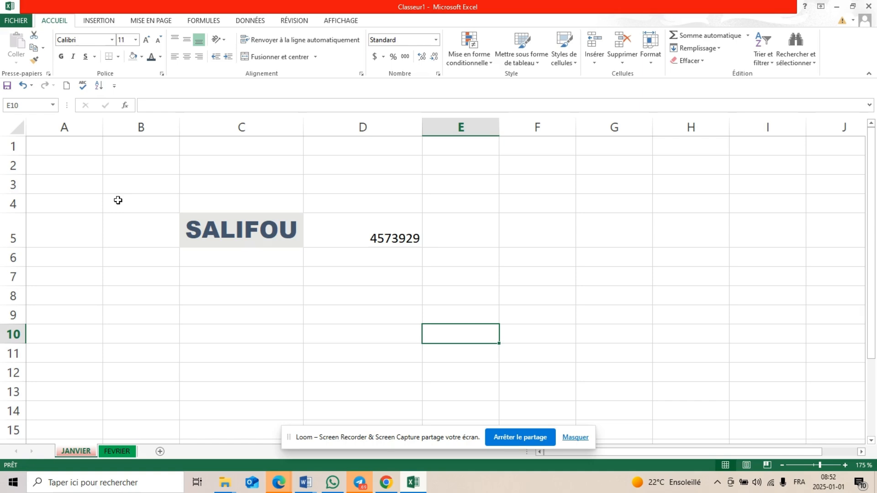
Save the workbook to the desktop (Bureau) as a Classeur Excel file, using the name in cell C5 as file name
left_click(371, 230)
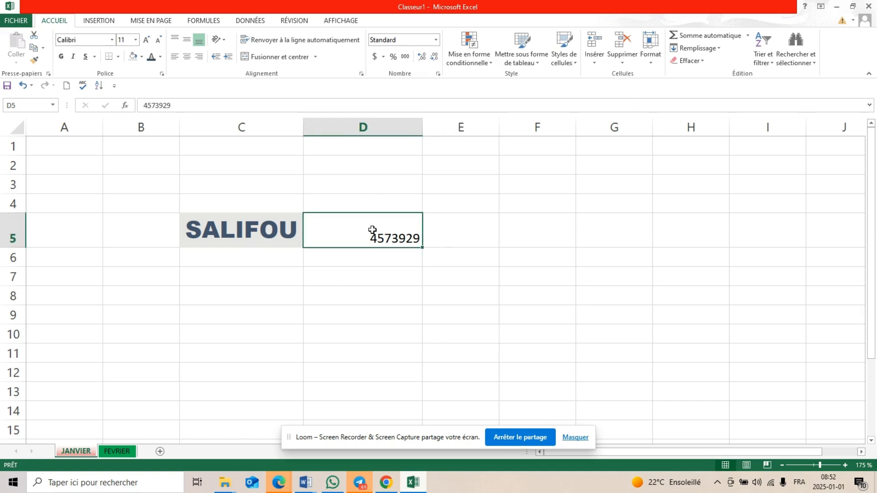
left_click(15, 21)
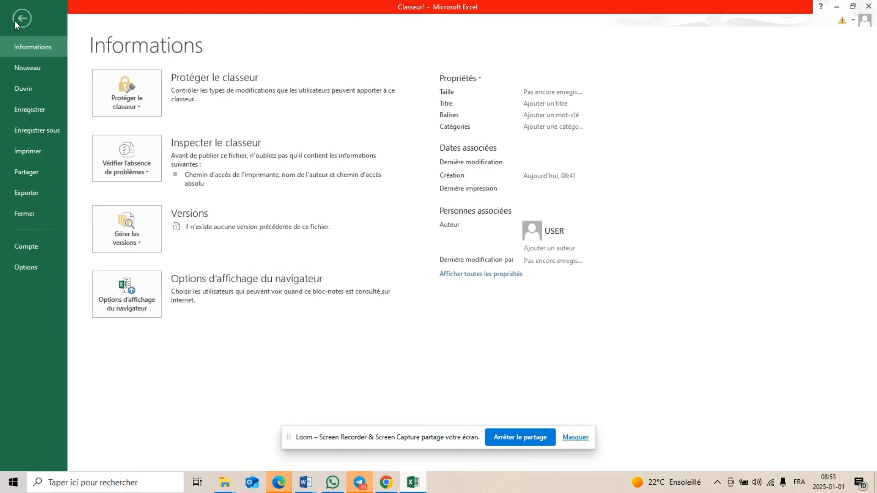
left_click(37, 109)
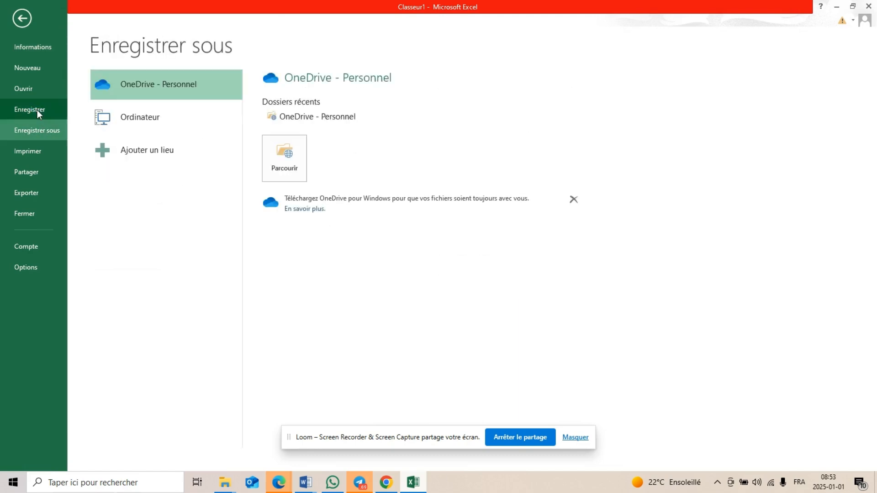
left_click(189, 120)
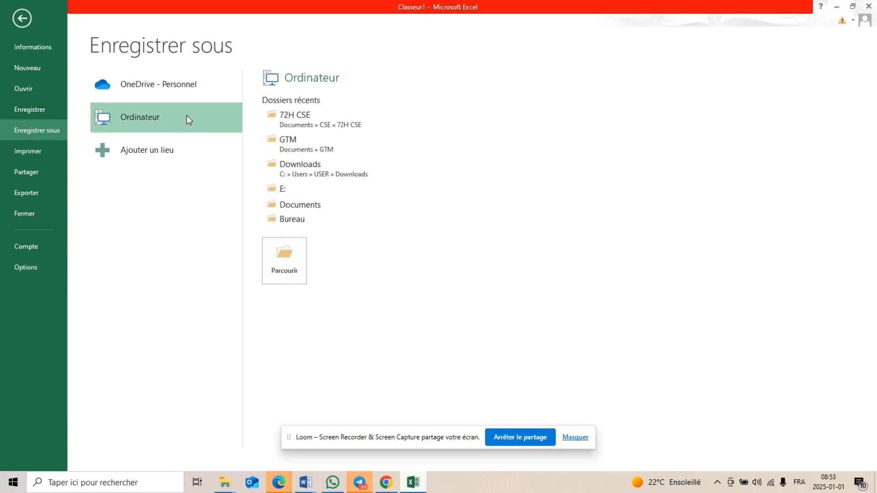
left_click(306, 219)
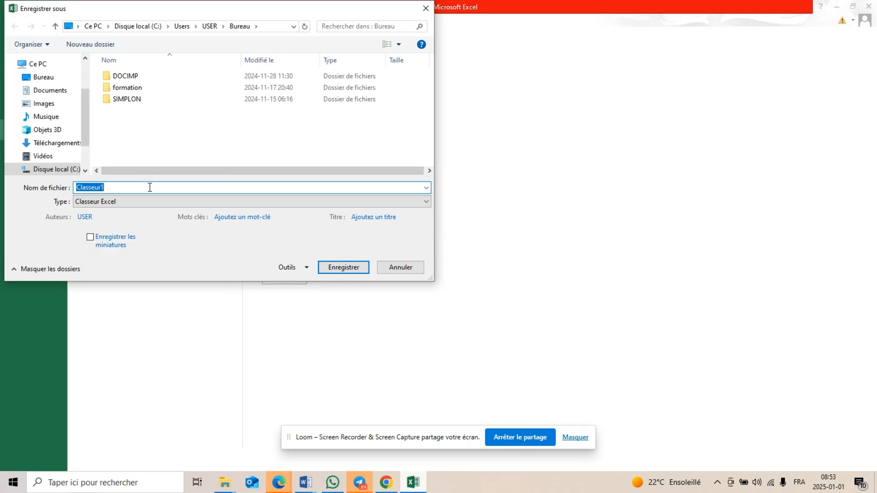
type("SALIFOU")
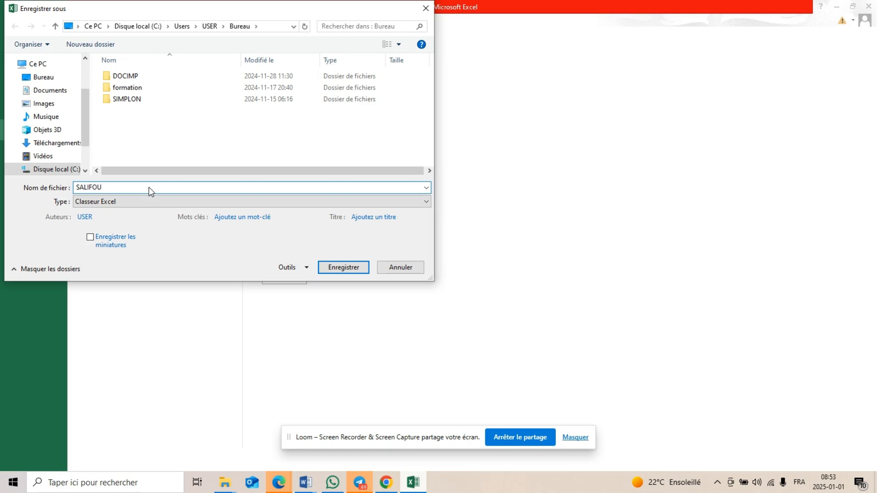
left_click(264, 202)
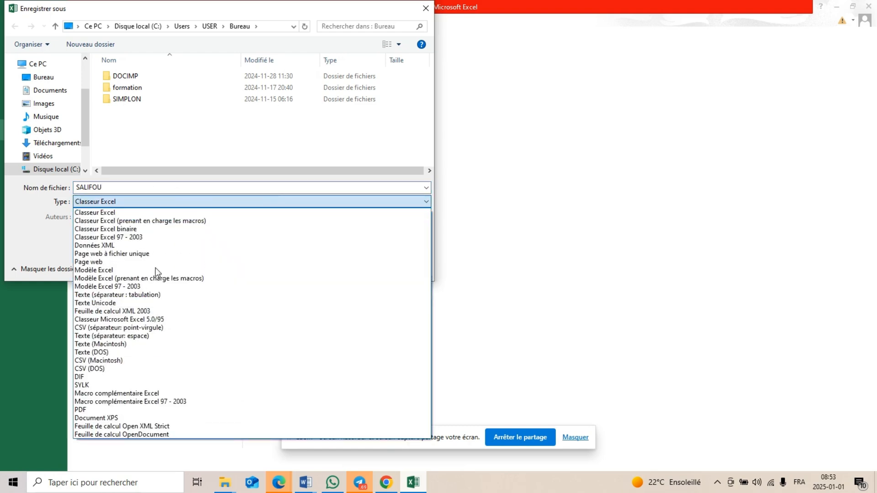
left_click(119, 201)
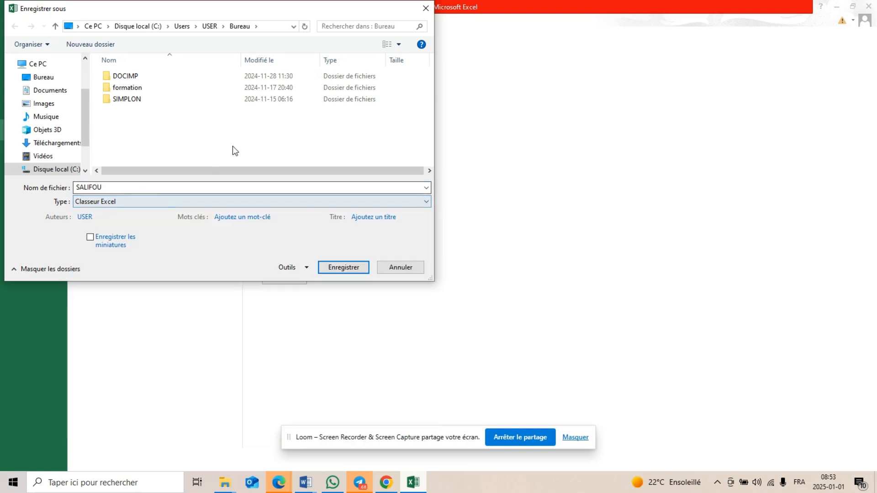
left_click(400, 201)
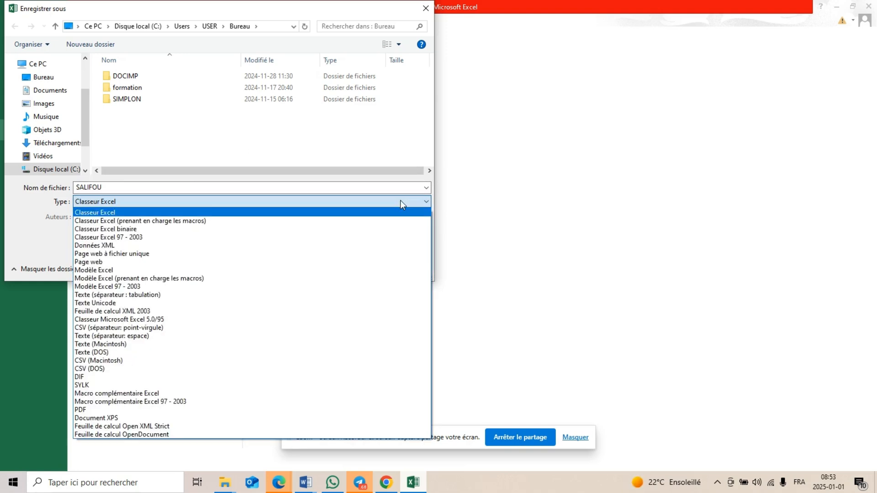
left_click(400, 201)
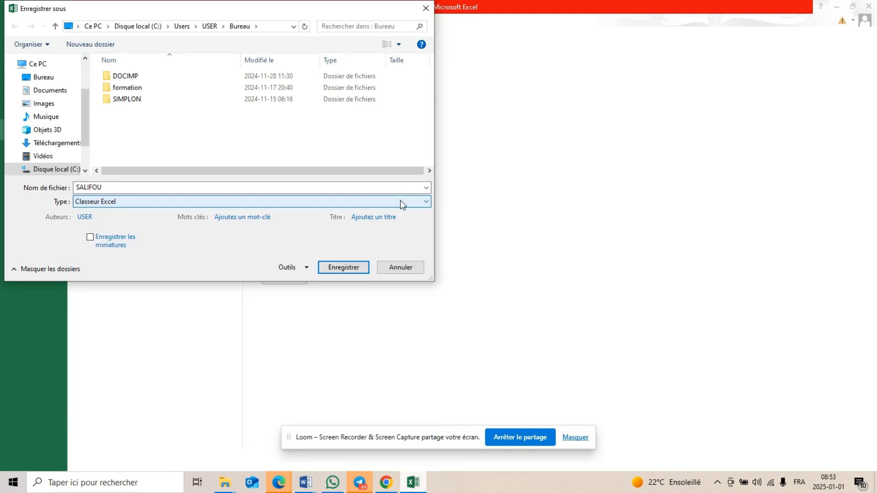
left_click(345, 270)
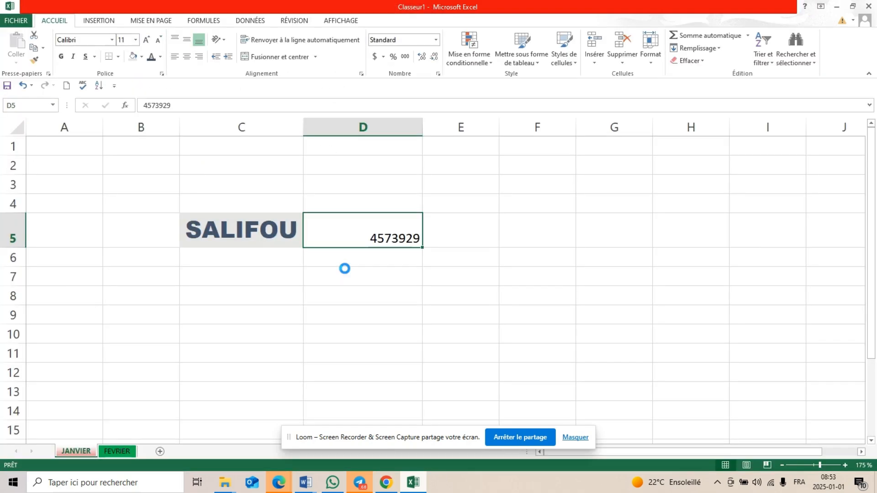
Check the saved workbook file on the desktop and return to the JANVIER sheet
key("super+d")
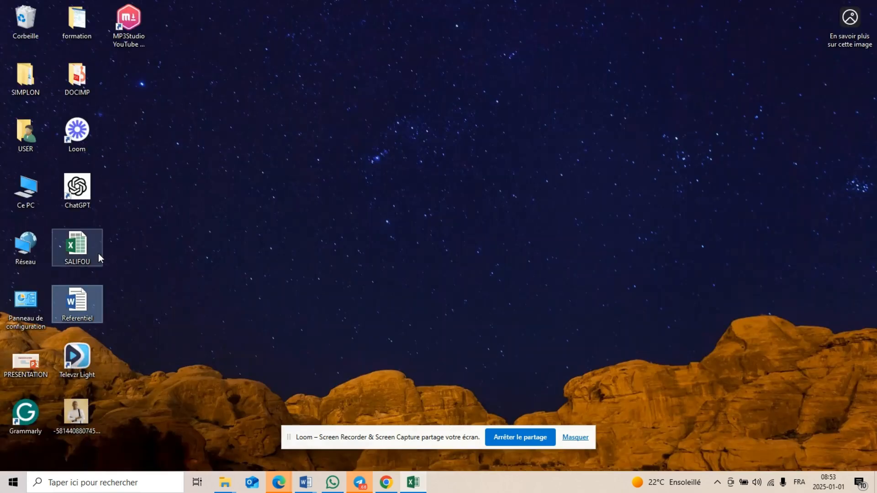
left_click(171, 249)
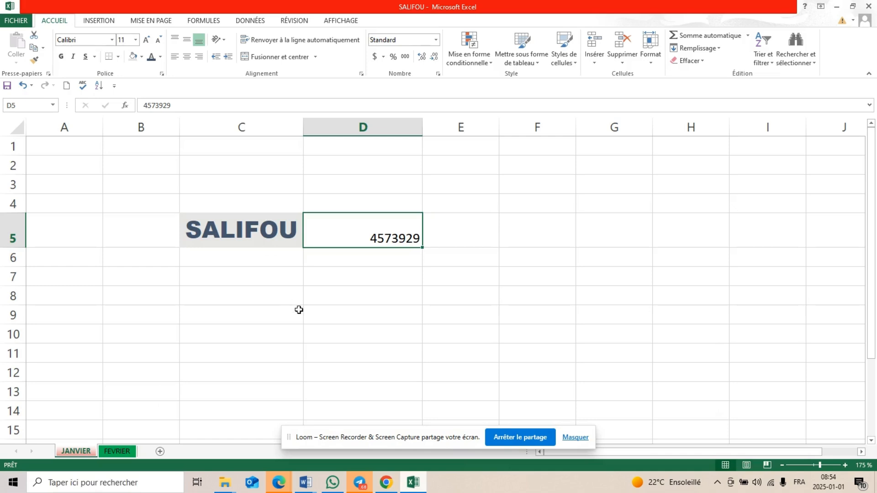
left_click(258, 333)
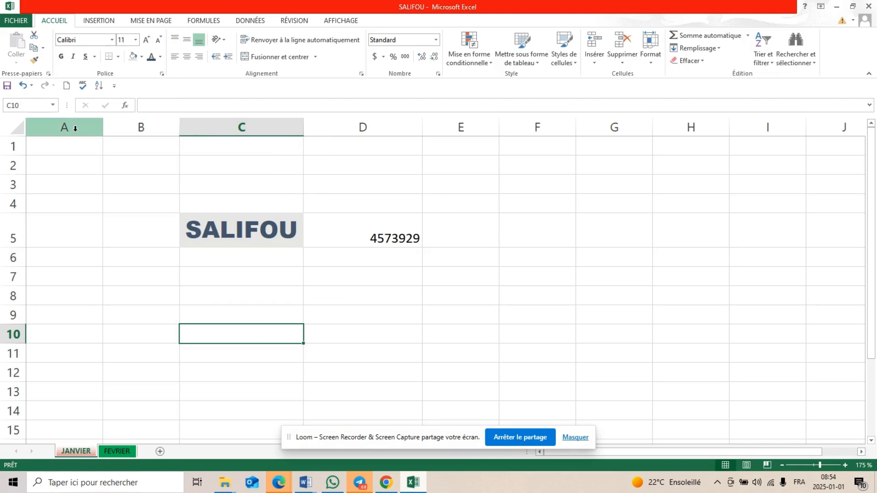
Insert a new empty column before column B on the JANVIER sheet
left_click(133, 124)
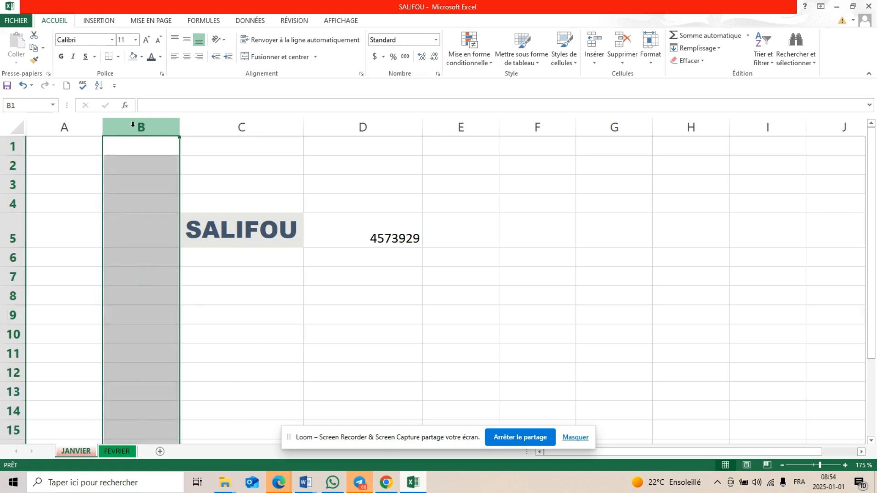
right_click(133, 124)
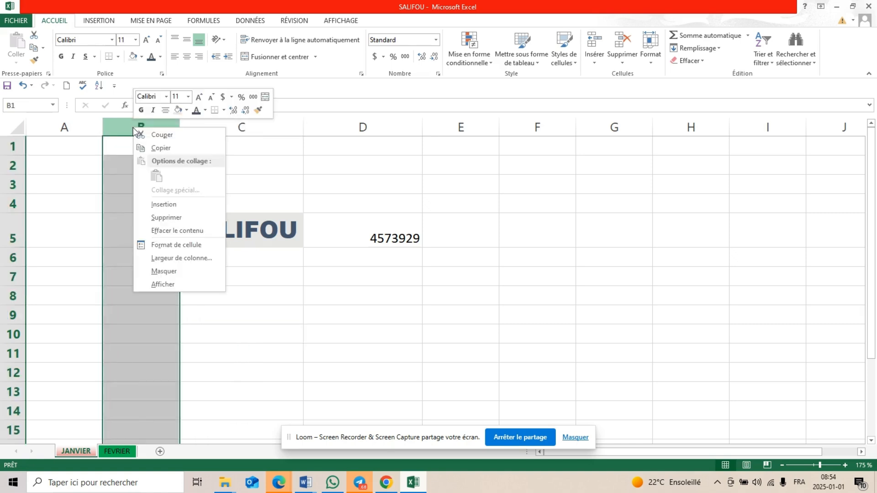
left_click(153, 201)
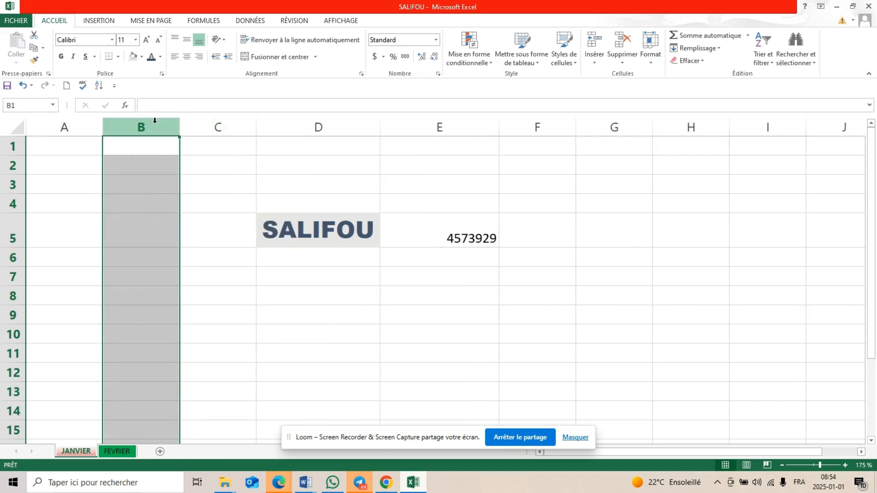
left_click(228, 127)
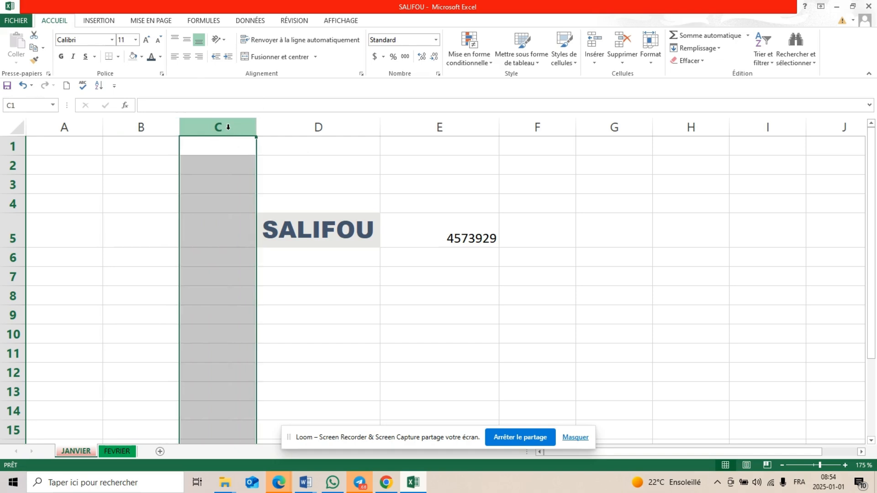
Delete the empty column B from the sheet
left_click(146, 120)
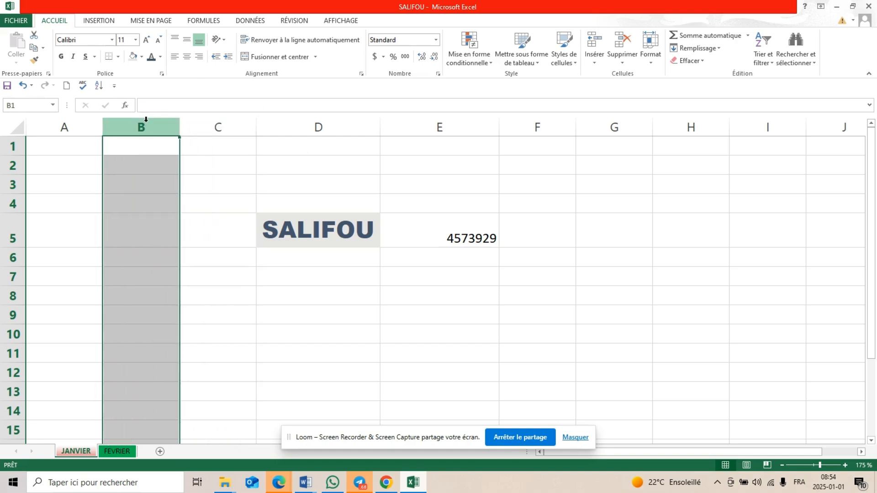
right_click(146, 123)
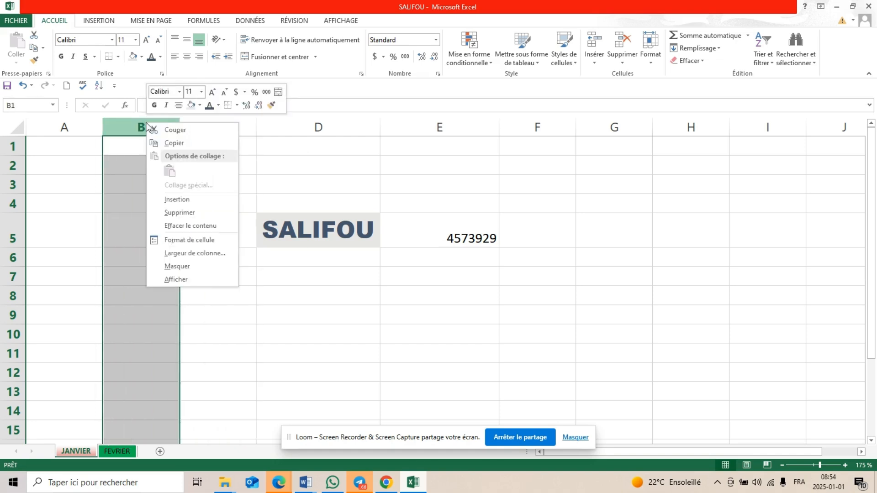
left_click(179, 212)
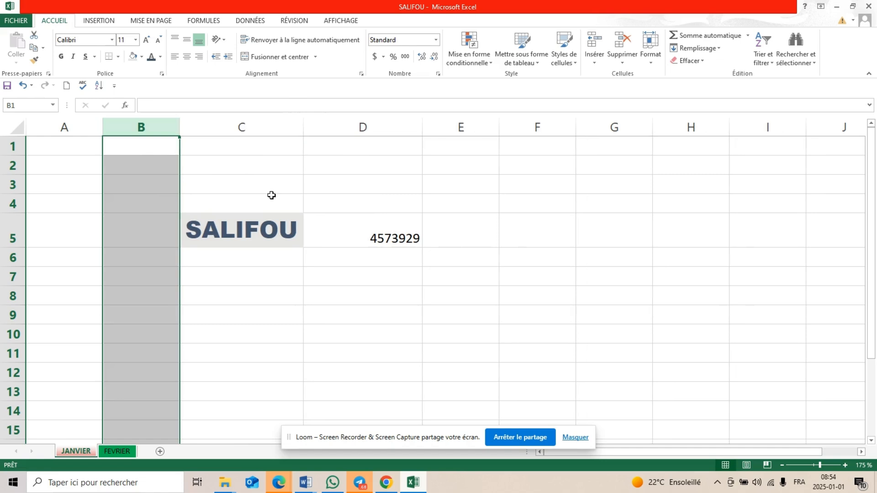
Insert a new column before column D, between the name and the number
left_click(348, 120)
right_click(348, 119)
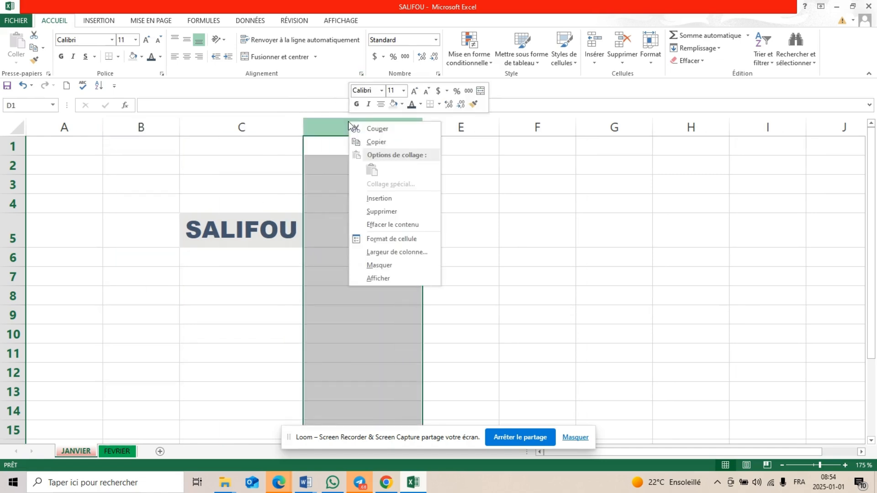
left_click(386, 199)
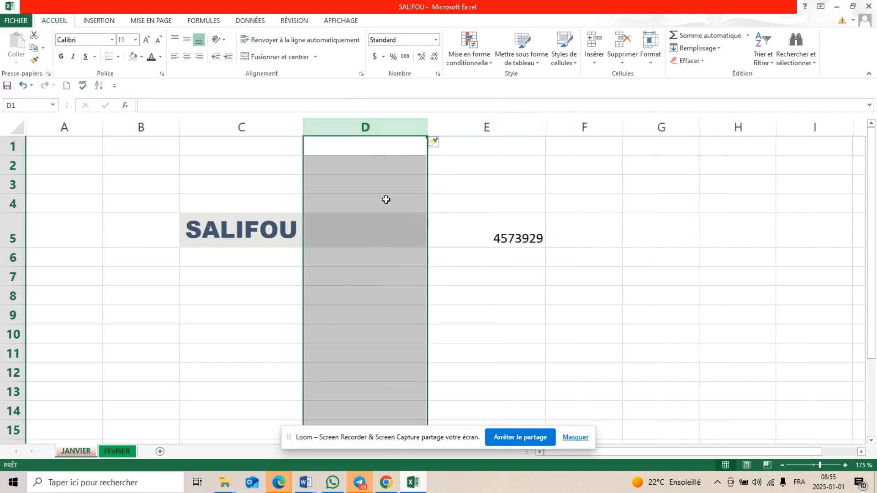
left_click(382, 239)
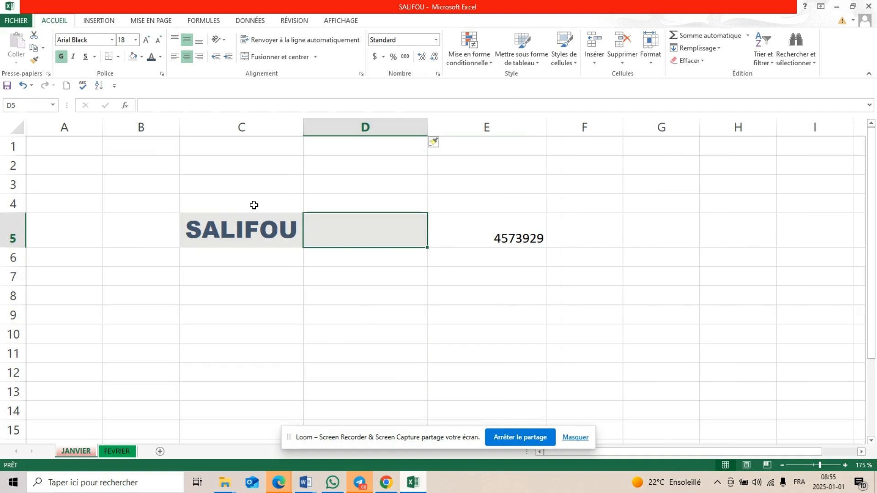
Enter the sample text GHIOHPOSPOEND in cell C6, directly below the name
left_click(219, 259)
type("GHIOHPOSPOEND")
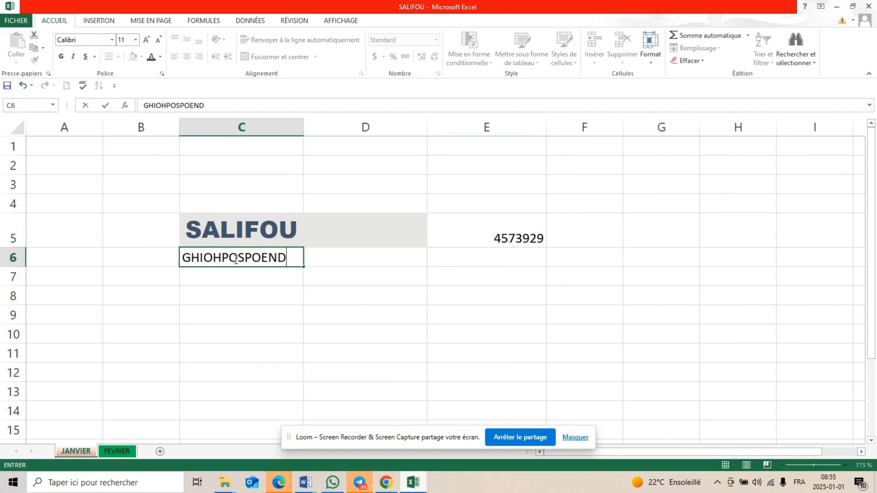
left_click(313, 255)
left_click(297, 227)
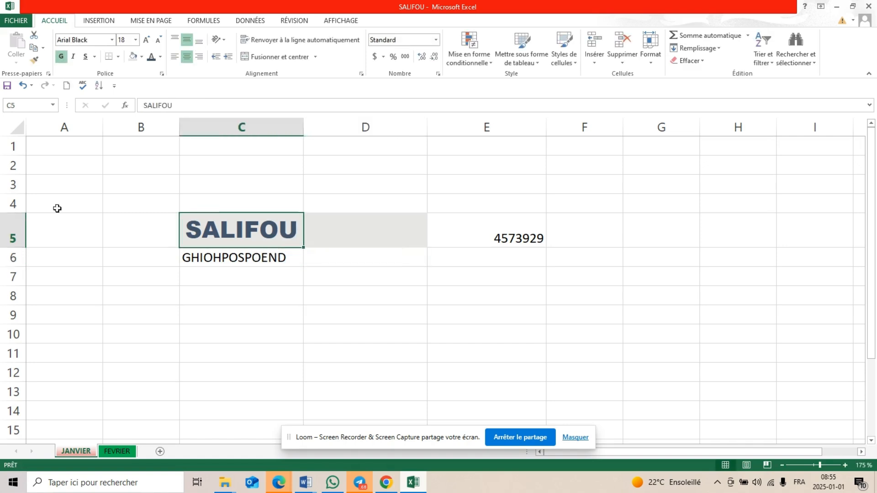
Insert a new empty row above row 5, which contains the name and the number
left_click(12, 229)
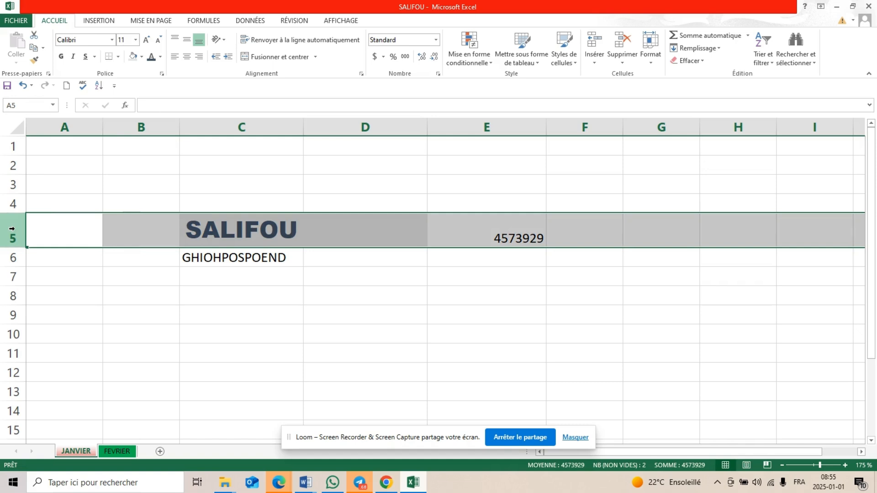
right_click(13, 229)
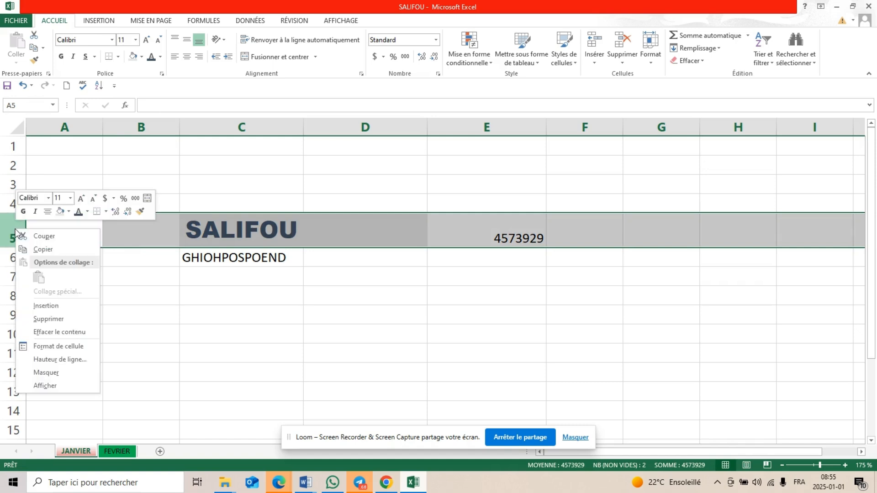
left_click(44, 311)
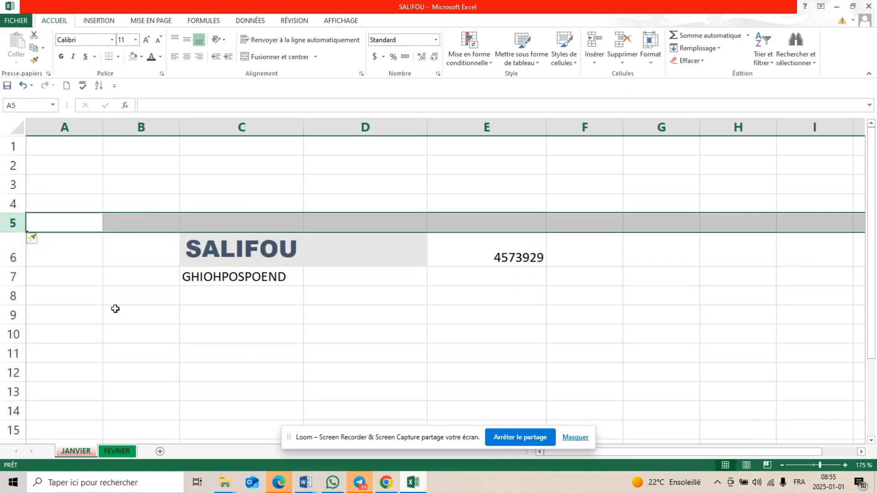
Insert a new row above row 7, between the name and the GHIOHPOSPOEND text
left_click(14, 277)
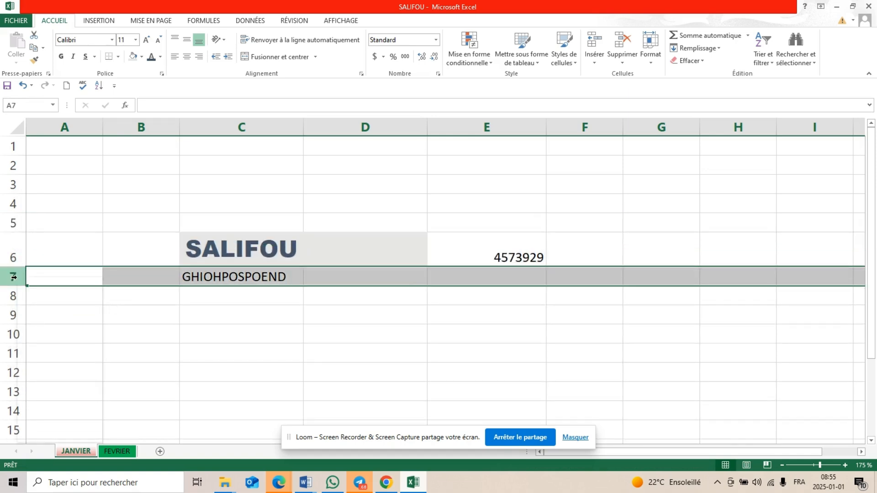
right_click(13, 277)
left_click(63, 358)
left_click(247, 298)
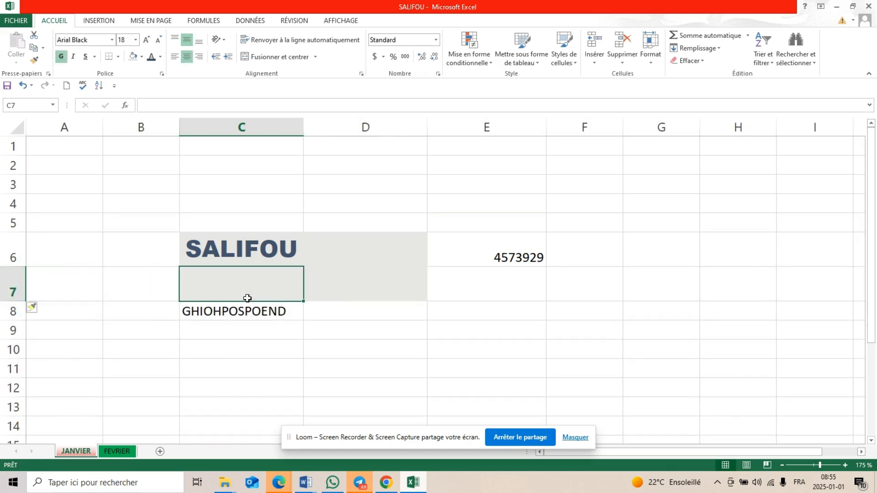
left_click(362, 300)
left_click(76, 286)
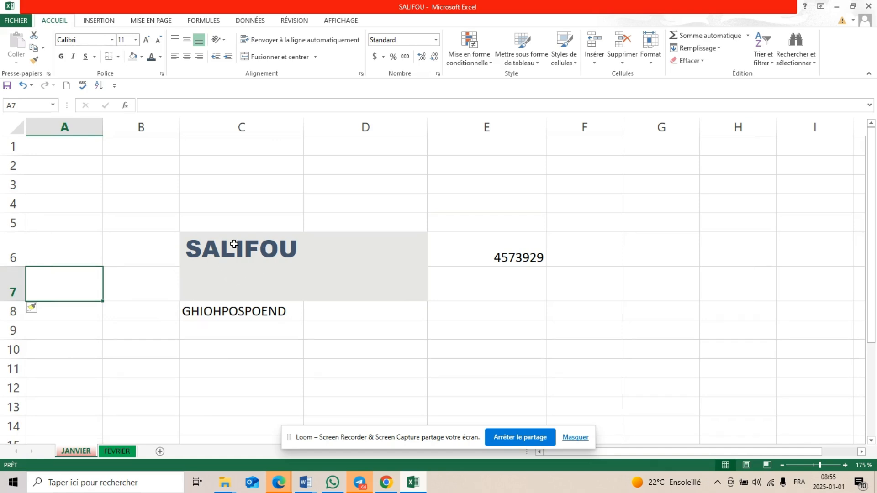
left_click(249, 311)
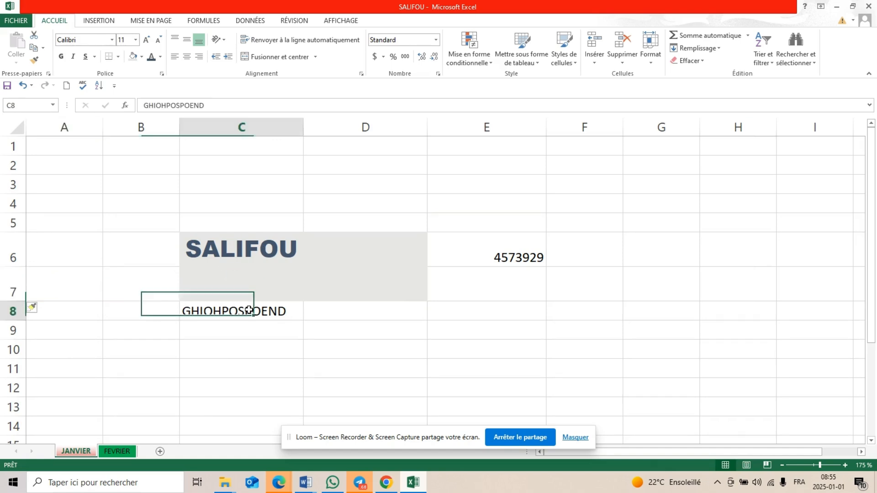
left_click(246, 274)
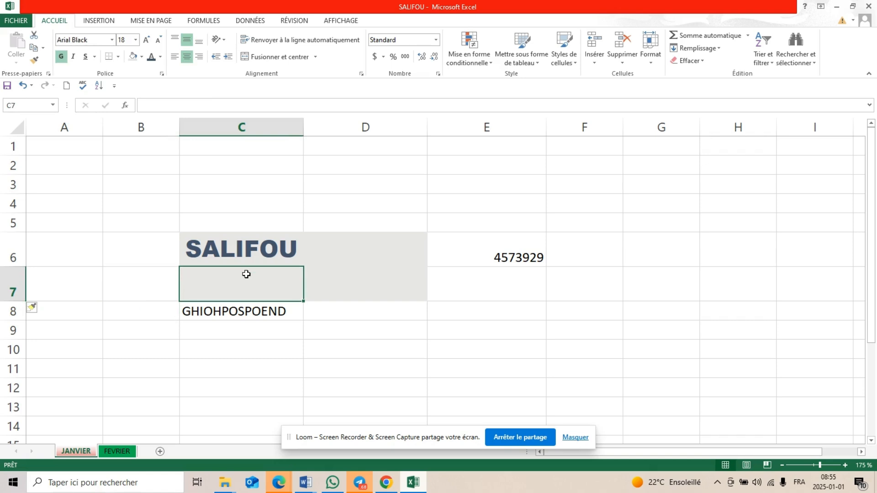
Delete the empty row 7 between the name and the GHIOHPOSPOEND text
left_click(12, 285)
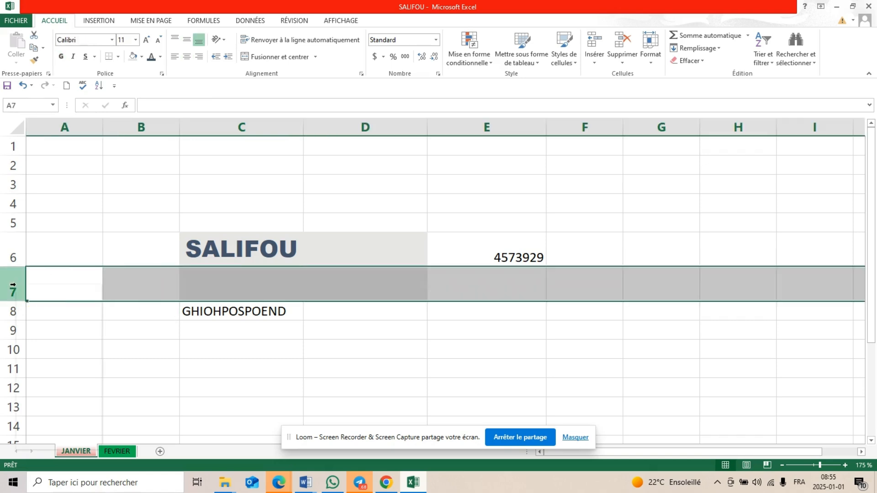
right_click(13, 285)
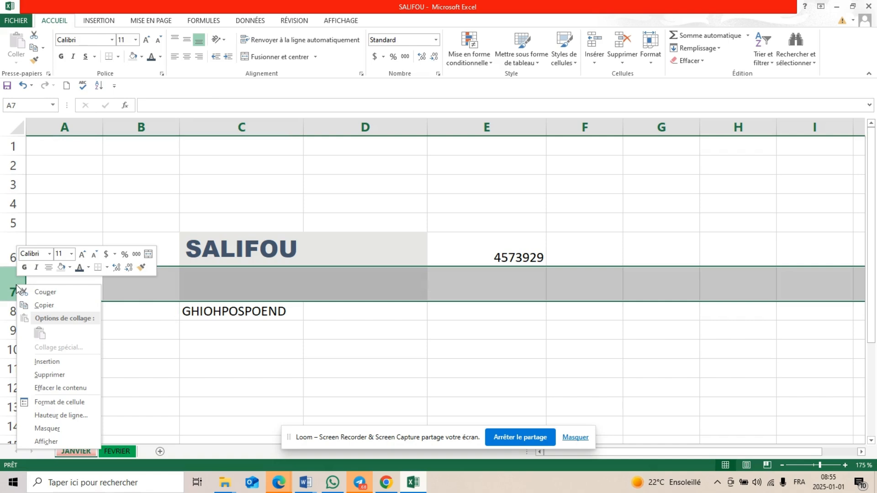
left_click(50, 374)
left_click(354, 369)
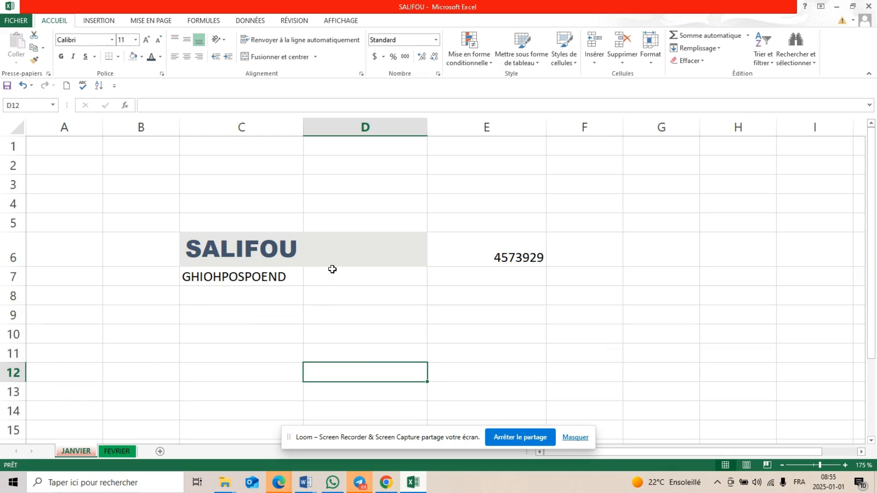
Clear the GHIOHPOSPOEND text from cell C7
scroll(332, 270, "down", 2)
scroll(332, 270, "up", 1)
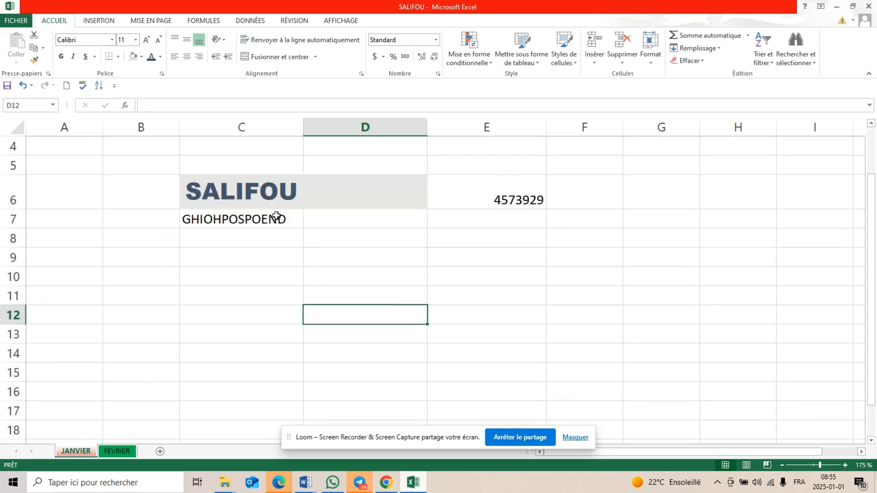
left_click(220, 228)
key("BackSpace")
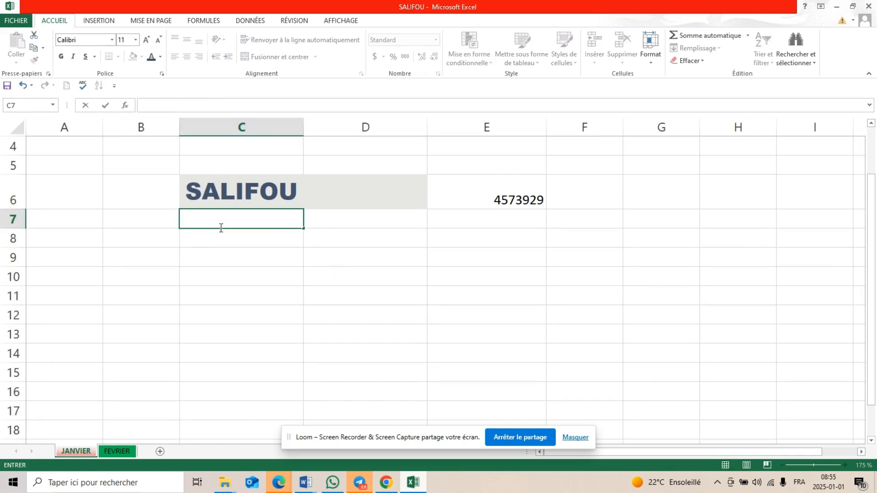
scroll(288, 288, "down", 1)
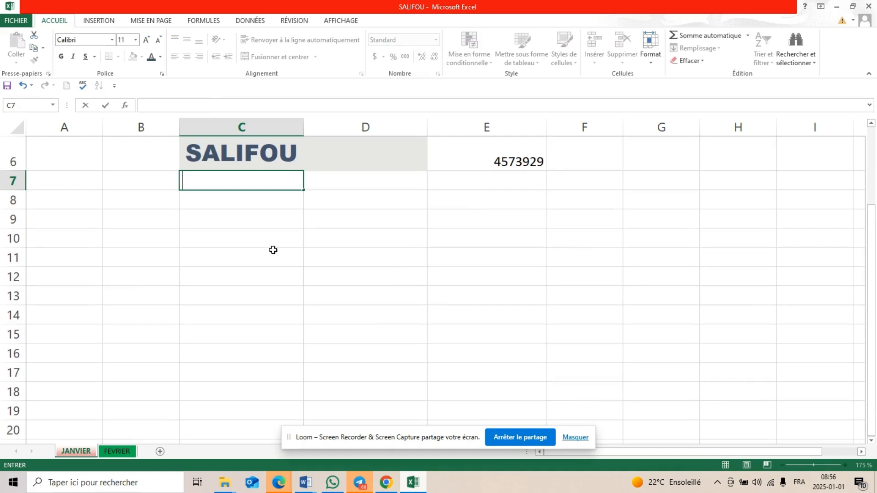
Calculate an addition in cell C9 with the formula =5+5
left_click(253, 219)
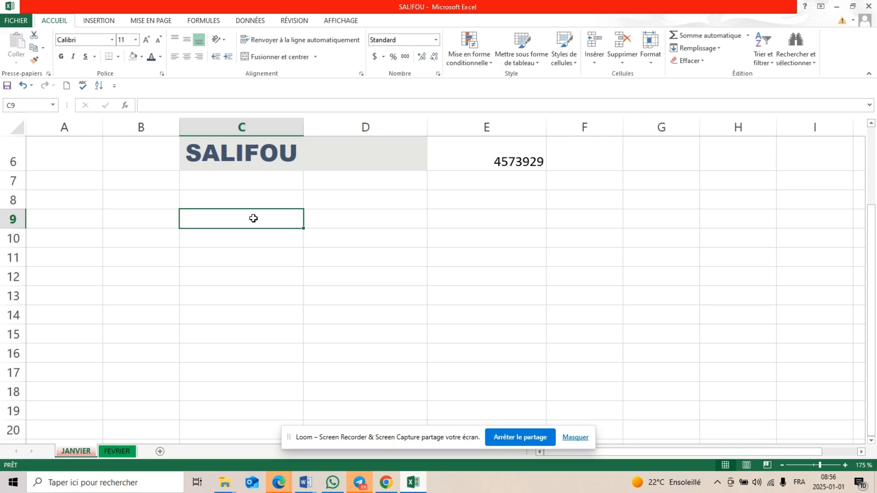
type("=")
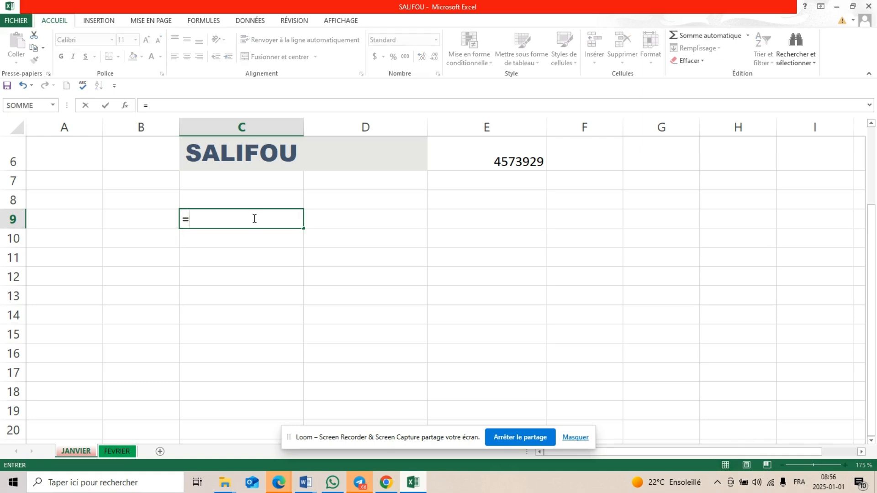
type("5+5")
key("Return")
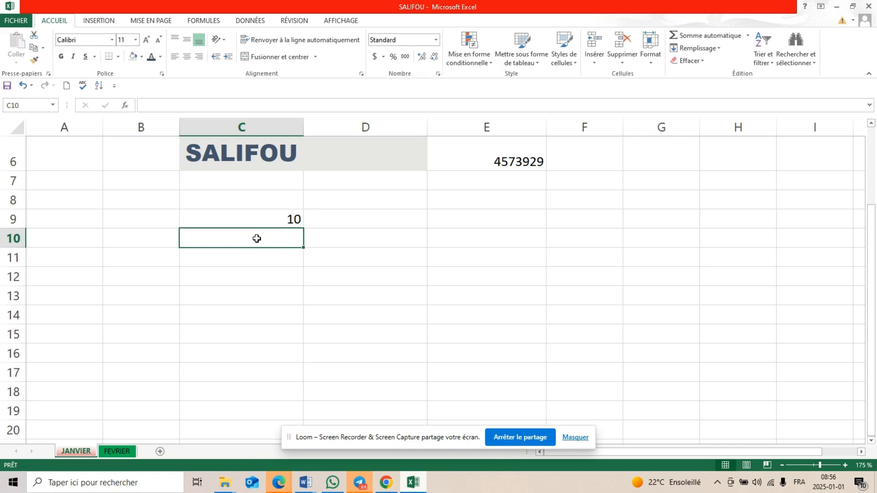
Calculate a subtraction in cell C10 with the formula =10-2
type("=")
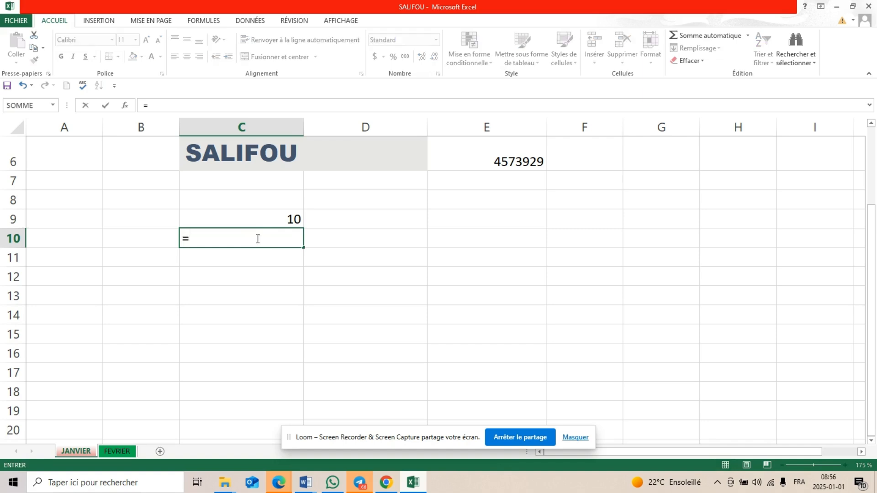
type("10-2")
key("Return")
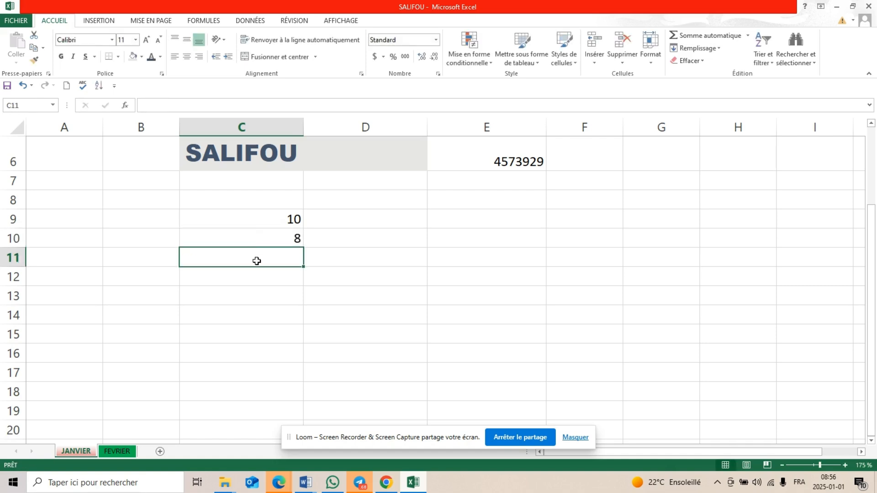
Calculate a division in cell C11 with the formula =20/2, and dismiss the pop-up notification
type("=")
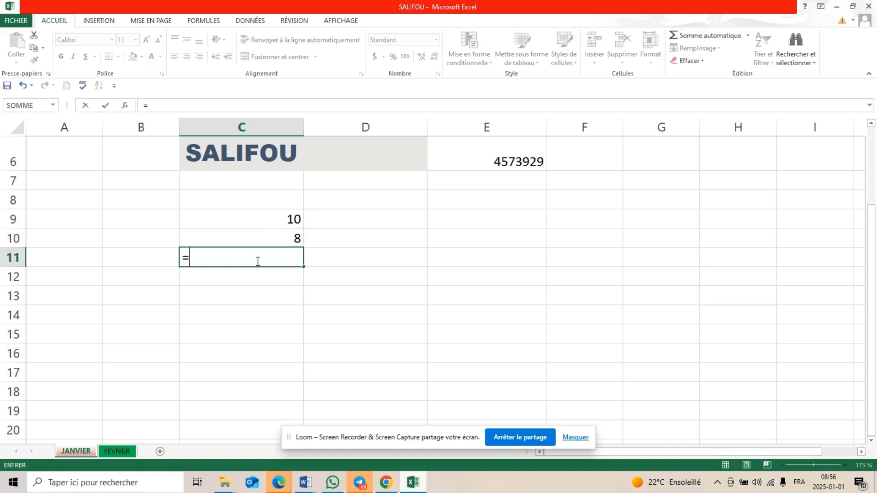
type("20/2")
key("Return")
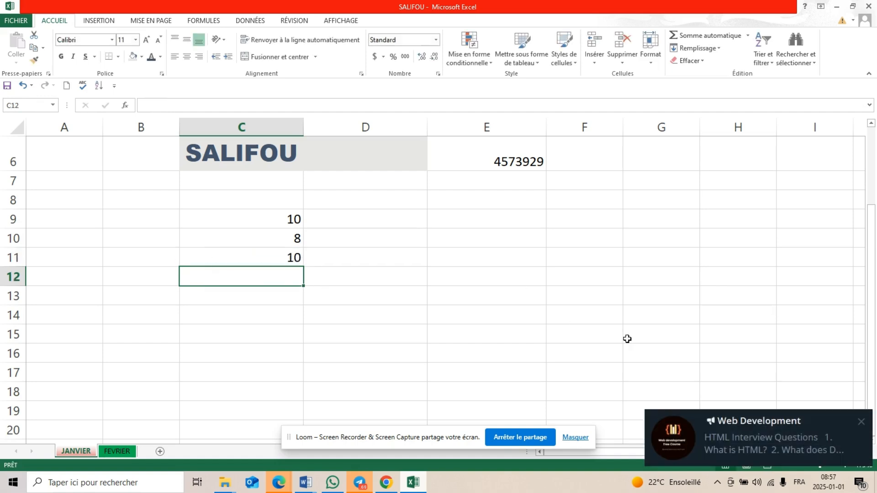
left_click(861, 421)
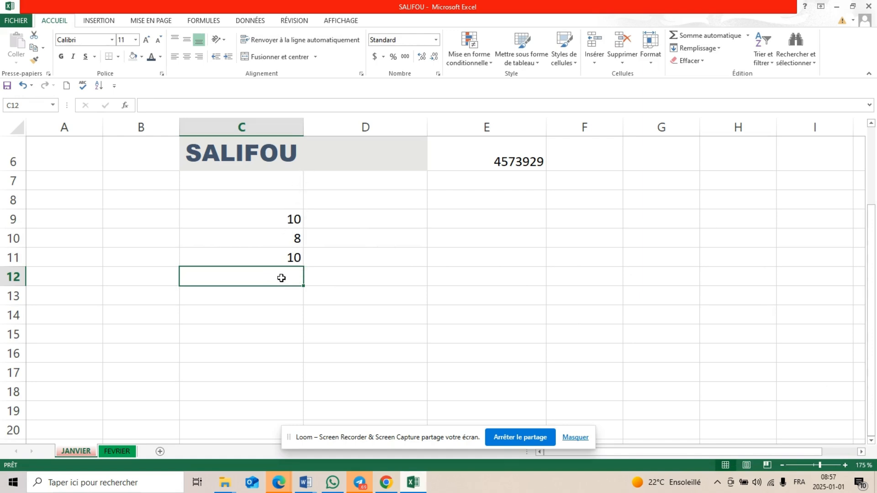
Add the three results above in cell C12 using cell references, with the formula =C9+C10+C11
type("=")
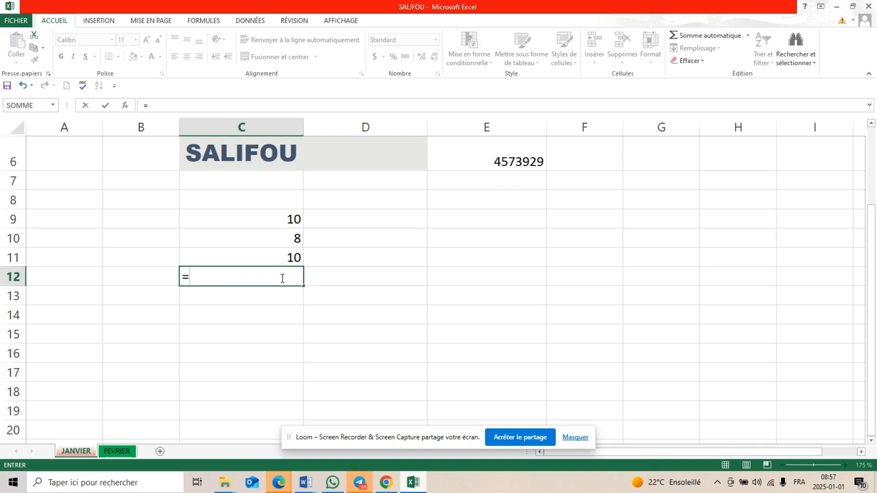
left_click(282, 222)
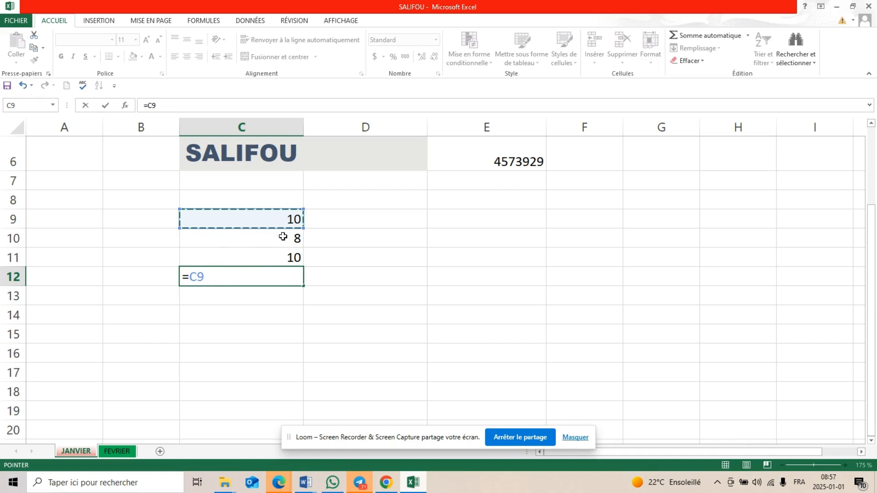
type("+")
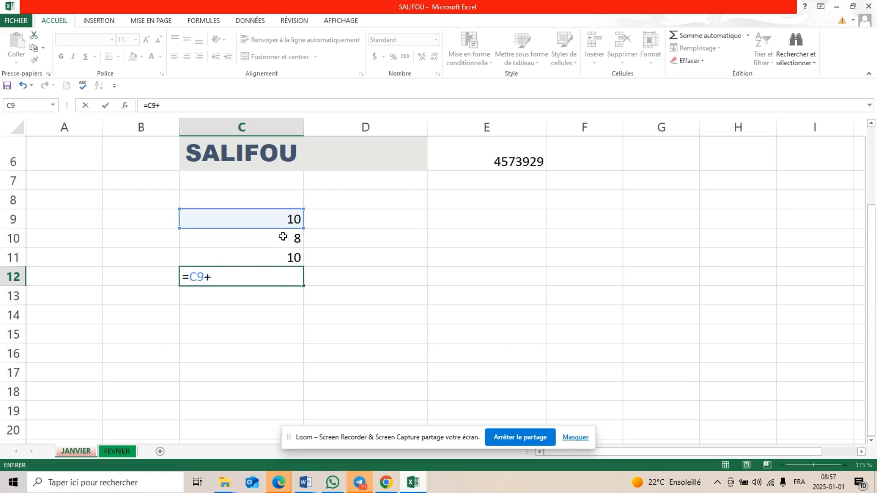
left_click(297, 238)
type("+")
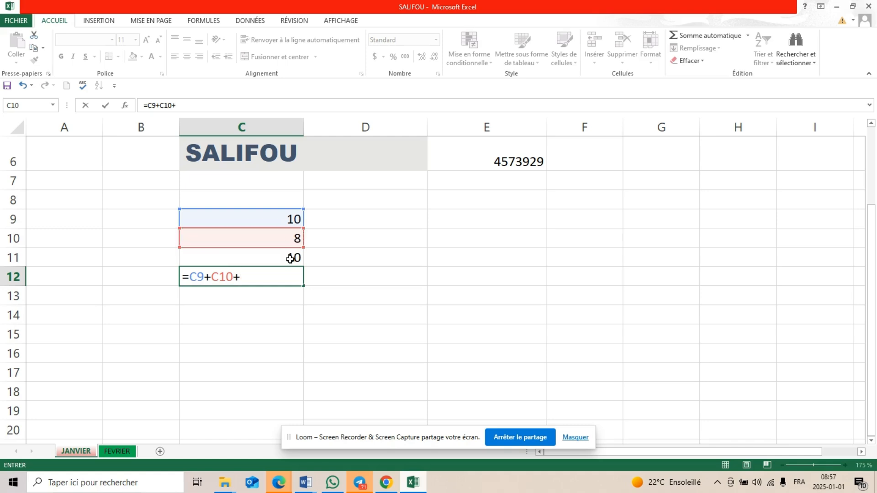
left_click(291, 259)
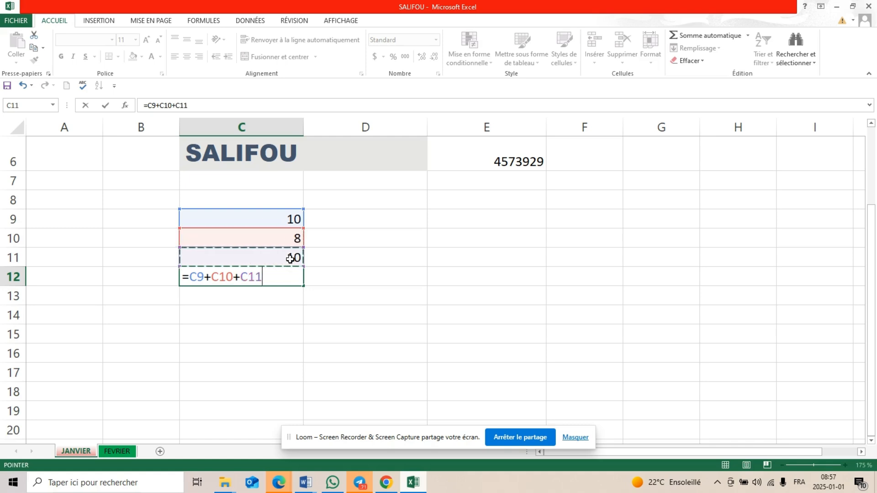
key("Return")
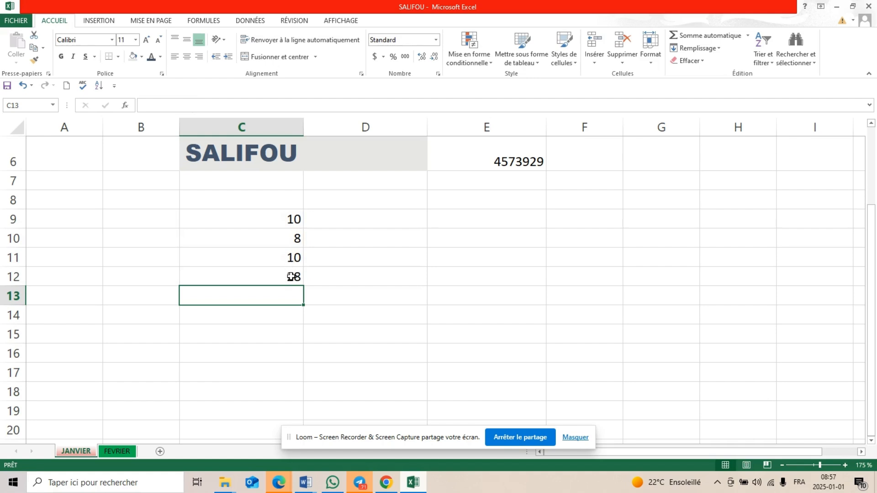
left_click(291, 277)
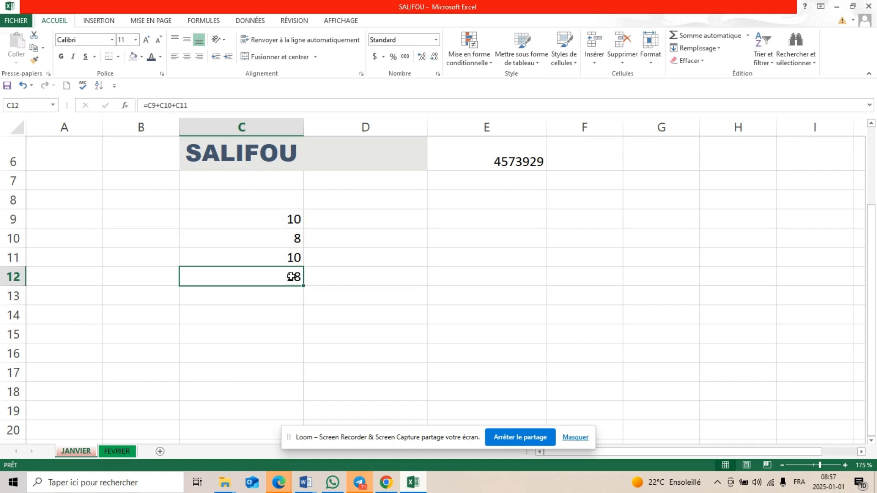
Enter the label SOMME in cell B13
left_click(253, 296)
left_click(128, 300)
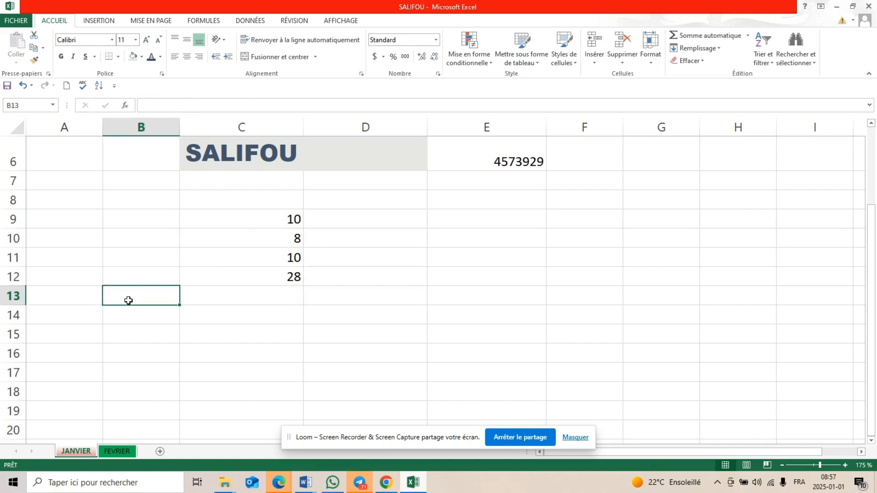
type("SOMME")
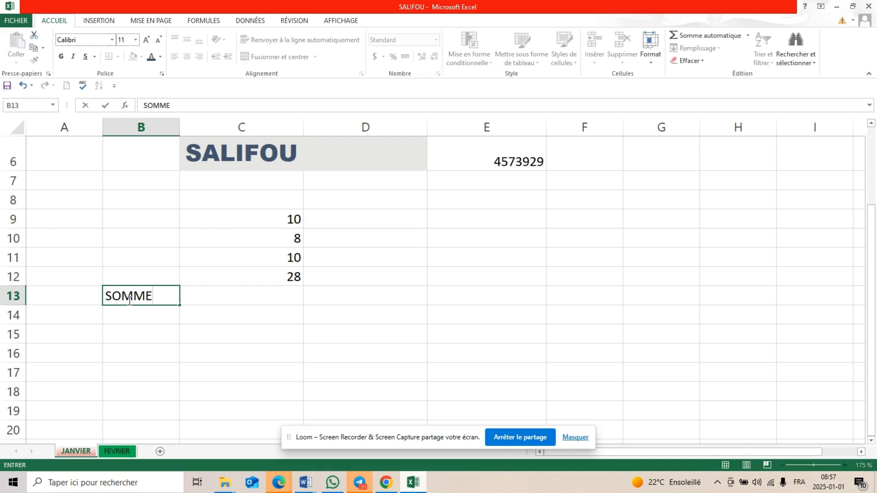
Sum the range C9:C11 in cell C13 with the formula =SOMME(C9:C11)
left_click(224, 296)
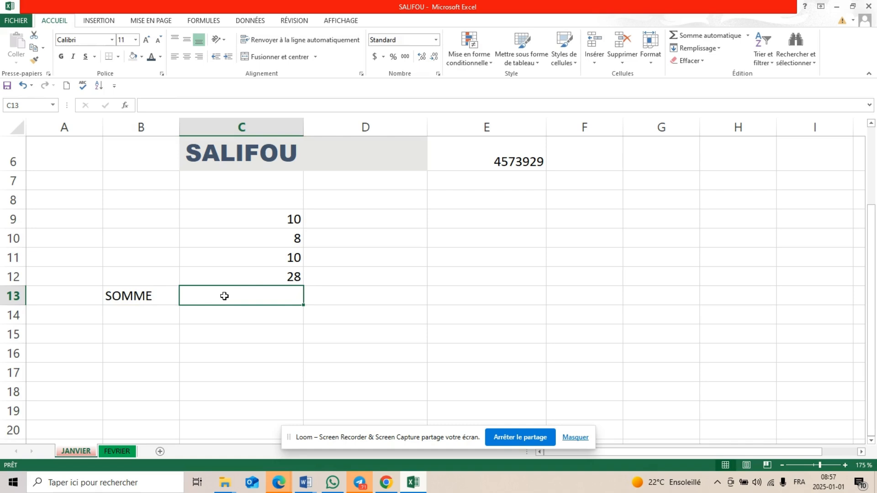
type("=S")
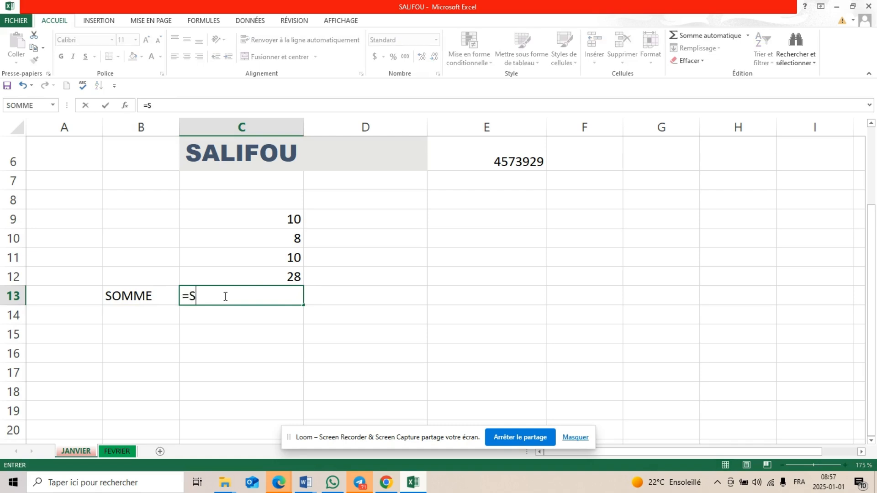
type("OMME")
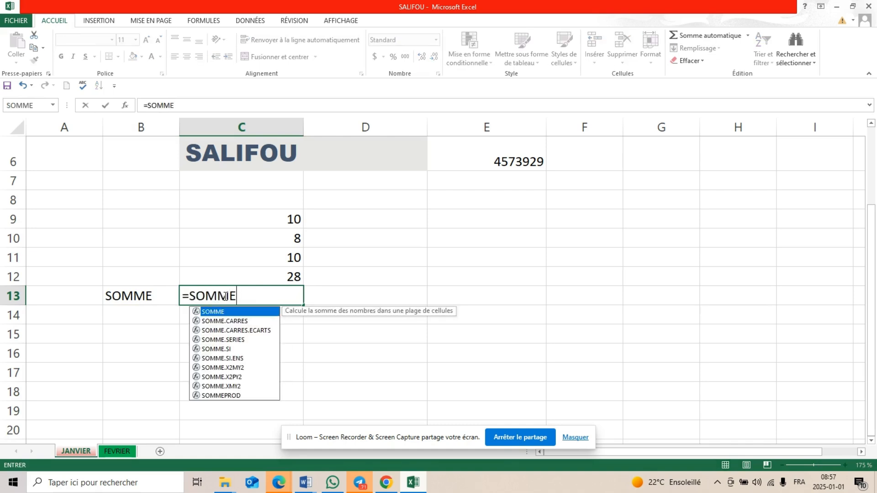
type("(")
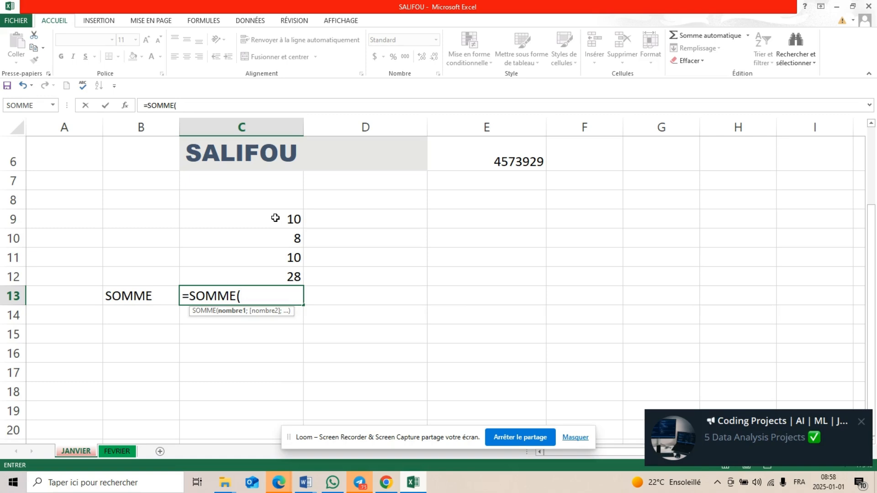
left_click(275, 220)
left_click_drag(275, 222, 272, 253)
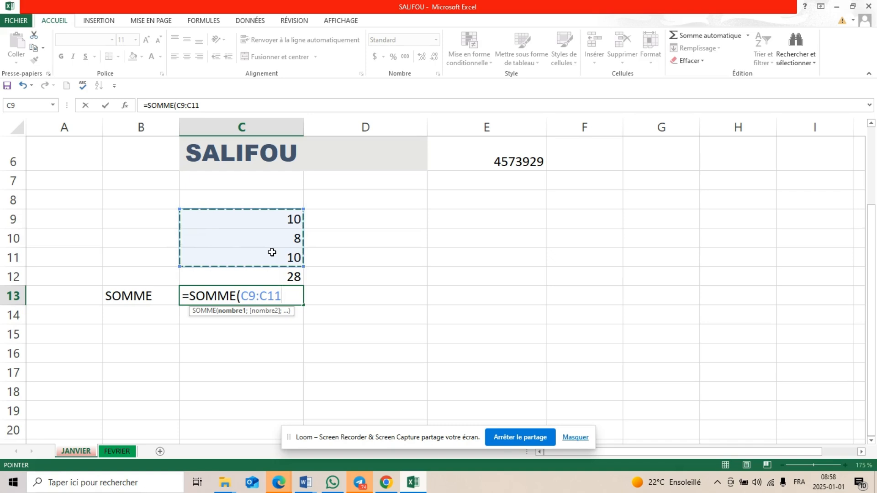
type(")")
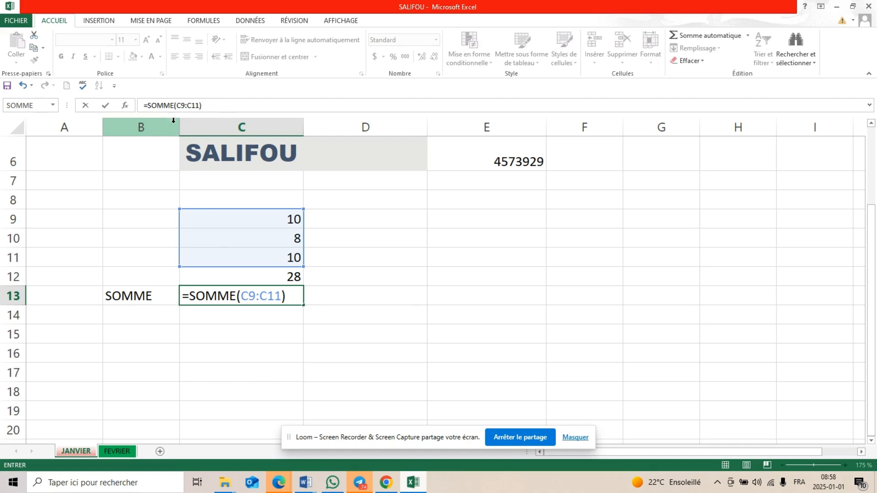
key("Return")
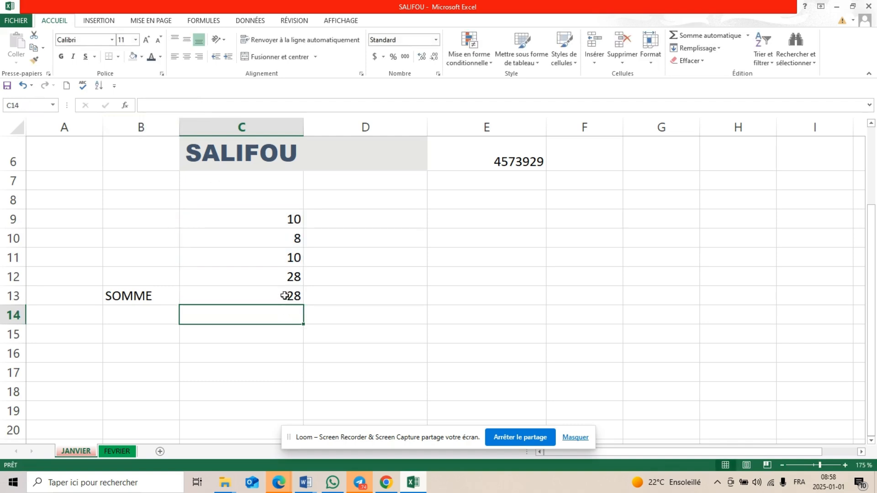
left_click(285, 296)
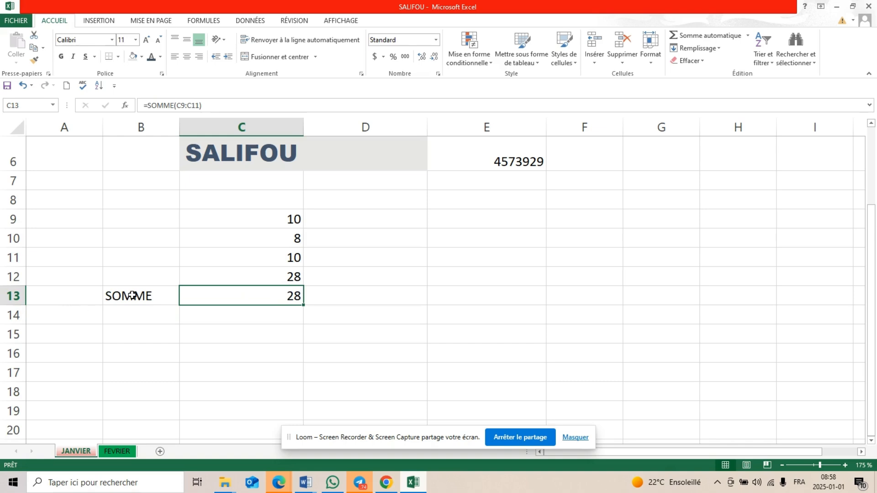
Enter the column header NOM D'OUVRIER in cell C16, below the previous calculations
scroll(335, 261, "down", 1)
scroll(335, 262, "down", 2)
scroll(334, 261, "up", 1)
scroll(335, 262, "down", 1)
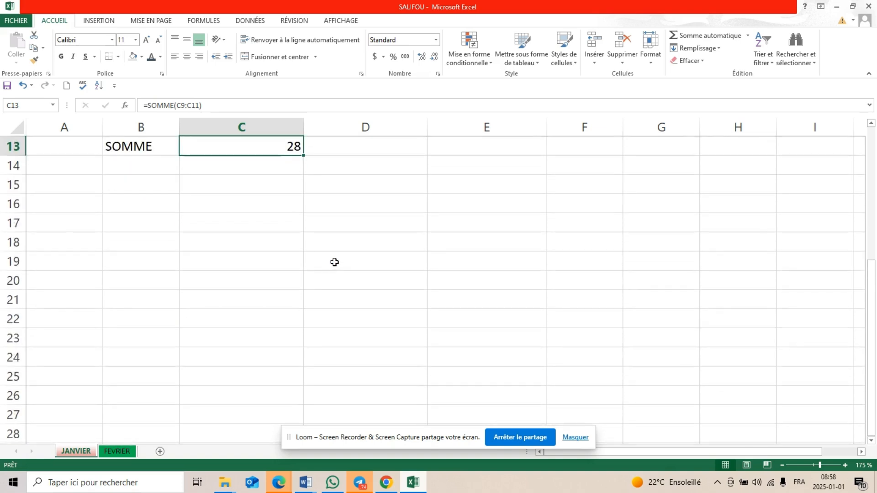
left_click(240, 205)
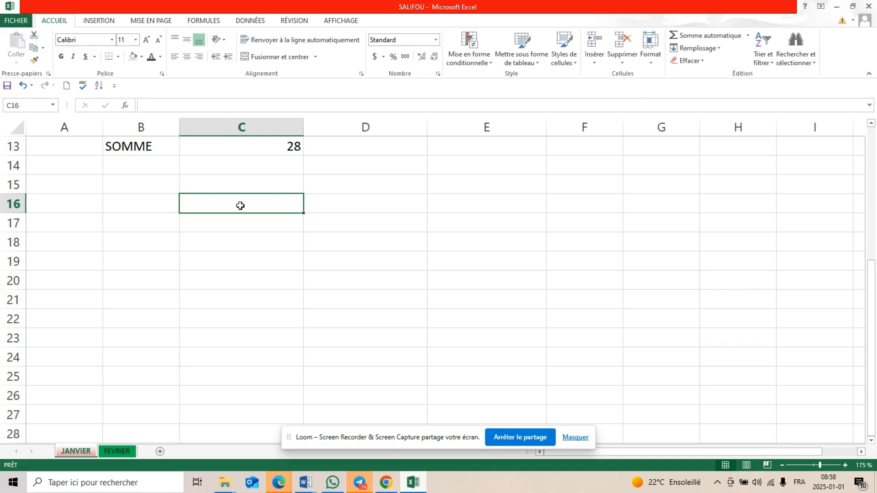
type("NOM")
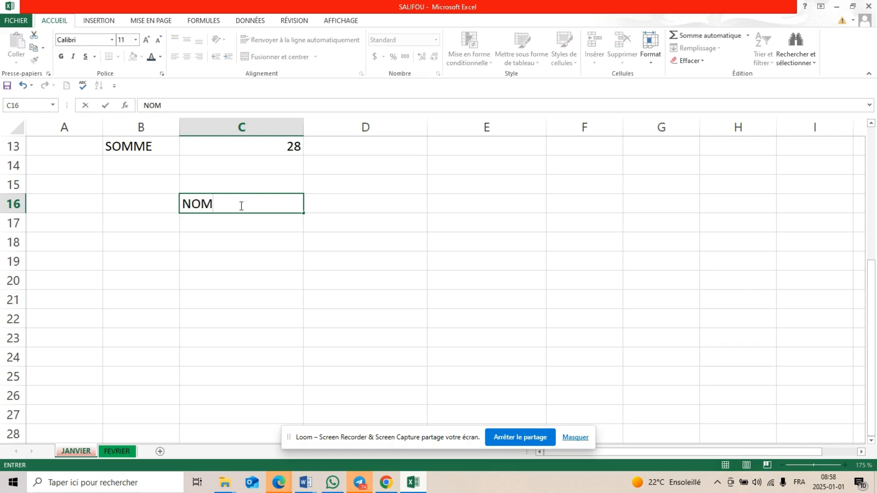
type(" D'OUVRIER")
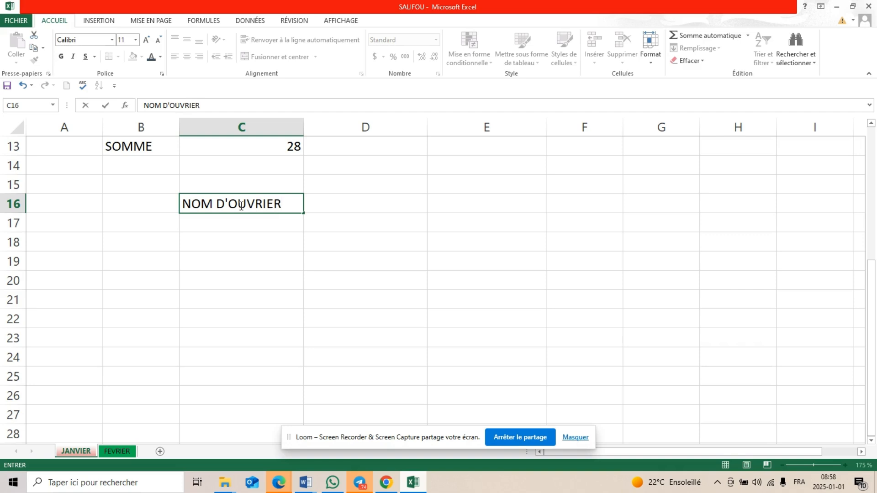
Enter the column header CHIFFRE D'AFFAIRE in cell D16
left_click(365, 207)
type("CHIFF")
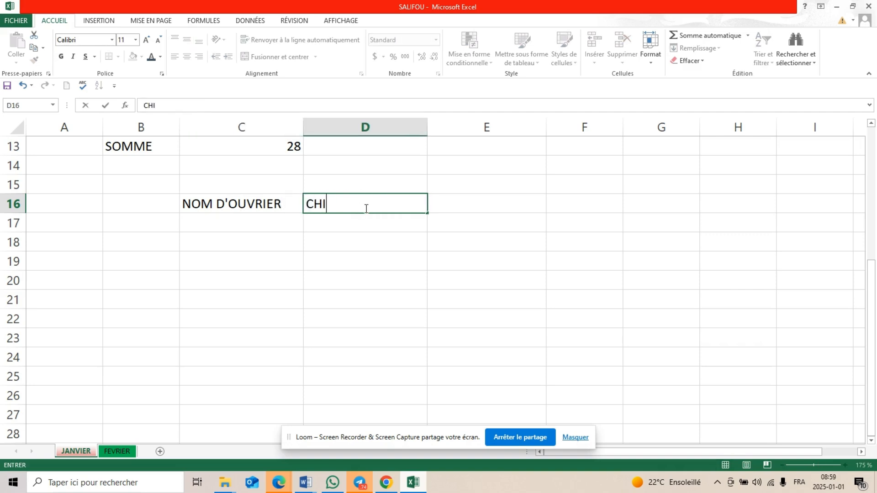
type("RE D'AFFAIRE")
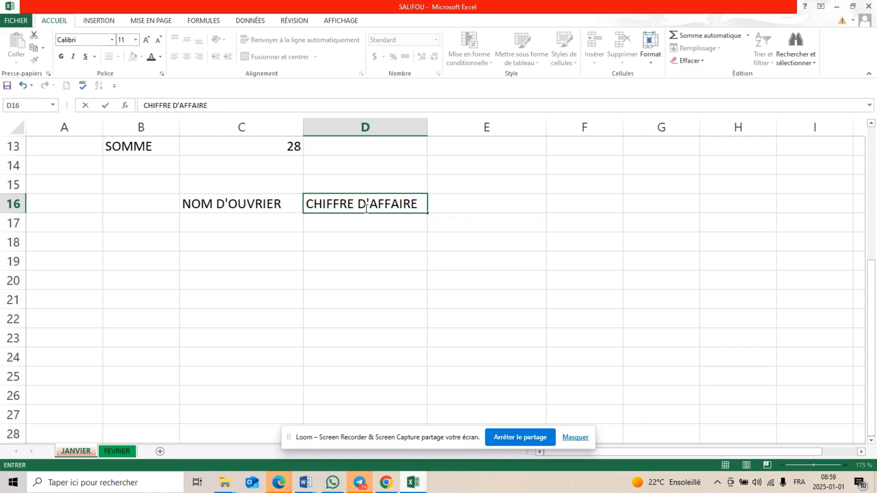
Fill in the first table row with the worker's name in C17 and the turnover 100000 in D17
left_click(224, 226)
type("BR")
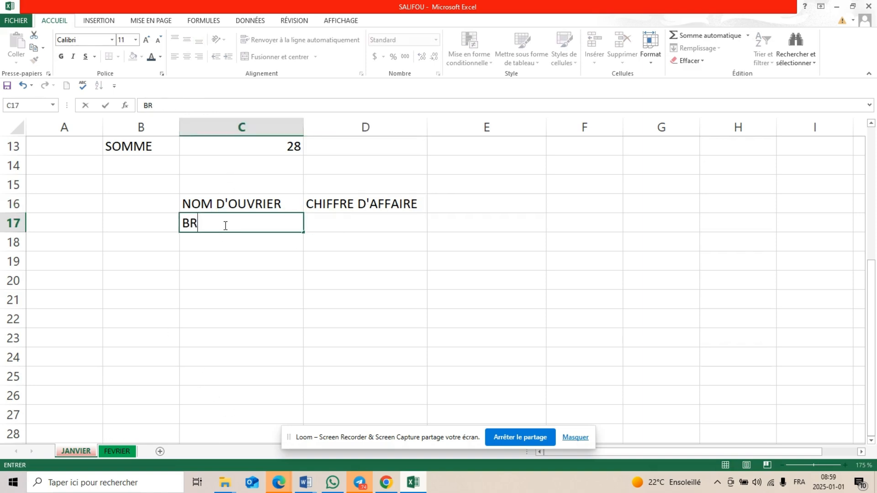
type("UNO")
left_click(322, 225)
type("100")
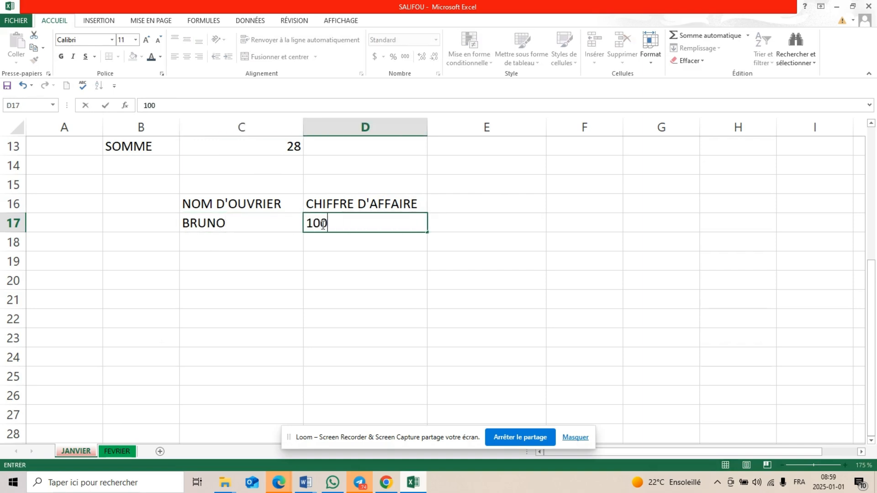
type("000")
Fill in the second table row with the worker's name in C18 and the turnover 230000 in D18
left_click(276, 244)
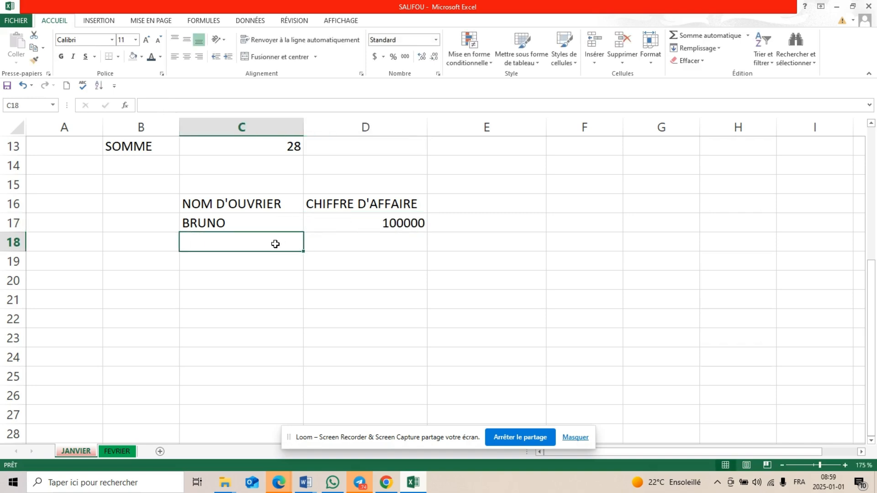
type("KABRE")
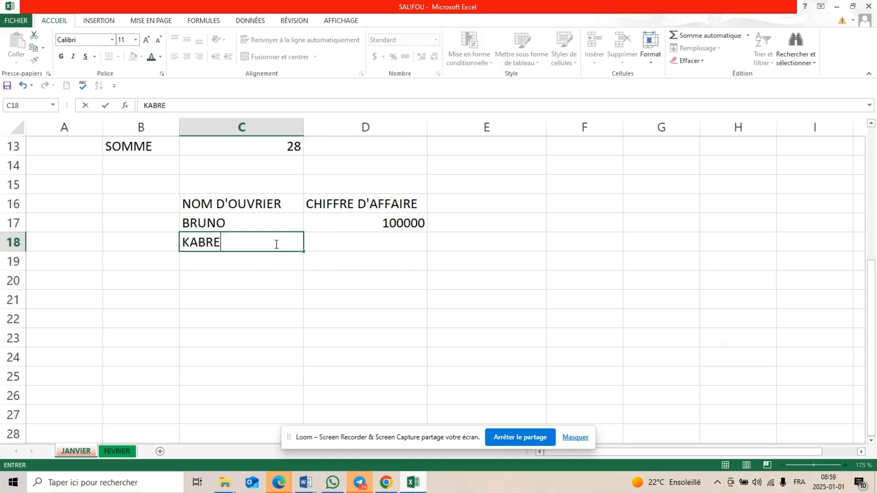
left_click(368, 246)
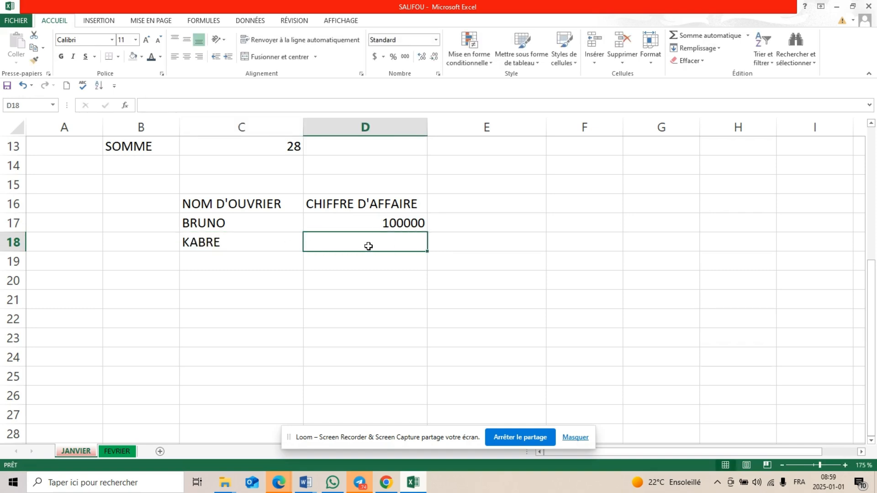
type("2")
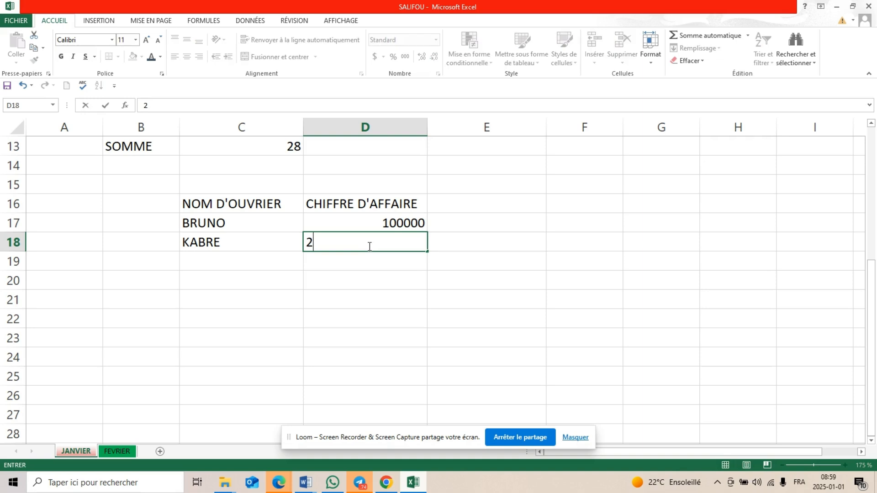
type("300000")
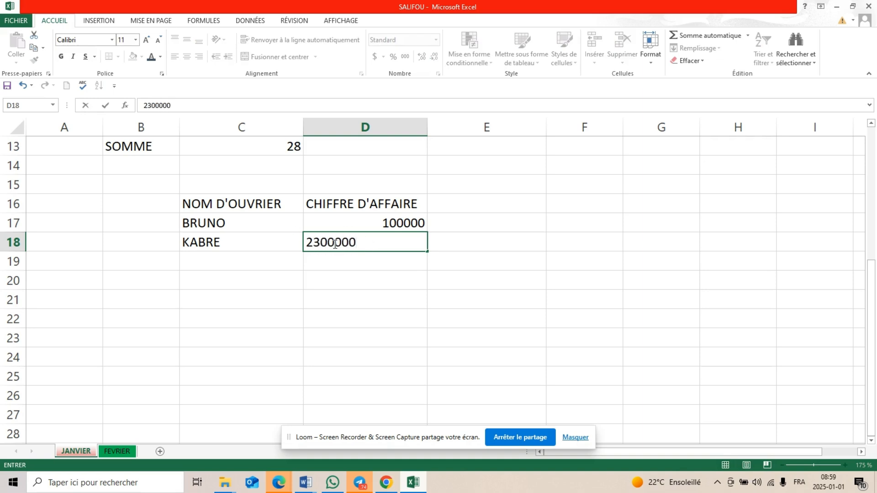
key("BackSpace")
Fill in the third table row with the worker's name in C19 and the turnover 140000 in D19
left_click(278, 265)
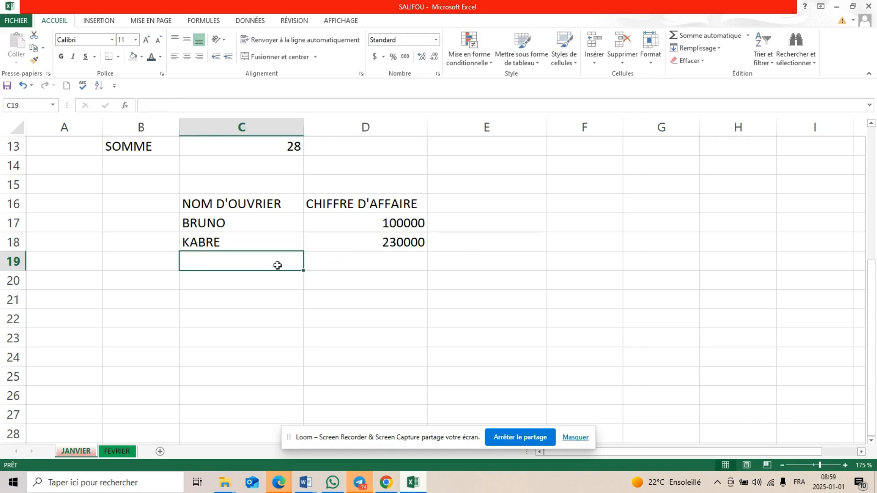
type("LI")
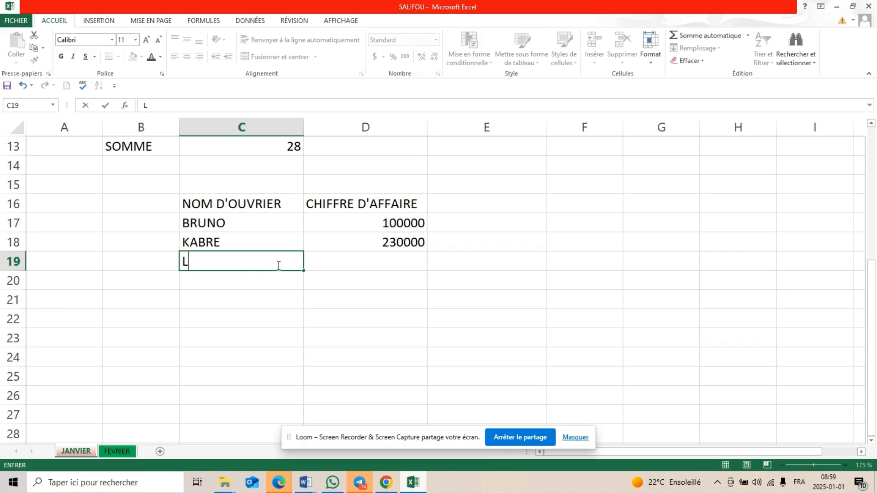
left_click(405, 265)
type("140000")
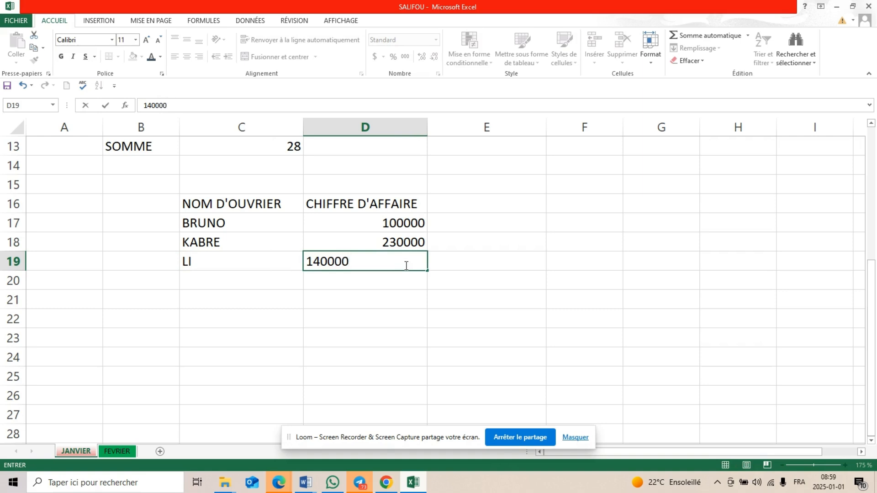
Fill in the fourth table row with the worker's name in C20 and the turnover 3700057 in D20
left_click(266, 282)
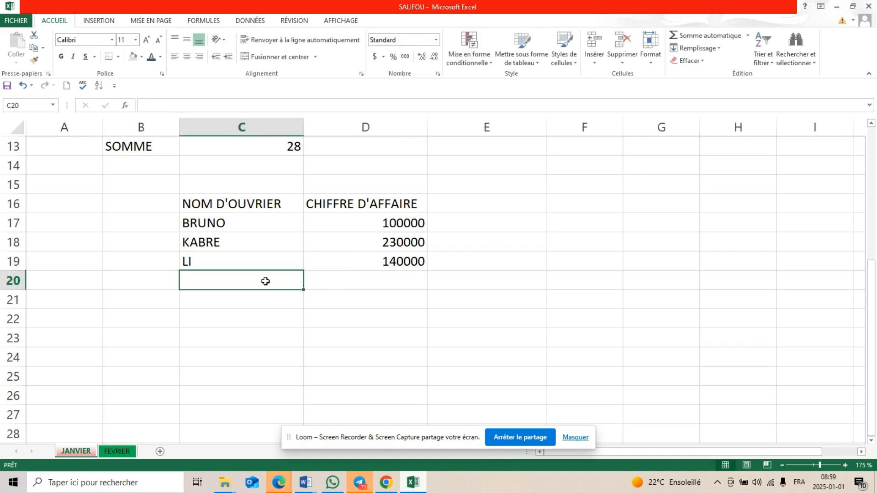
type("ADA")
left_click(412, 291)
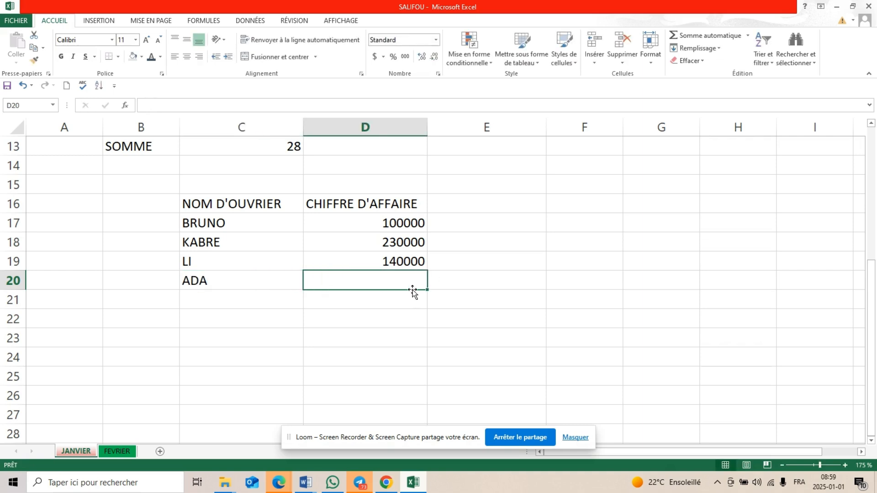
type("37")
type("0003")
key("BackSpace")
key("BackSpace")
type("5Y")
key("BackSpace")
type("7")
left_click(403, 328)
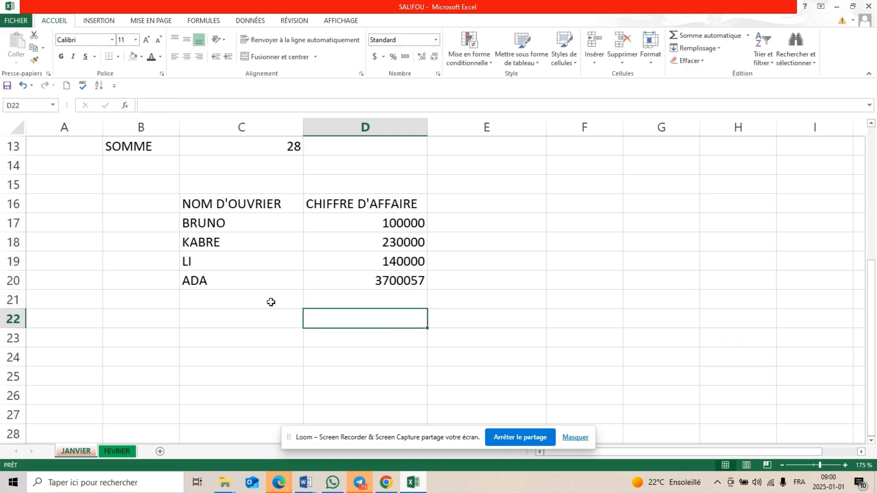
Enter the labels SOMME in C22 and MOYENNE in C23 below the workers' table
left_click(222, 315)
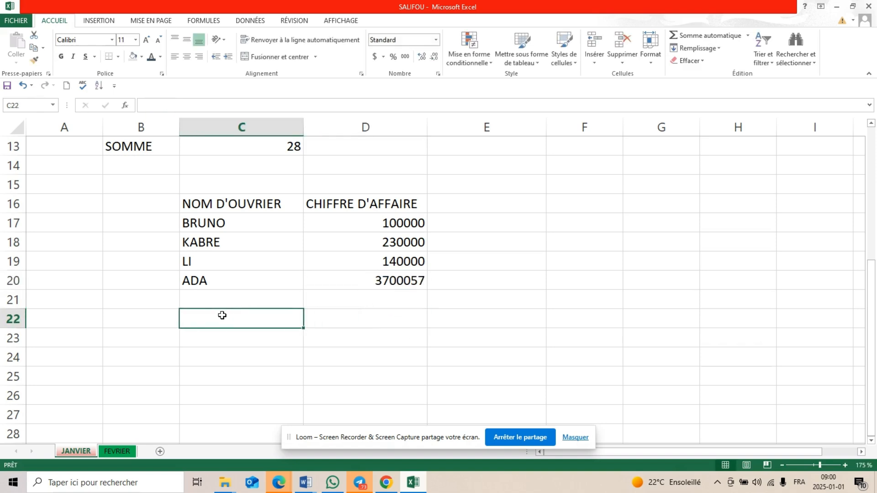
type("SOMME")
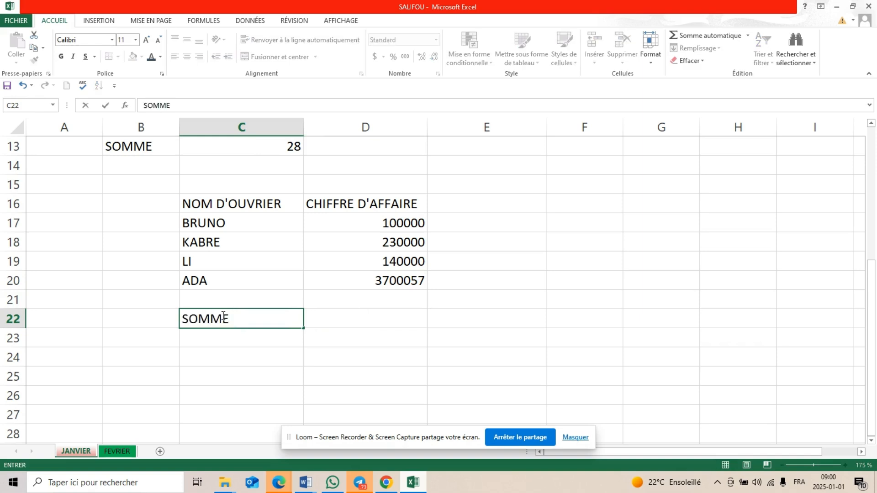
scroll(222, 315, "down", 2)
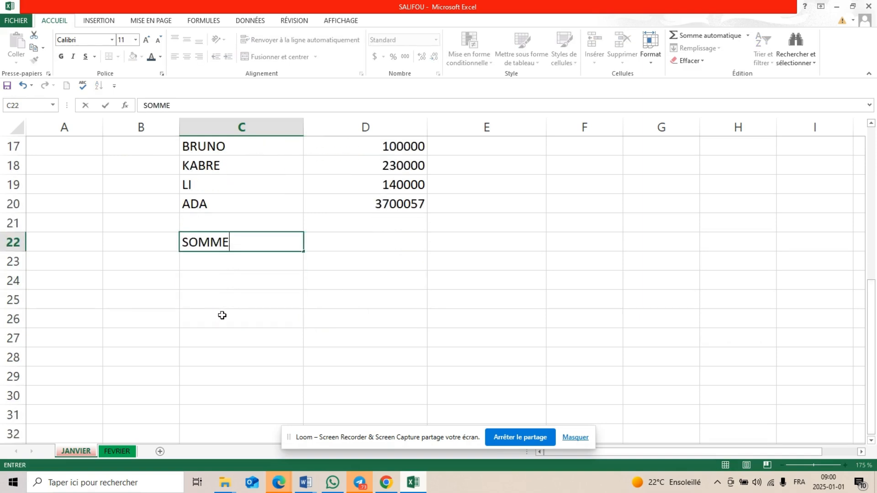
left_click(388, 242)
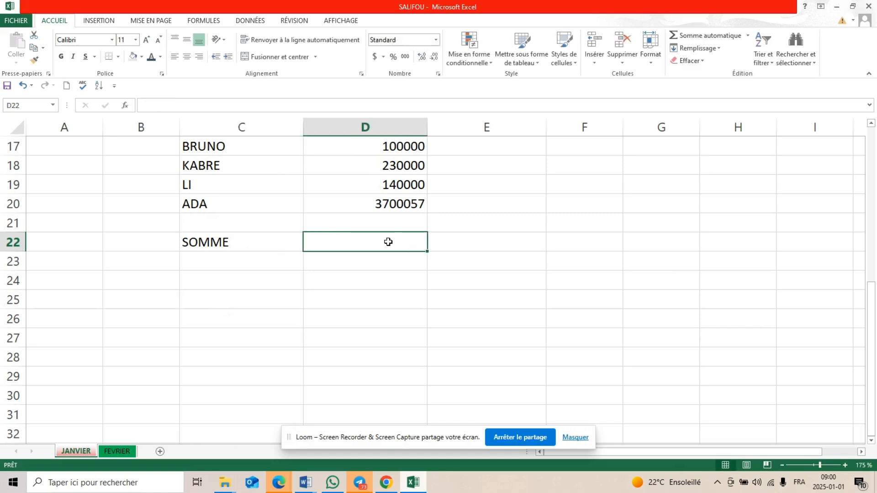
left_click(227, 265)
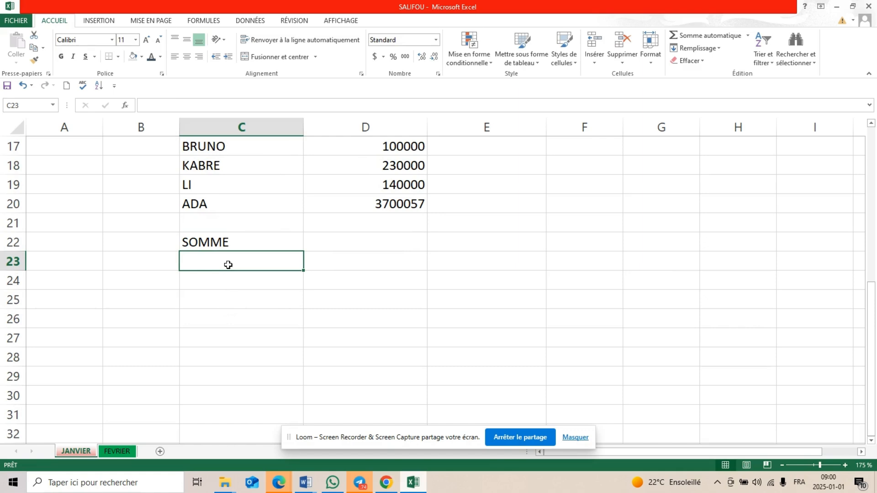
type("MOYENE")
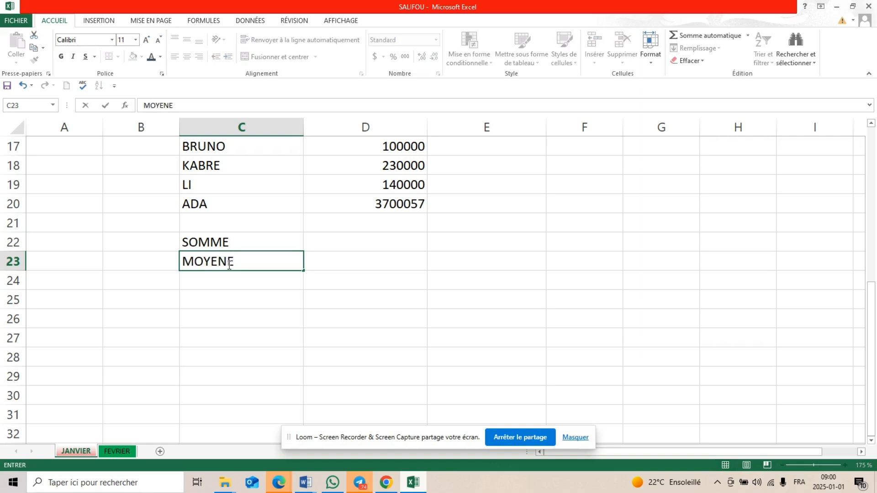
key("BackSpace")
type("NE")
Enter the labels VALEUR MAX in C24 and VALEUR MIN in C25
left_click(225, 286)
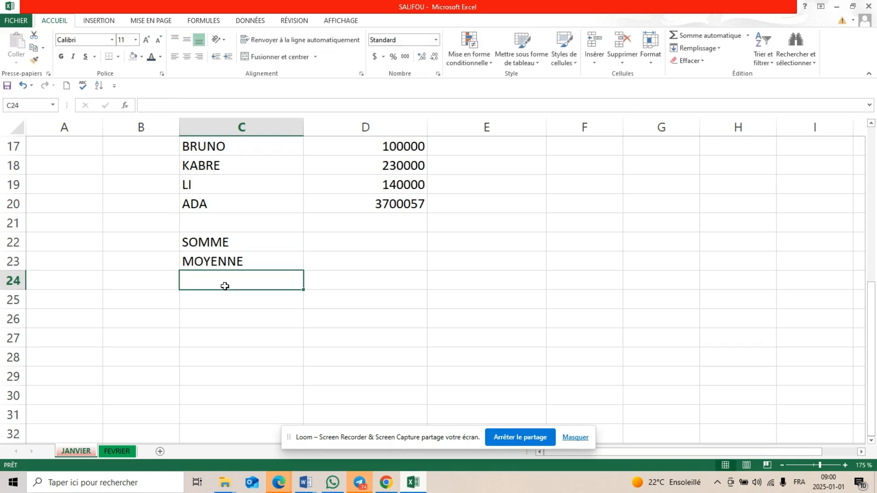
type("VALEUR ")
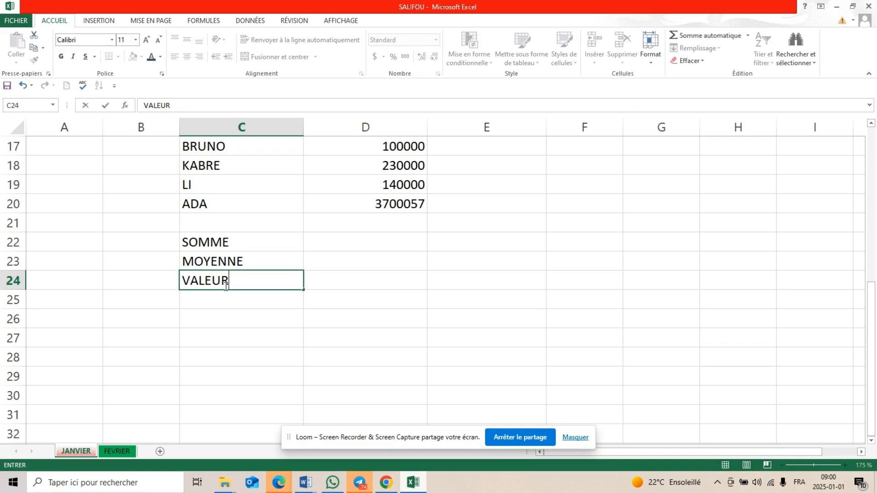
type("MAX")
left_click(226, 298)
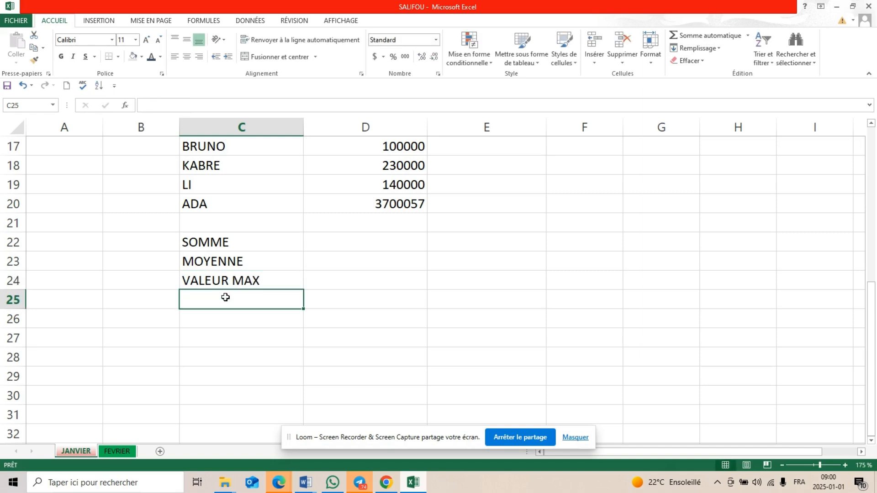
type("VALEUR ")
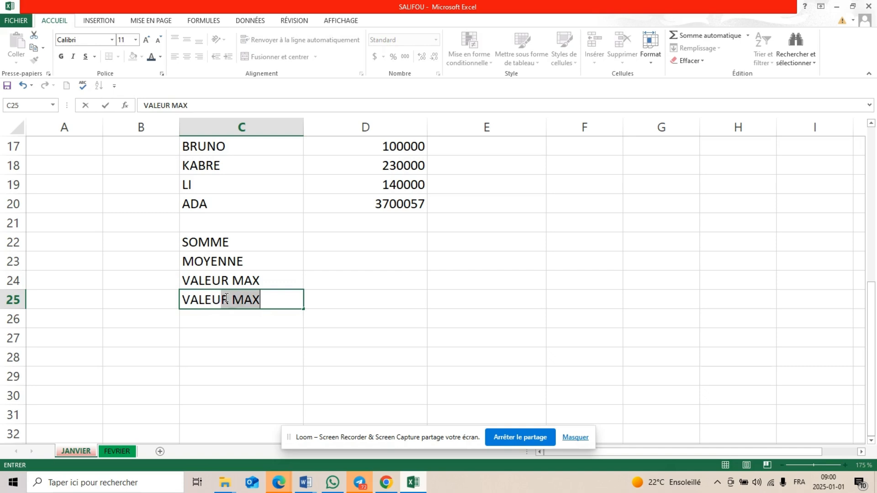
type("MIN")
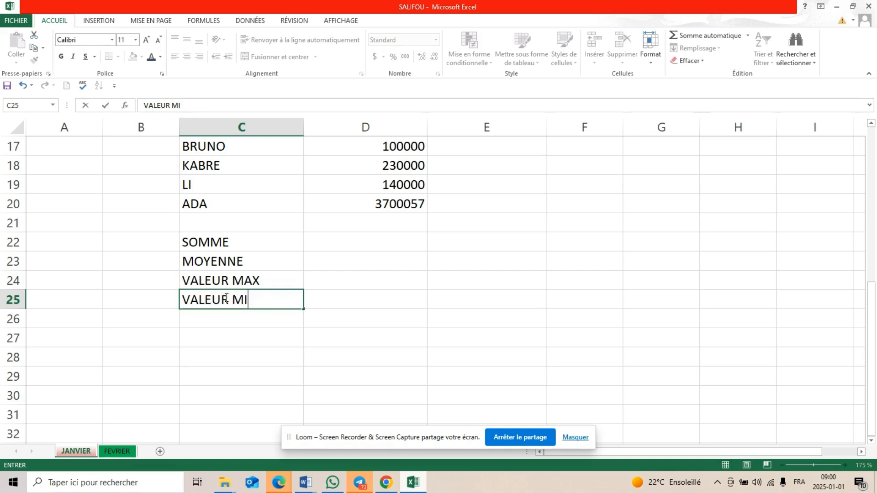
left_click(449, 268)
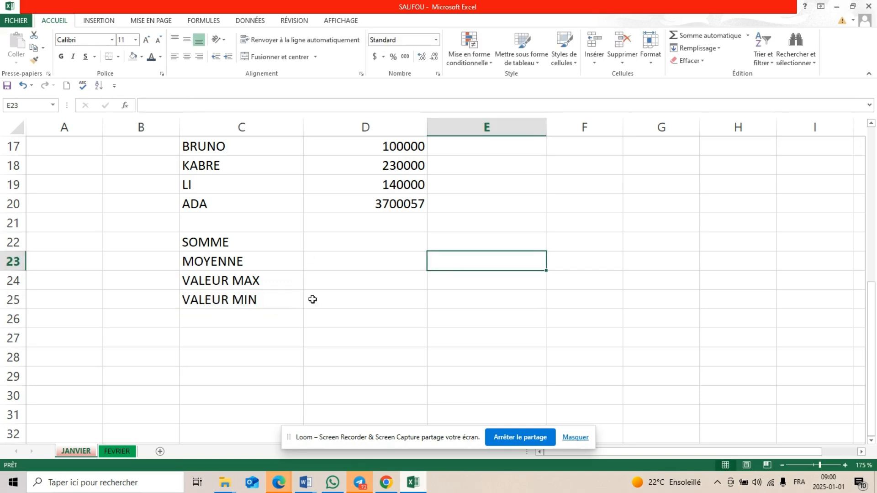
Enter the table title CHIFFRE D'AFFAIRE DES OUVRIERS in C15, above the header row
scroll(319, 302, "up", 2)
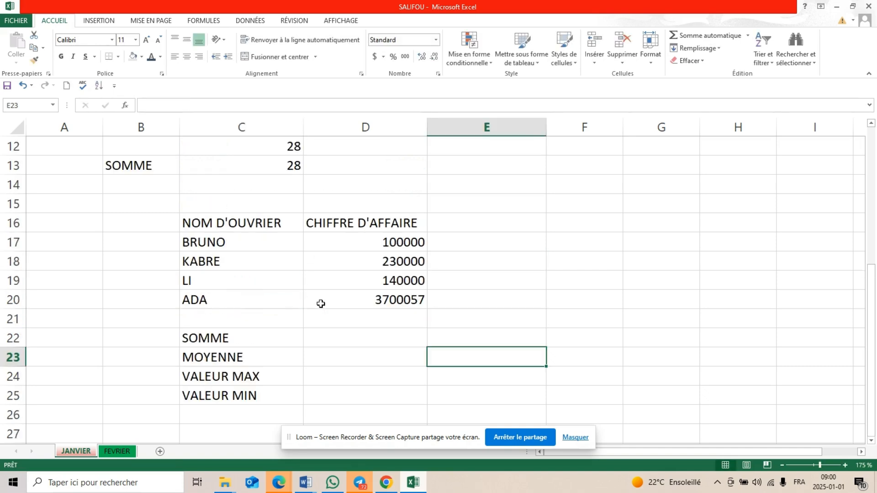
left_click(195, 201)
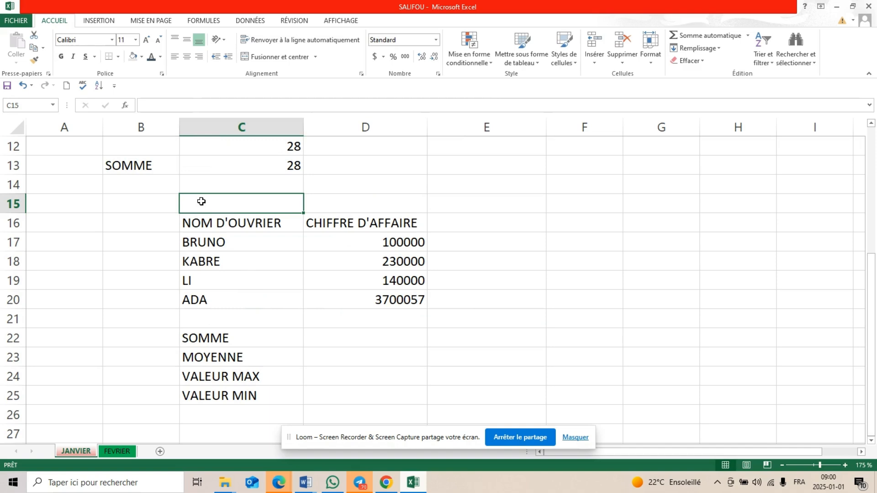
type("C")
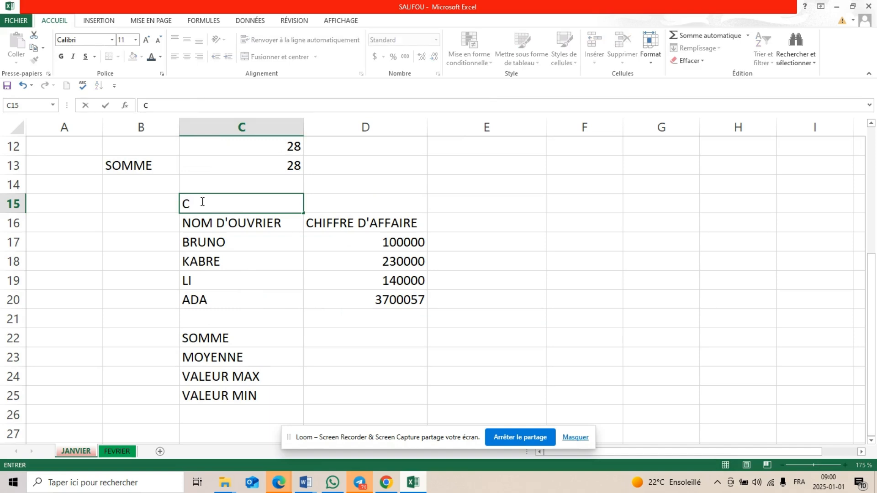
type("HIFFRE D'AF")
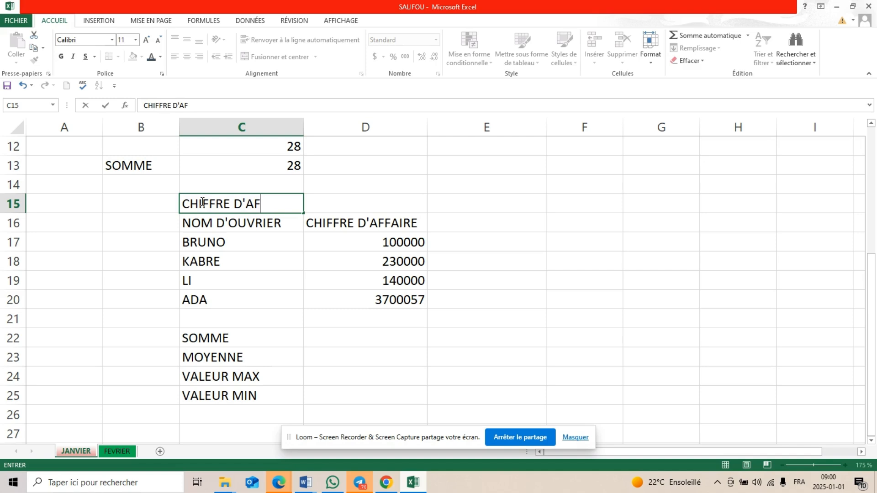
type("FAIRE DES OUV")
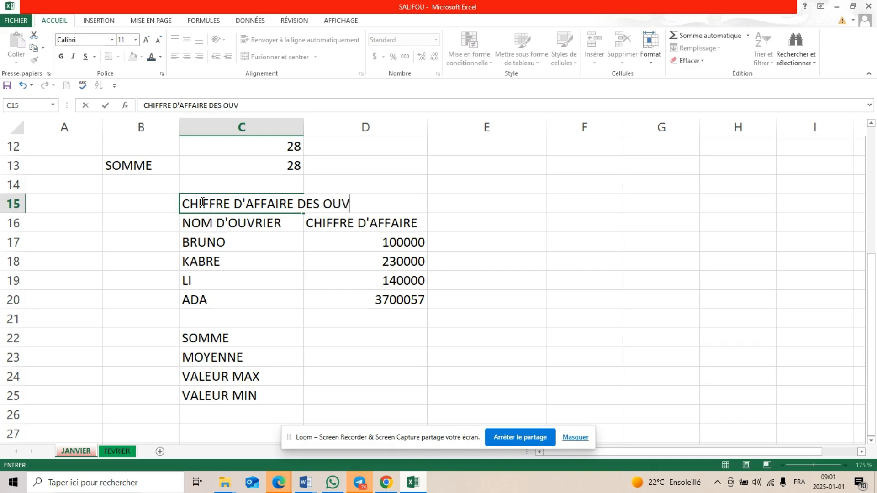
type("RIERS")
left_click(292, 267)
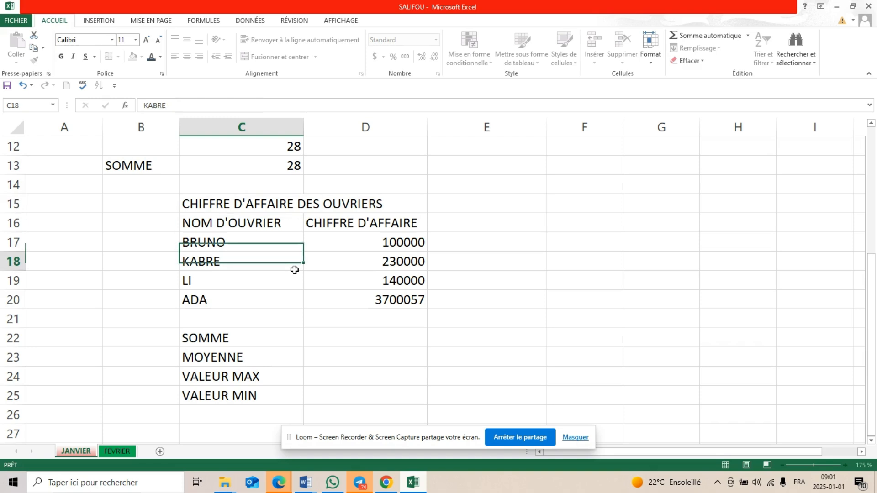
Merge and centre the table title across cells C15:D15
left_click(245, 206)
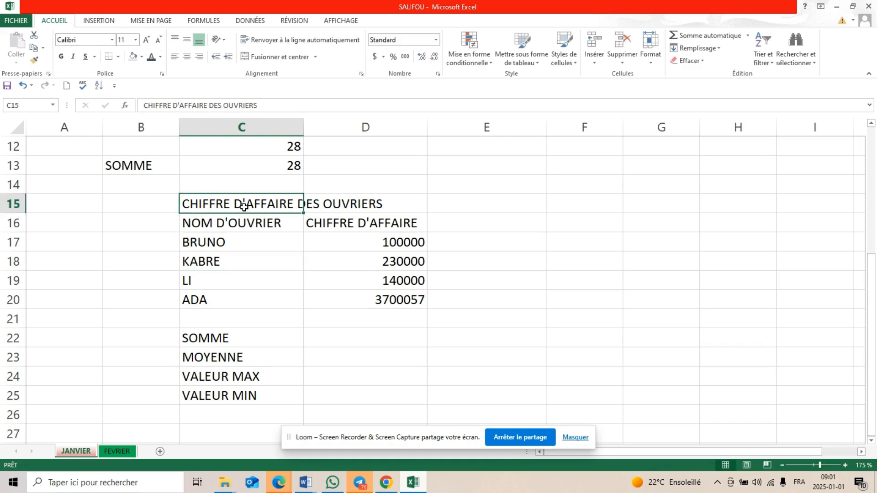
left_click_drag(245, 207, 359, 203)
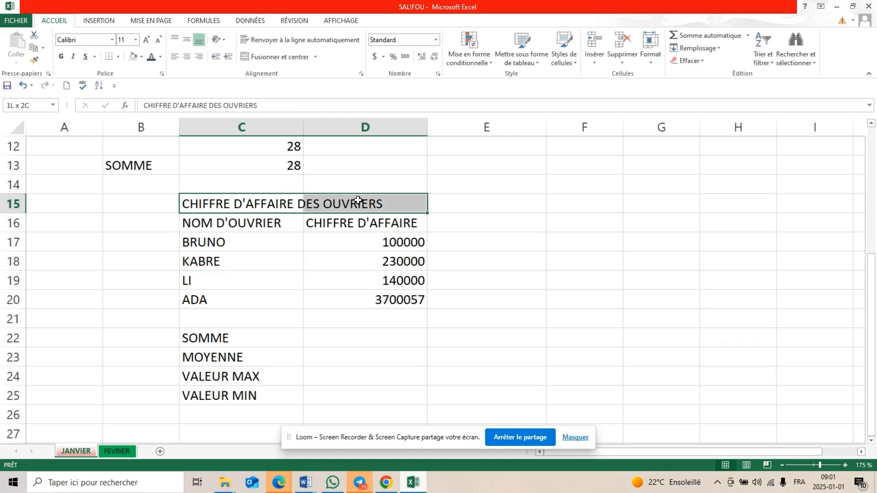
left_click(260, 57)
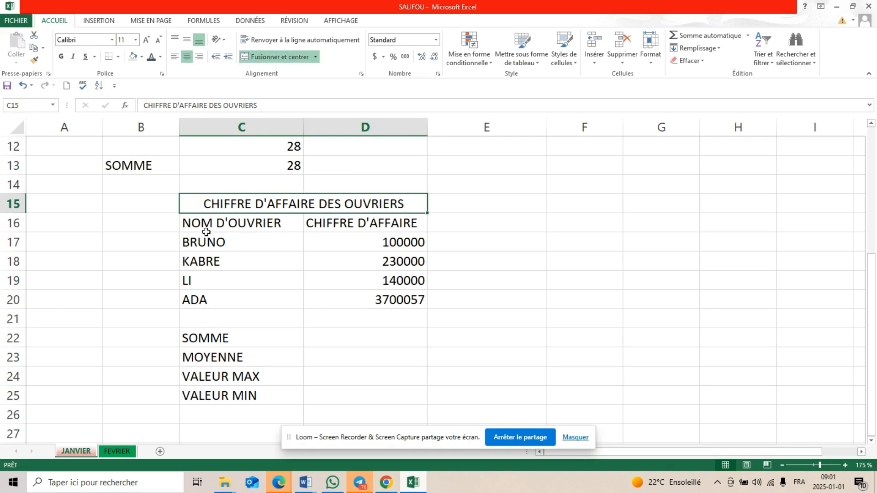
scroll(257, 286, "down", 1)
scroll(256, 286, "up", 1)
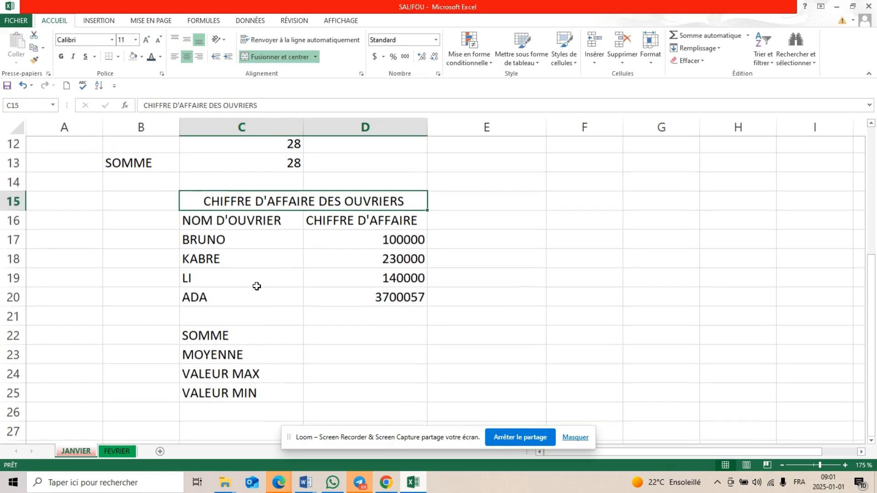
left_click(278, 313)
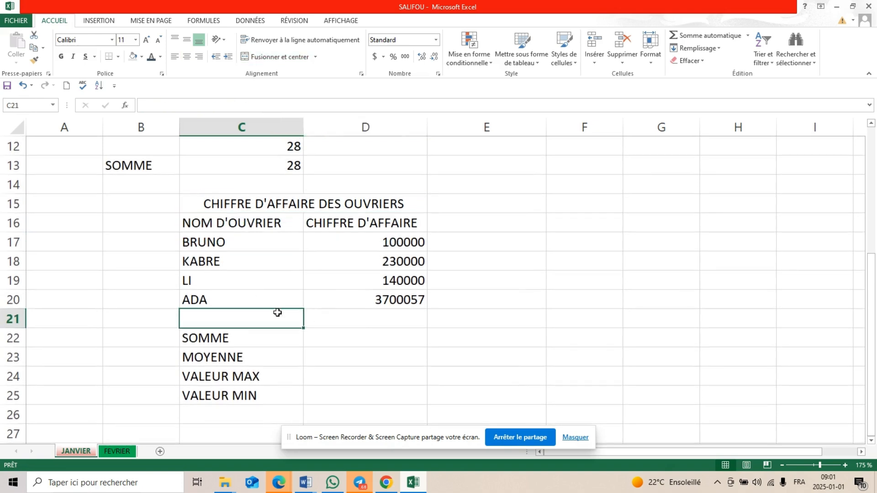
Fill the merged title cell in row 15 with the medium blue theme colour
left_click(207, 203)
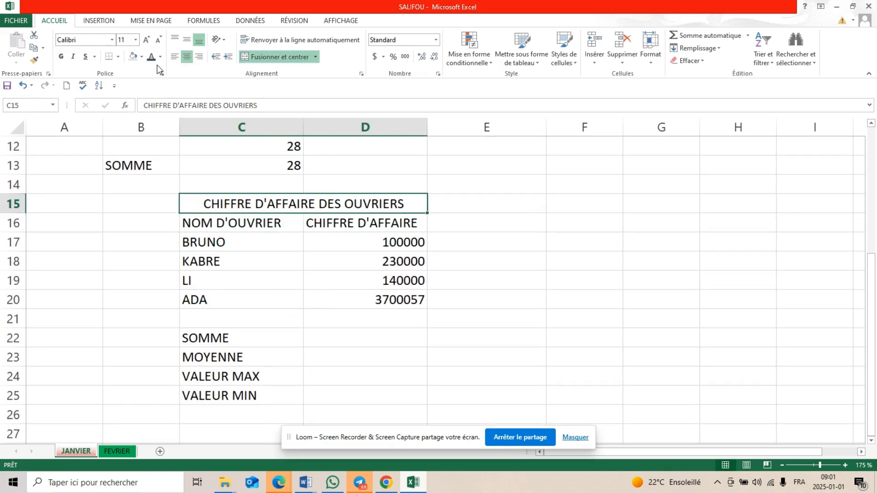
left_click(142, 57)
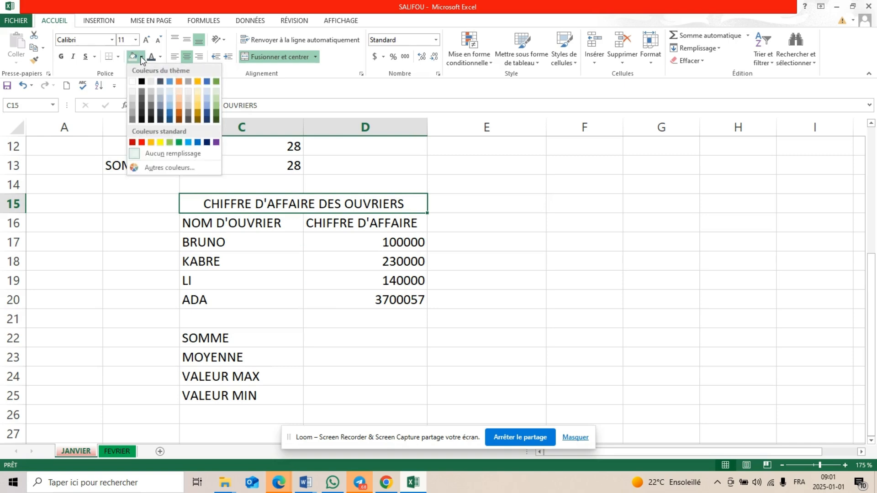
left_click(170, 82)
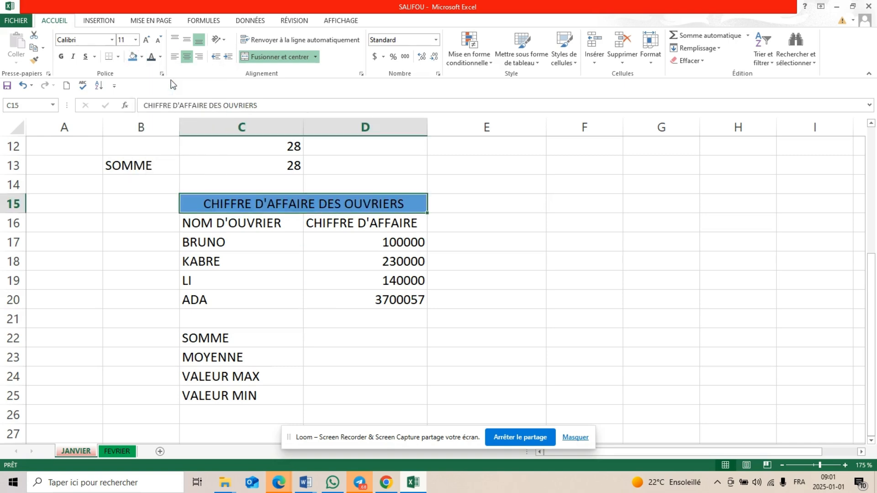
Format the header cells C16:D16 in bold with the Bahnschrift font
left_click(192, 218)
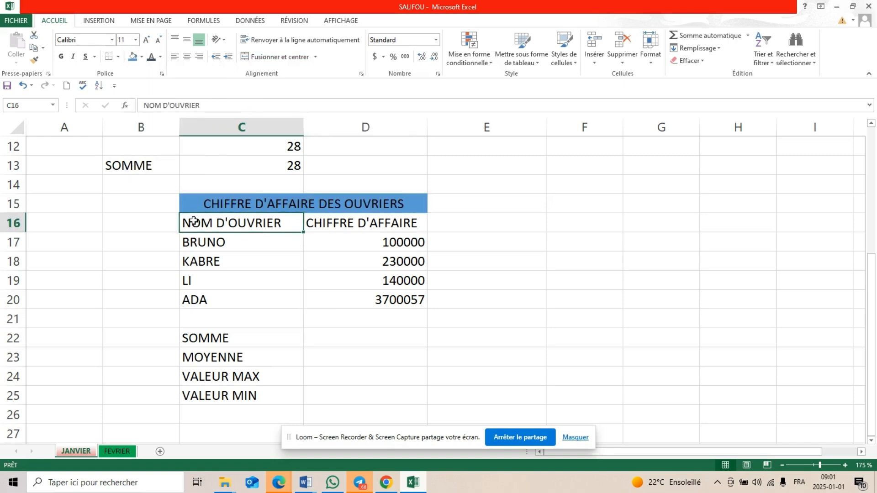
left_click_drag(192, 218, 335, 223)
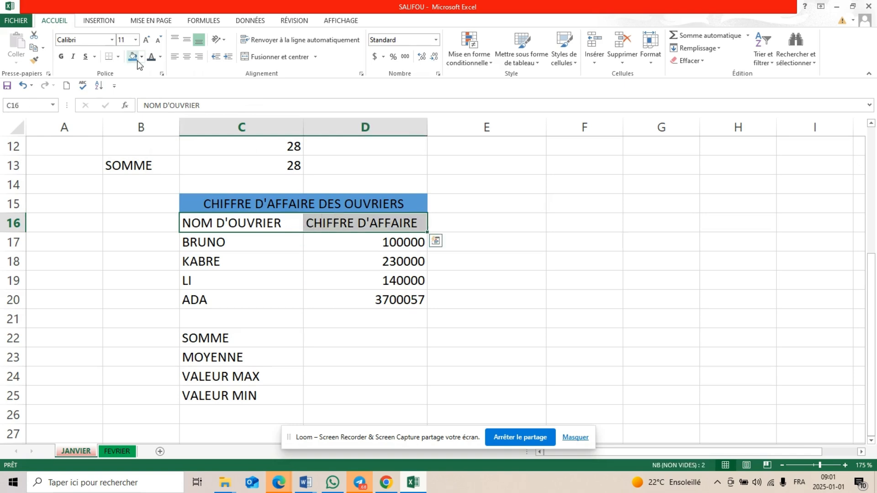
left_click(62, 58)
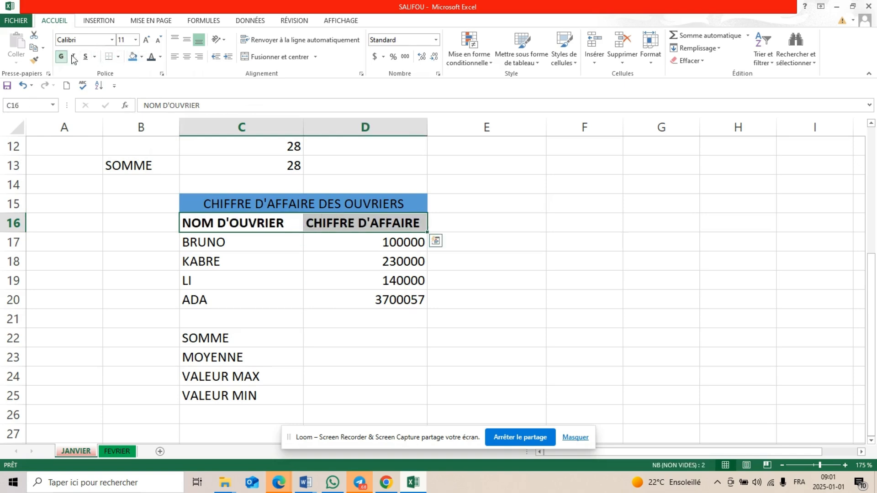
left_click(112, 40)
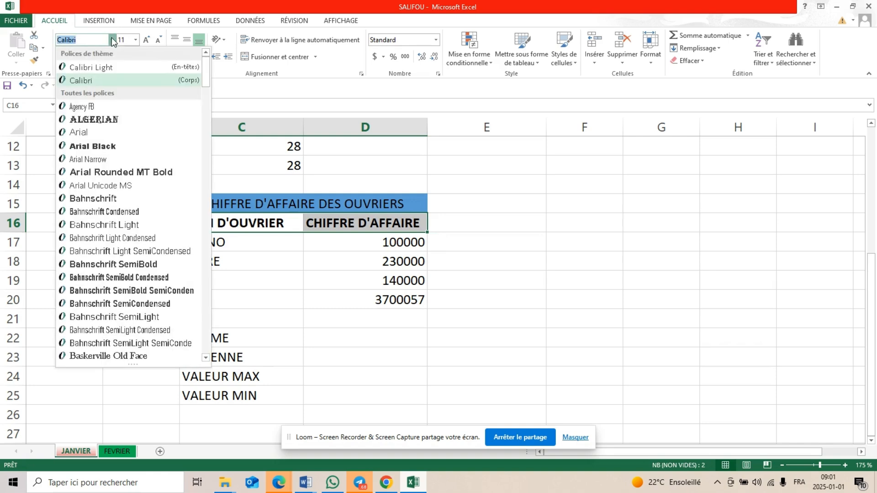
left_click(102, 198)
Change the font of the worker names and turnover figures in C17:D20 to Bahnschrift
left_click_drag(213, 236, 389, 301)
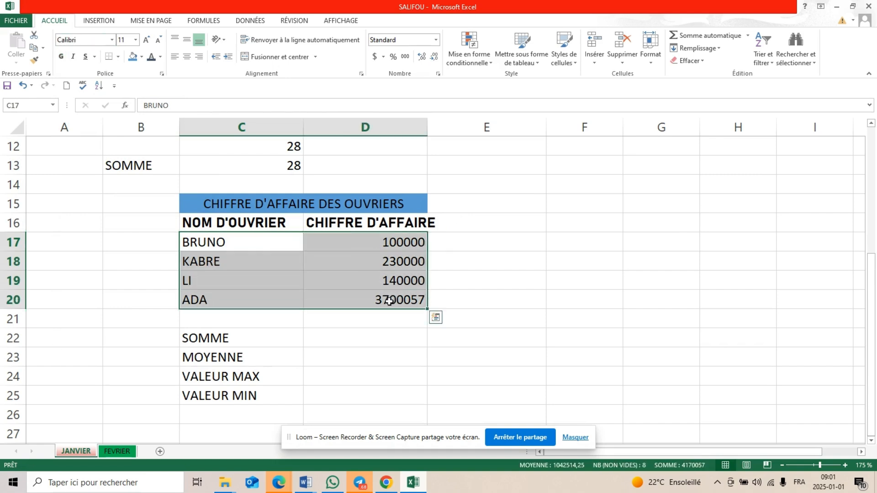
left_click(111, 39)
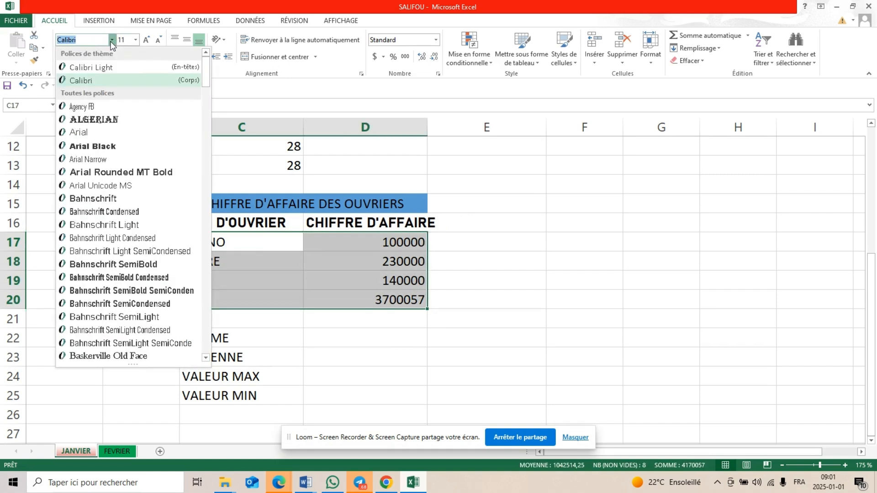
left_click(108, 198)
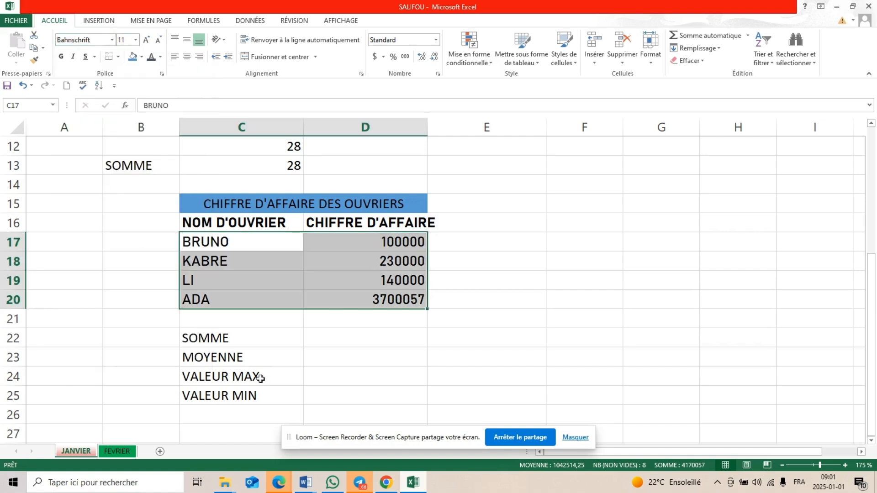
Format the calculation labels in C22:C25 in bold with the Bahnschrift font
left_click(185, 330)
left_click_drag(185, 330, 210, 393)
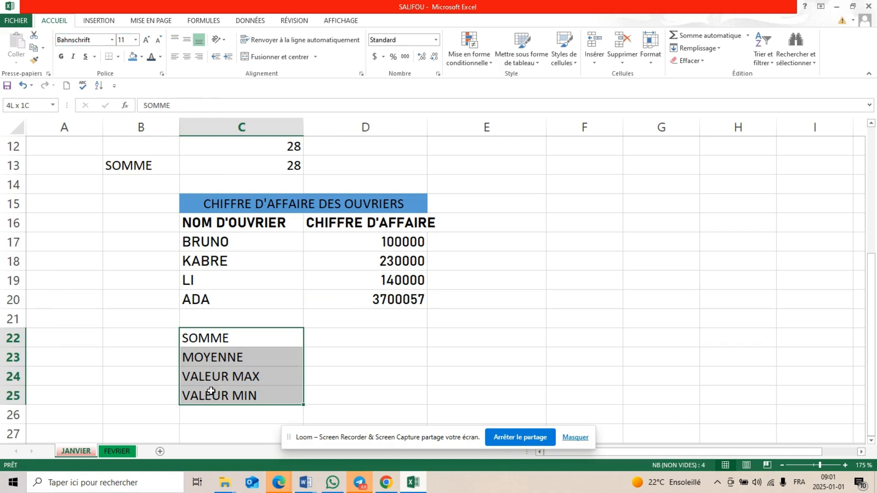
left_click(113, 40)
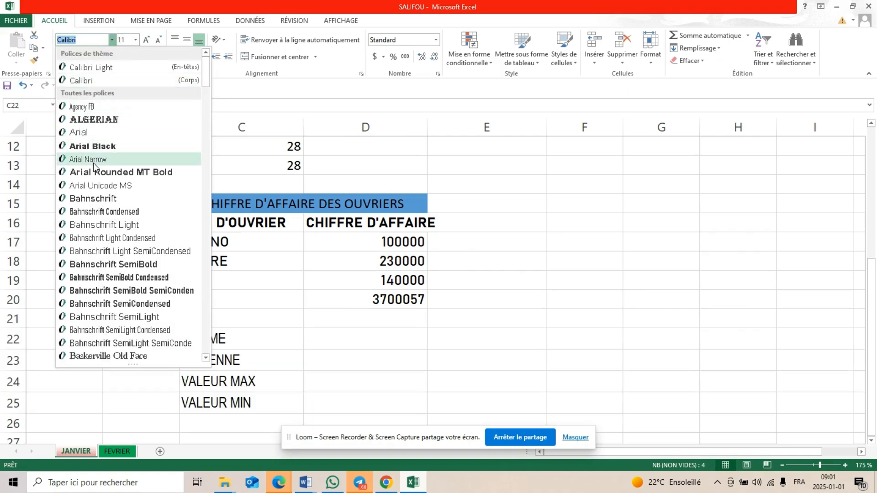
left_click(95, 197)
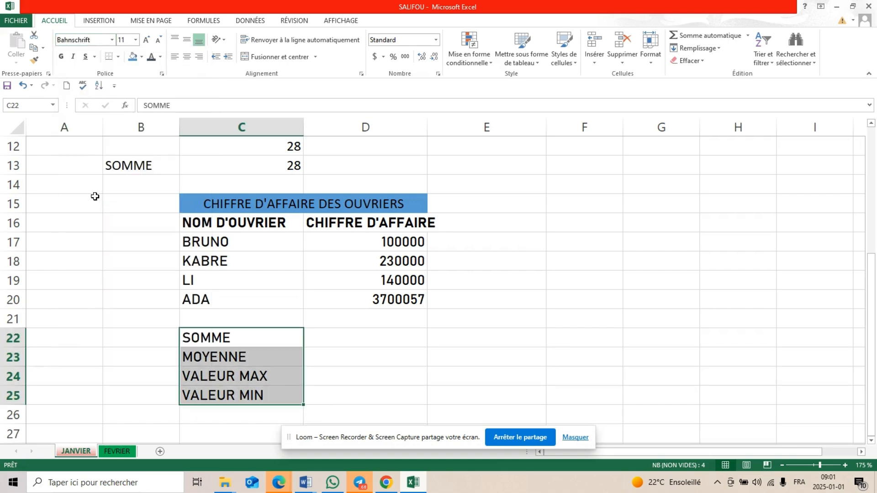
left_click(61, 57)
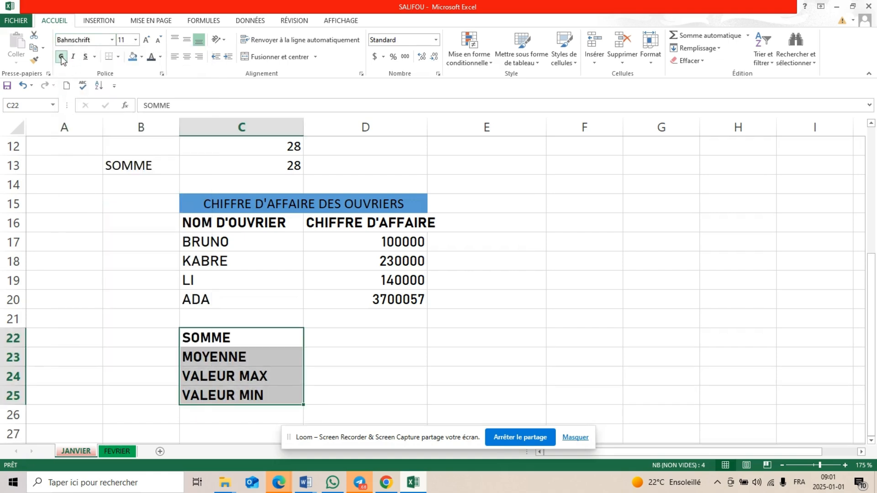
Select cell D22 beside the SOMME label for the turnover total
left_click(364, 339)
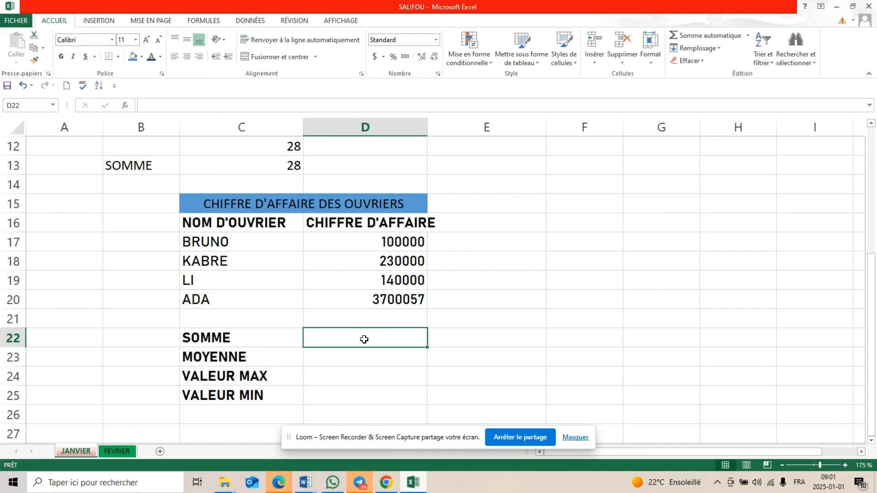
scroll(364, 339, "down", 1)
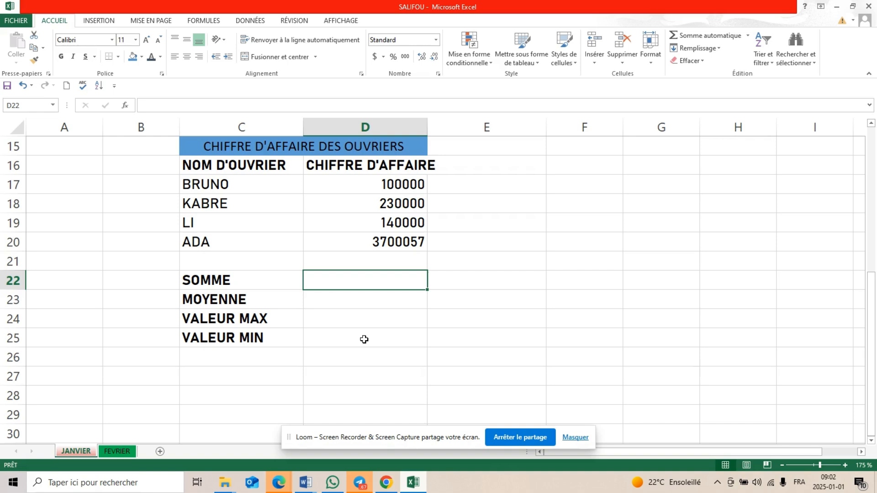
Enter the formula =SOMME(D17:D20) in cell D22 to total the workers' turnover
left_click(364, 339)
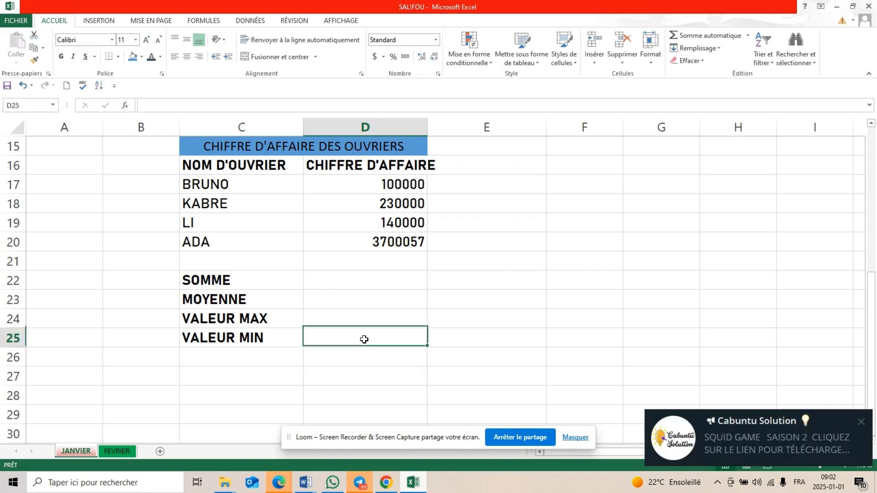
left_click(358, 286)
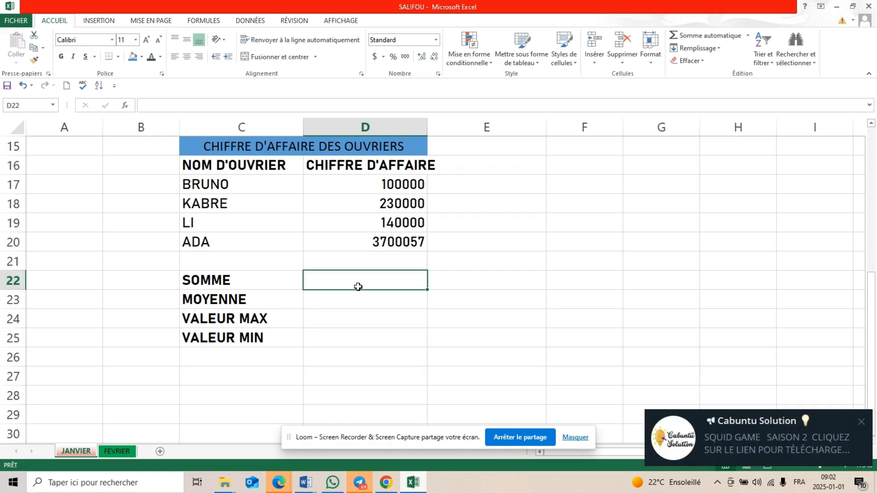
type("=SOMME(")
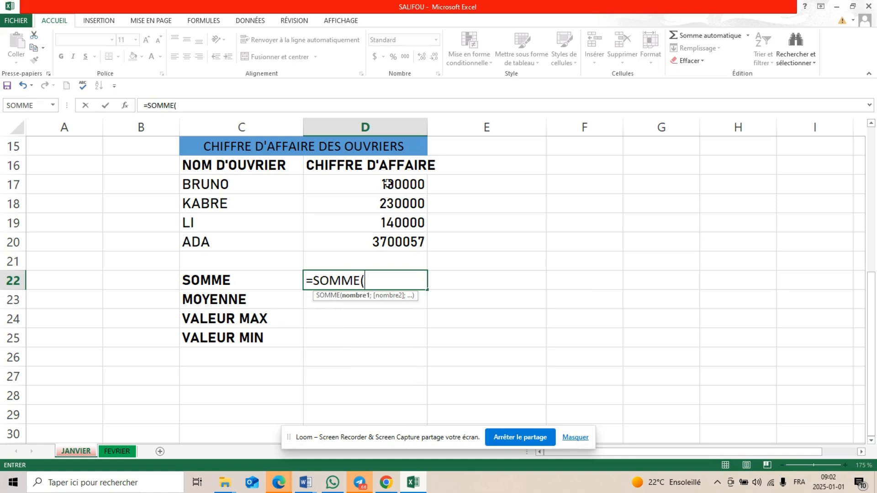
left_click_drag(388, 183, 388, 241)
type(")")
key("Return")
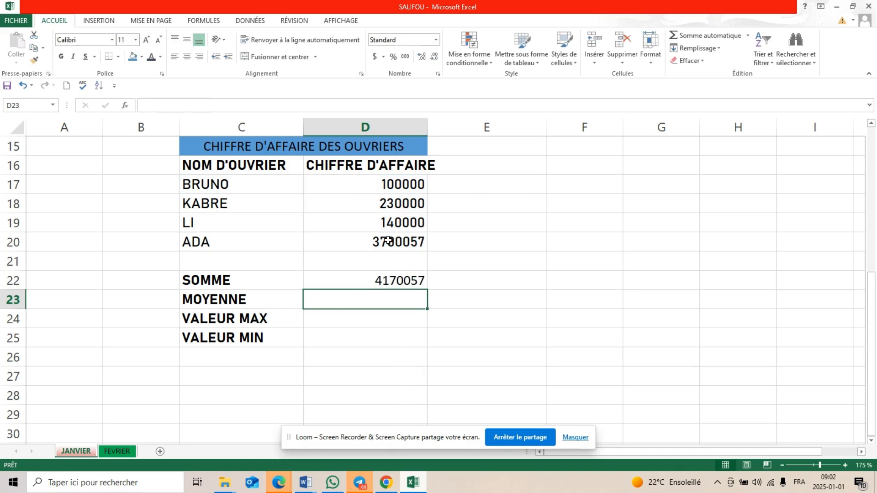
left_click(397, 285)
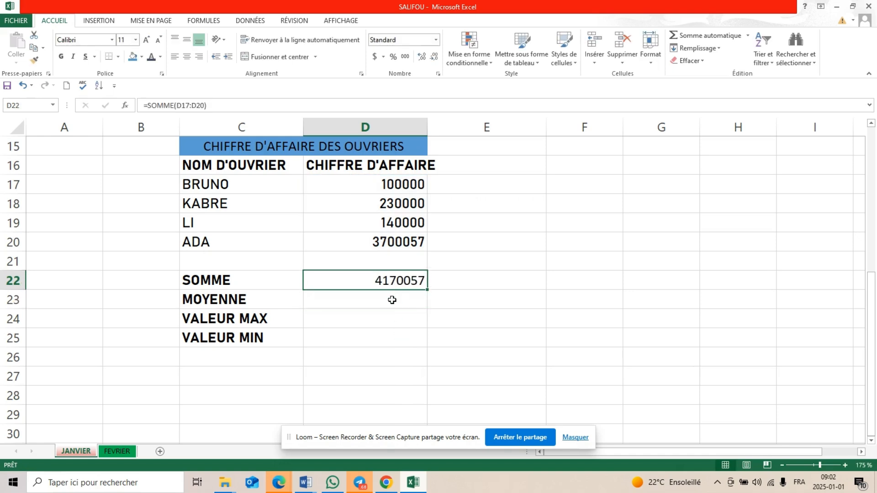
Enter the formula =MOYENNE(D17:D20) in cell D23 to average the turnover figures
left_click(391, 300)
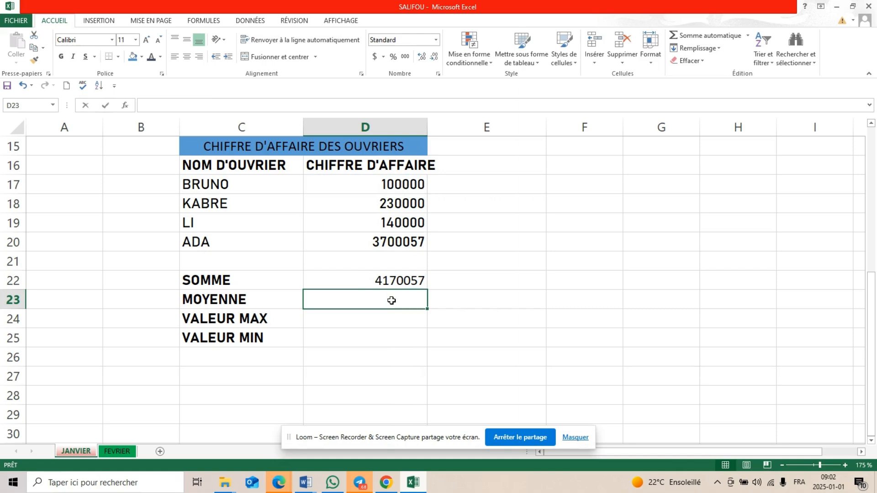
type("=MOY")
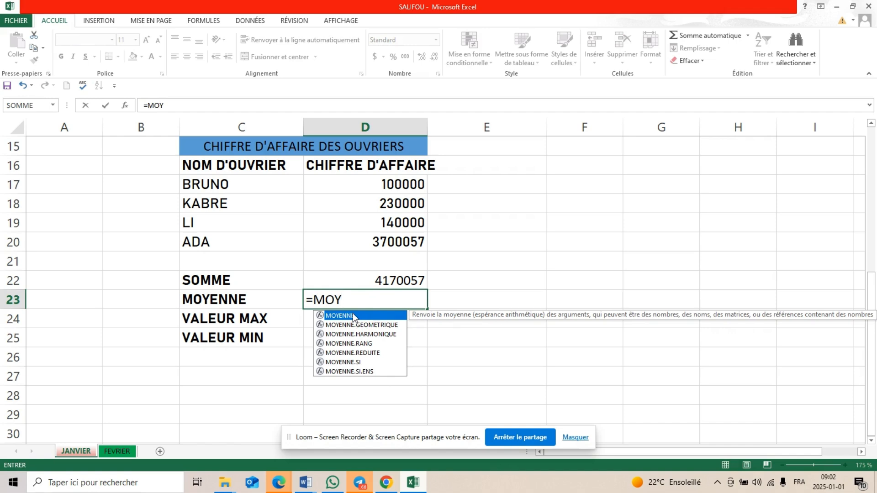
double_click(353, 316)
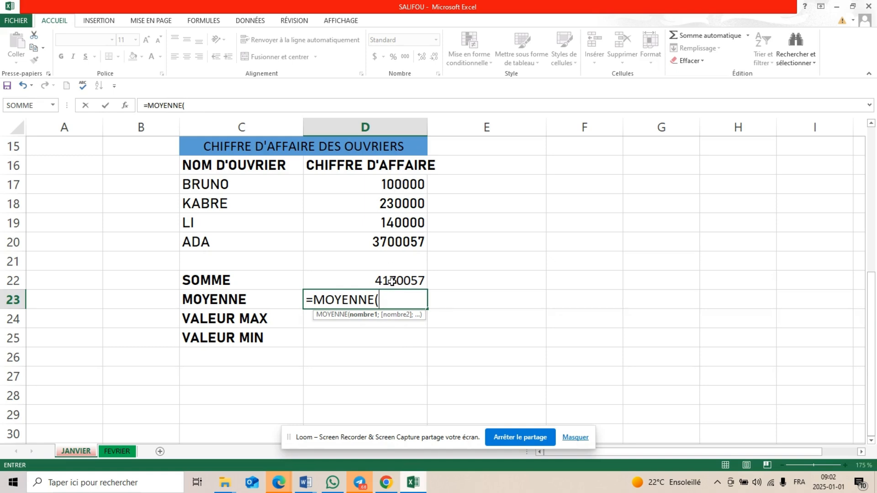
left_click_drag(406, 184, 402, 237)
type(")")
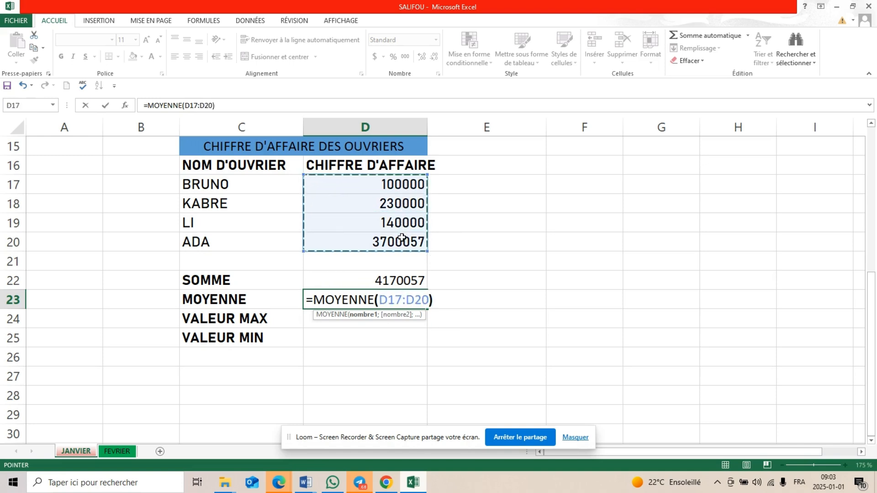
key("Return")
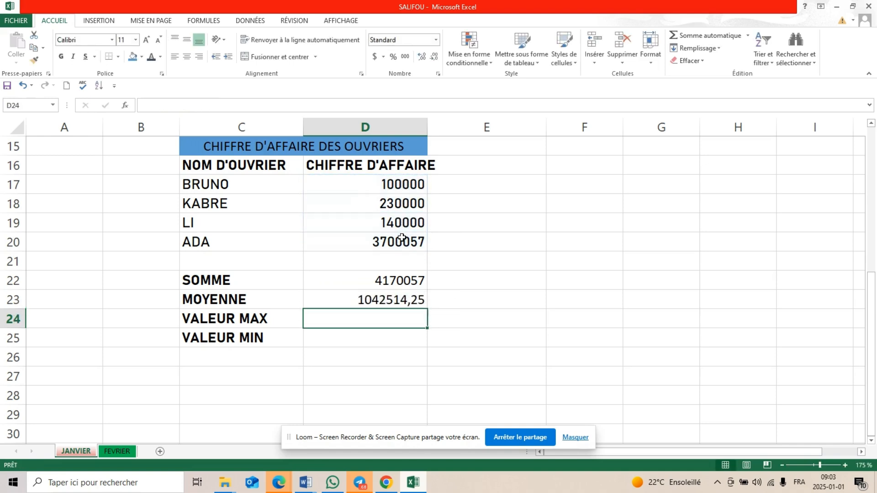
left_click(397, 296)
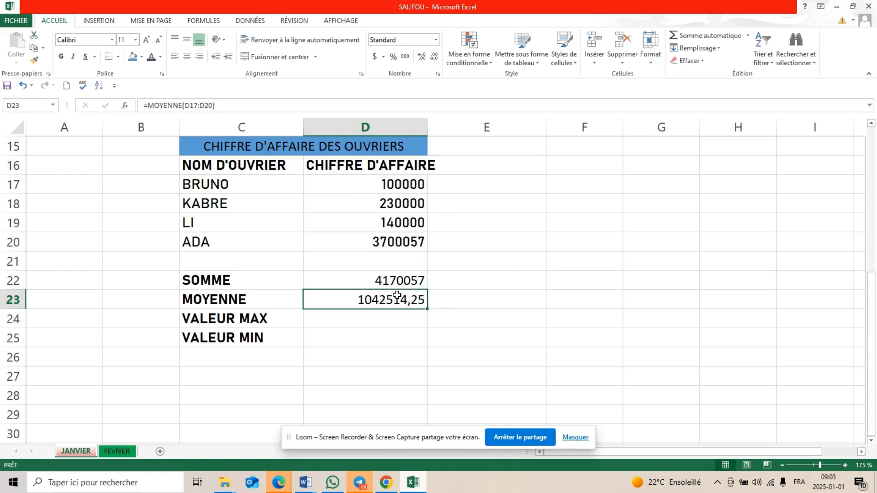
Enter the formula =MAX(D17:D20) in cell D24 beside the VALEUR MAX label
left_click(356, 321)
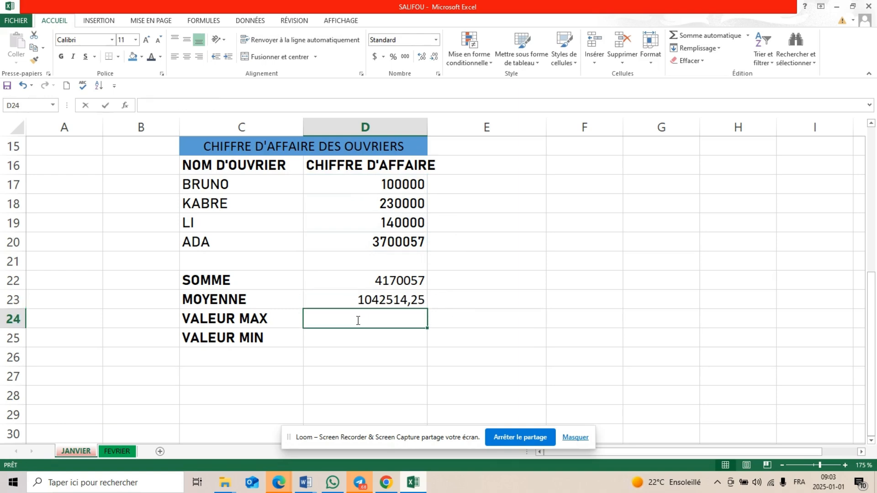
type("=M")
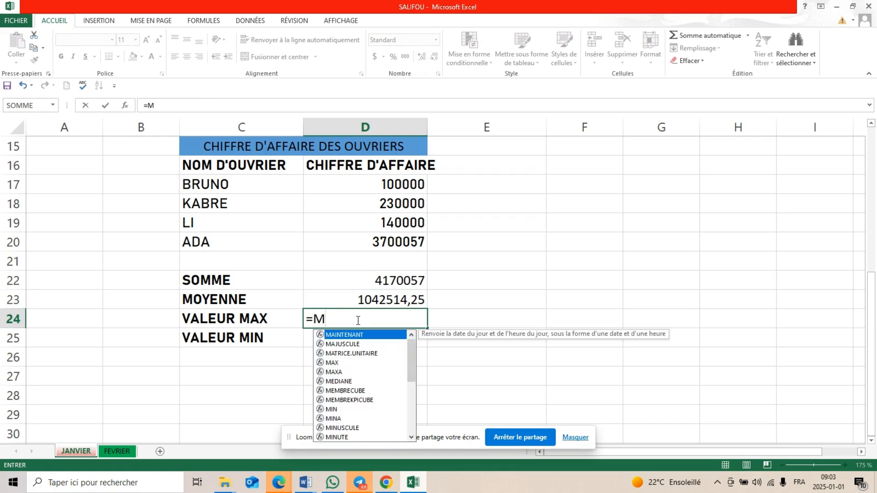
type("A")
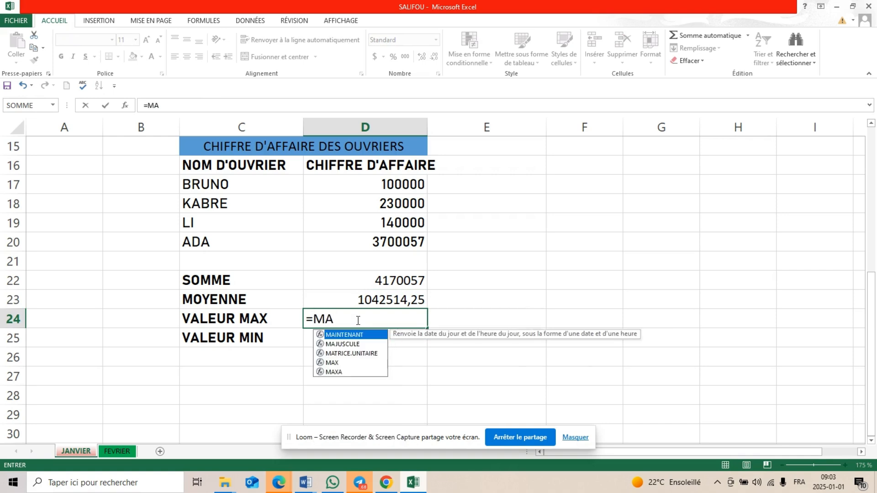
double_click(332, 362)
left_click_drag(392, 185, 387, 238)
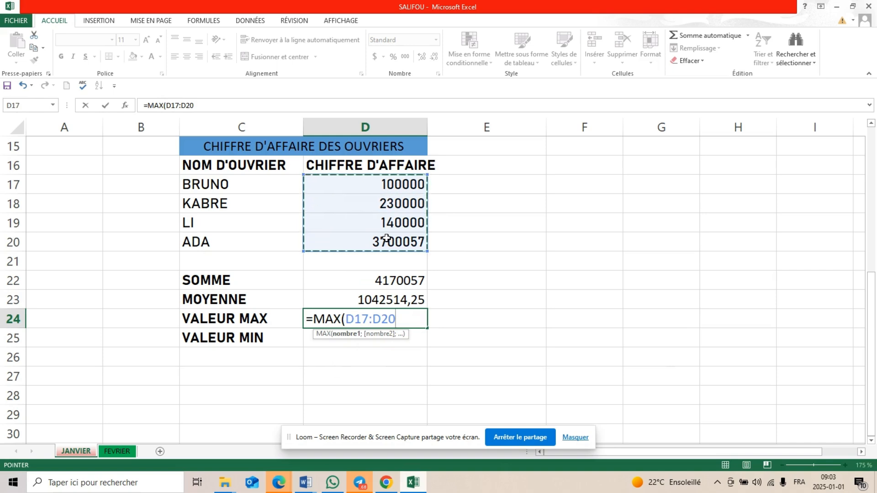
type(")")
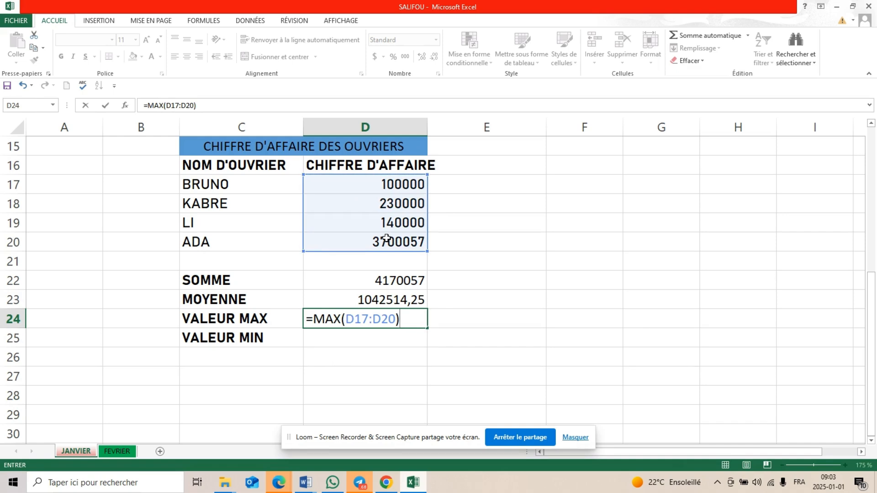
key("Return")
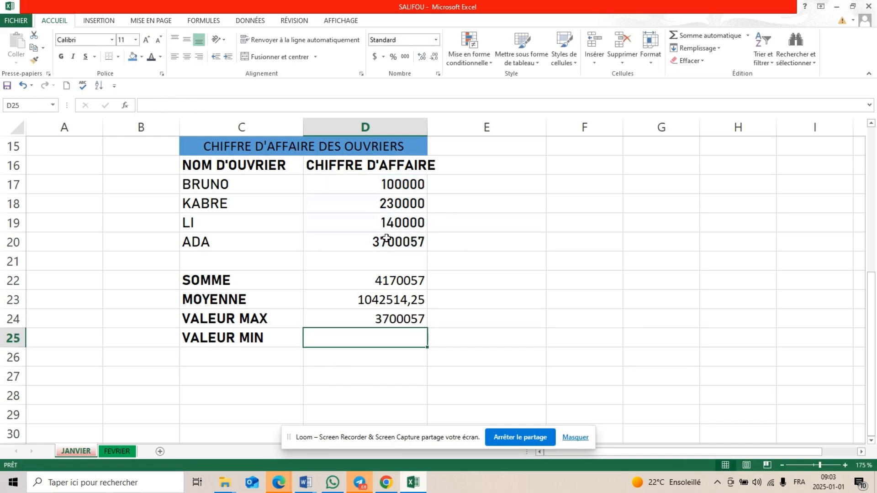
left_click(391, 317)
Enter the formula =MIN(D17:D20) in cell D25 beside the VALEUR MIN label
left_click(380, 338)
type("=MIN")
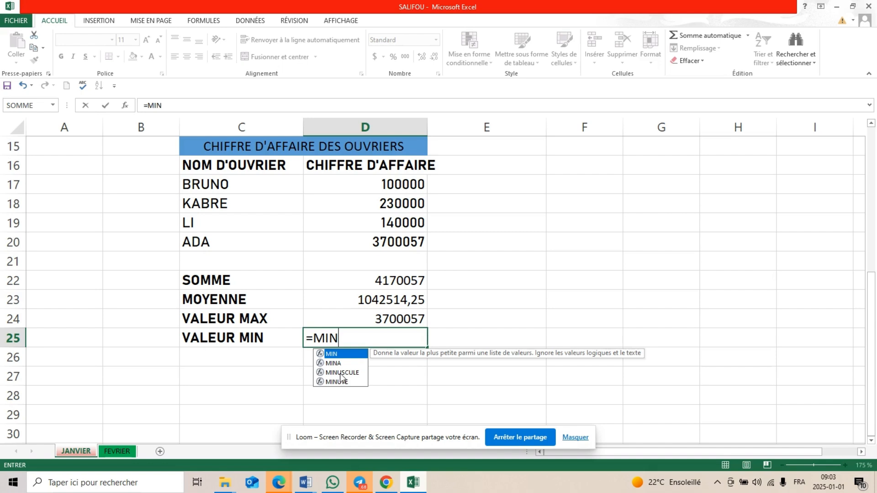
type("(")
left_click(404, 185)
left_click_drag(404, 185, 405, 237)
key("Return")
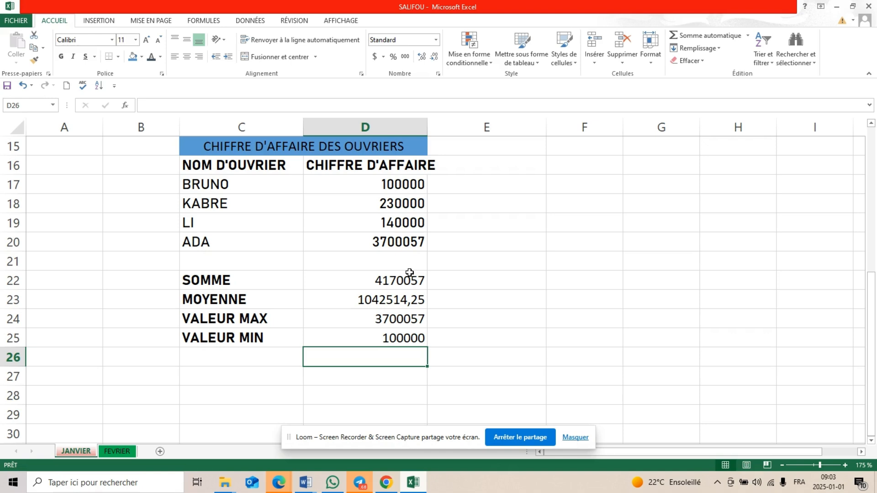
Set the first worker's turnover in D17 to 2000000 and widen column D to fit the CHIFFRE D'AFFAIRE header
left_click(387, 181)
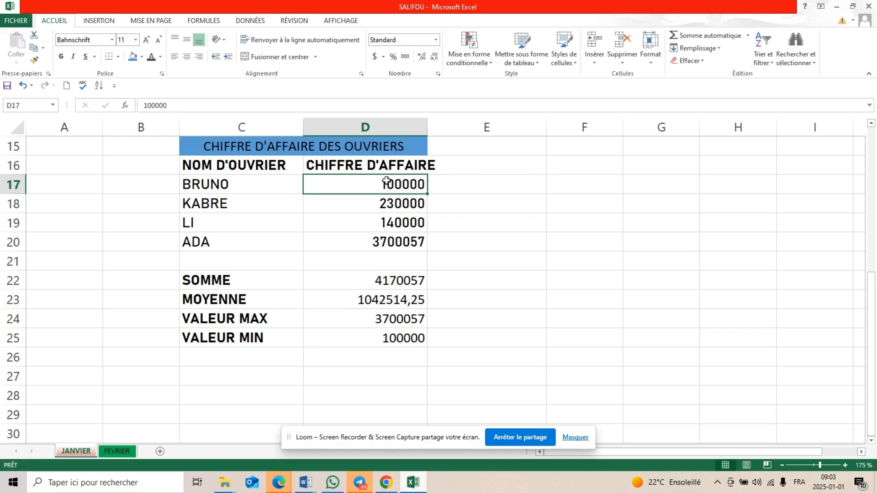
type("2000000")
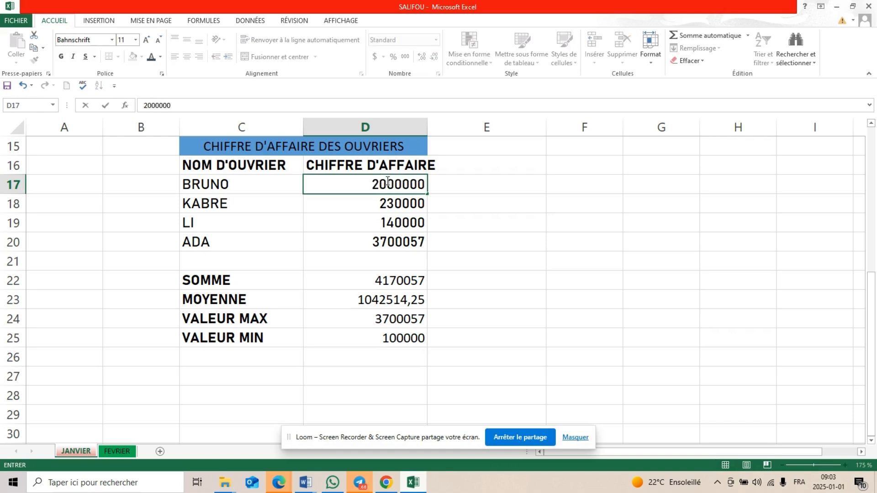
left_click(466, 280)
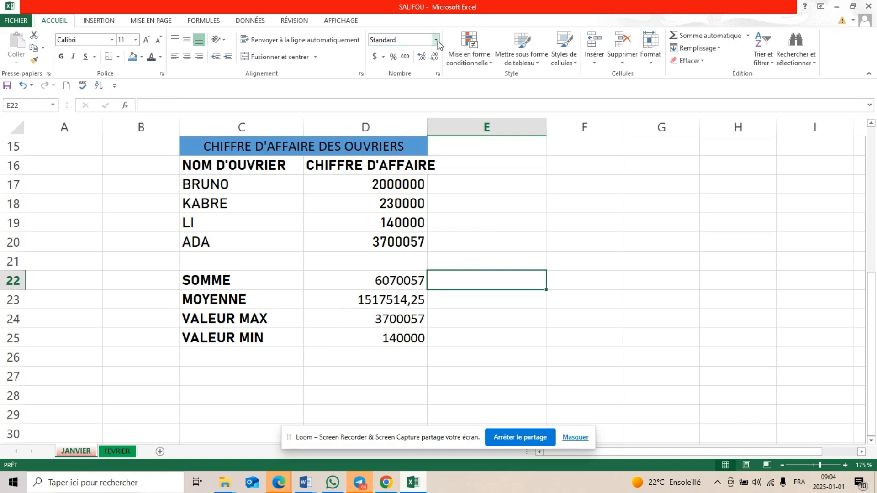
left_click_drag(427, 127, 440, 127)
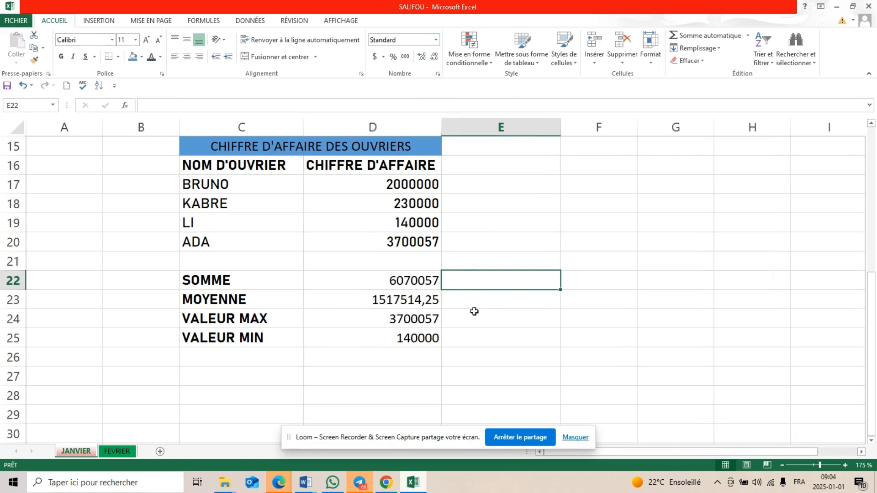
Apply the $ Français (Canada) accounting format to the turnover figures in D17:D20
left_click(414, 359)
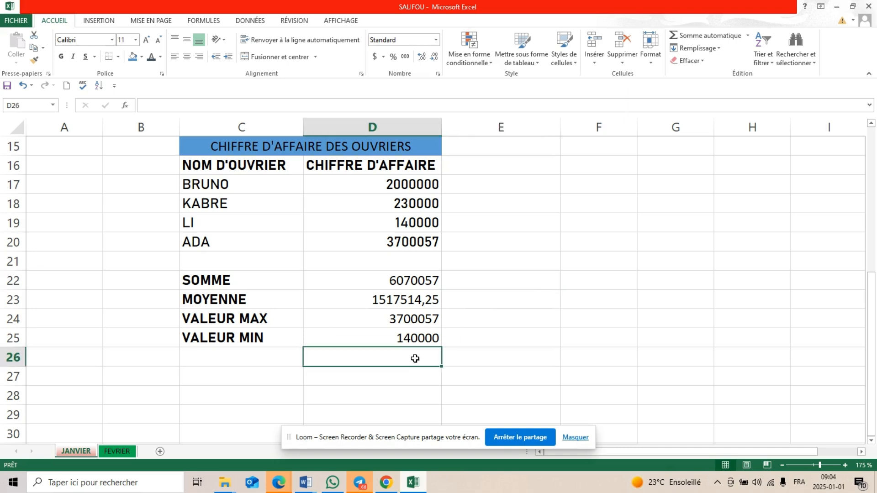
left_click(406, 187)
left_click_drag(406, 196, 406, 240)
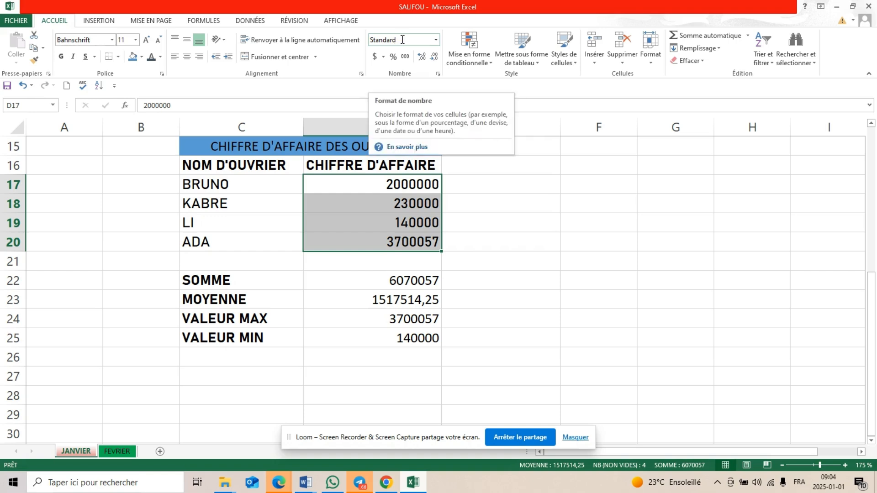
left_click(384, 57)
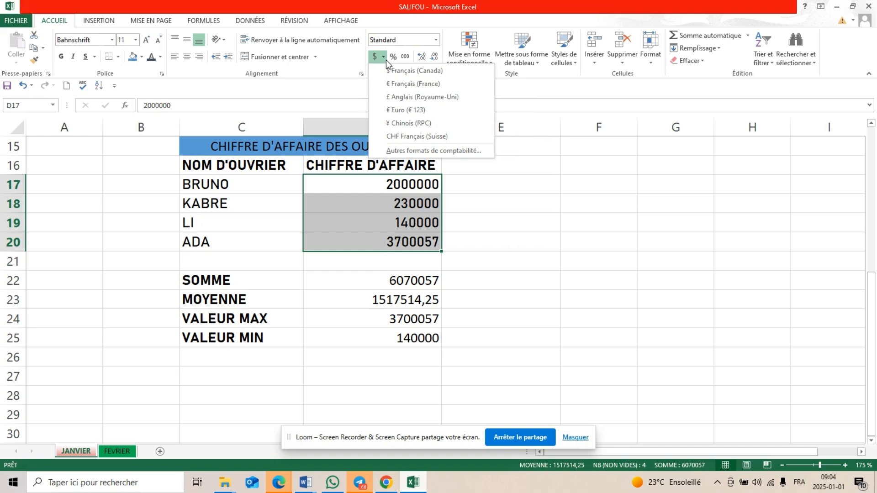
left_click(396, 70)
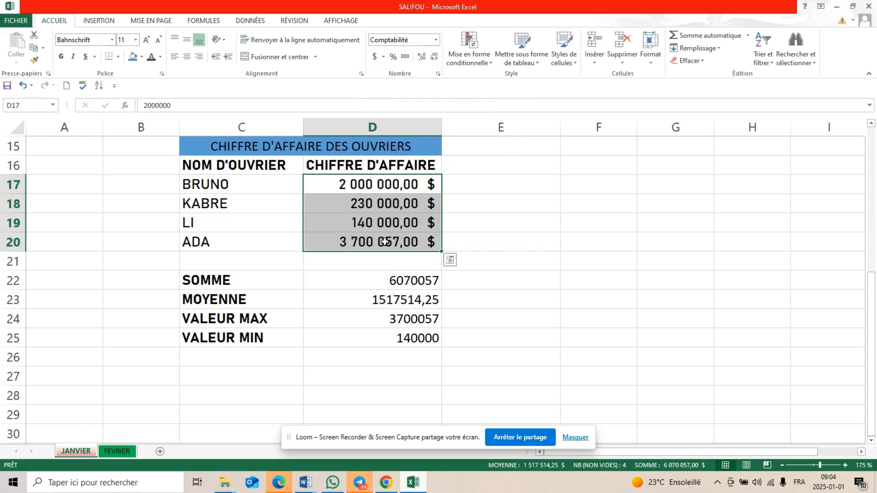
Apply the $ Français (Canada) accounting format to the calculated results in D22:D25
left_click_drag(391, 283, 396, 331)
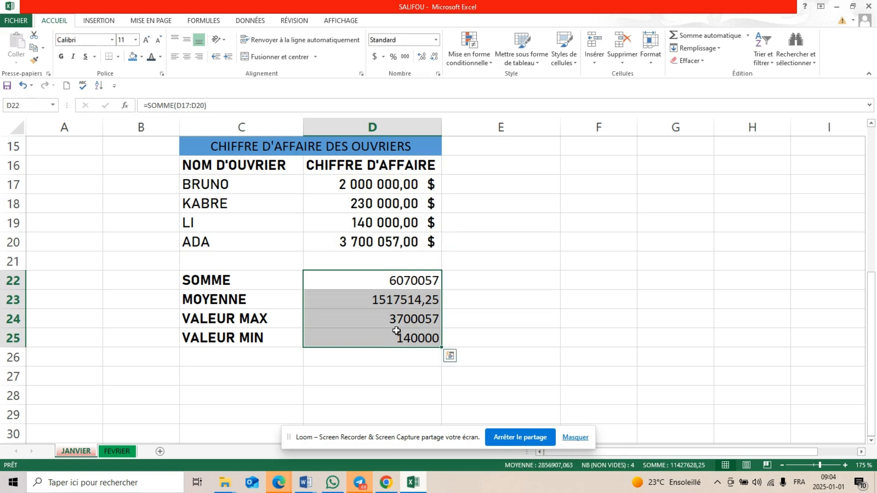
left_click(384, 57)
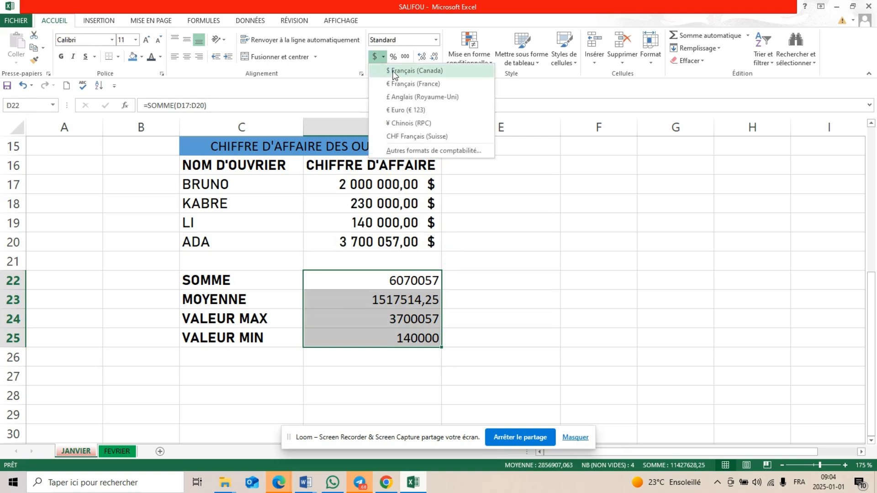
left_click(394, 71)
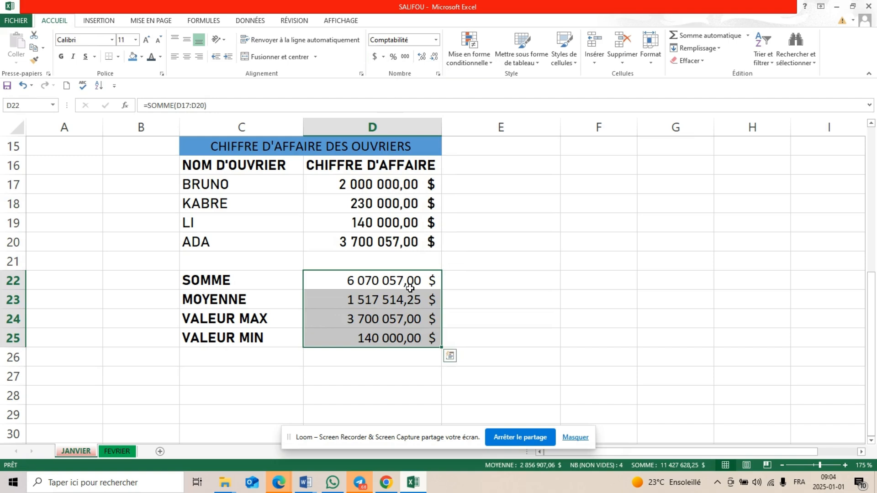
left_click(383, 56)
left_click(393, 72)
left_click(459, 280)
Choose CFA Français (Côte d'Ivoire) as the accounting currency symbol for the amounts in D17:D25
left_click_drag(380, 180, 389, 333)
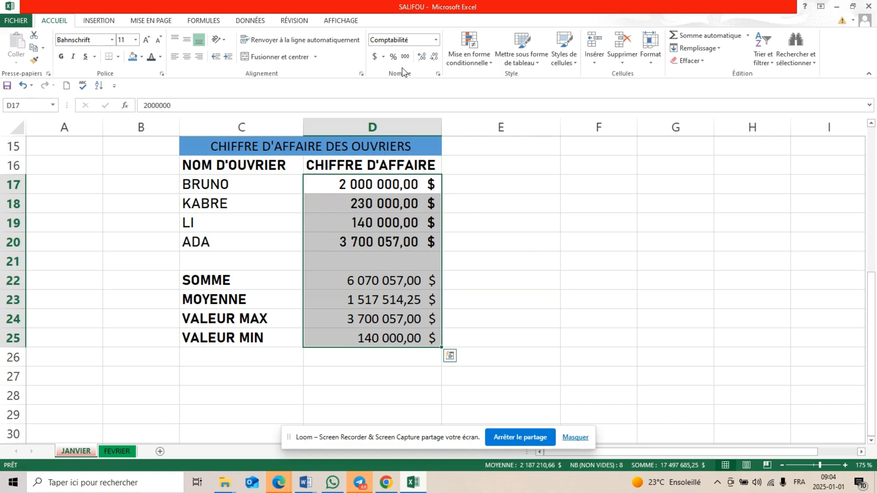
left_click(436, 40)
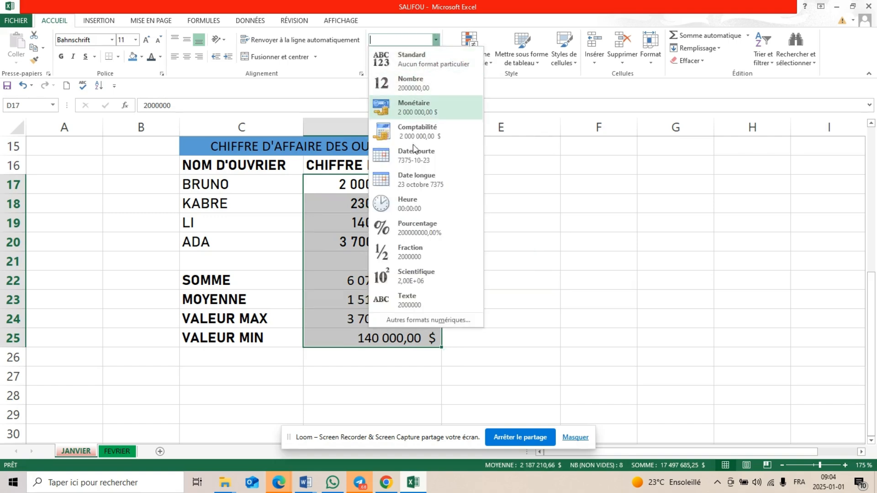
left_click(415, 131)
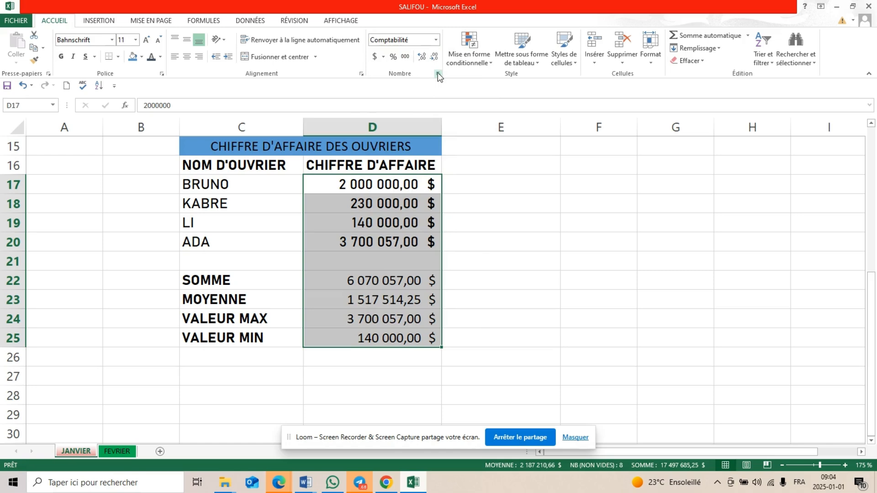
left_click(437, 74)
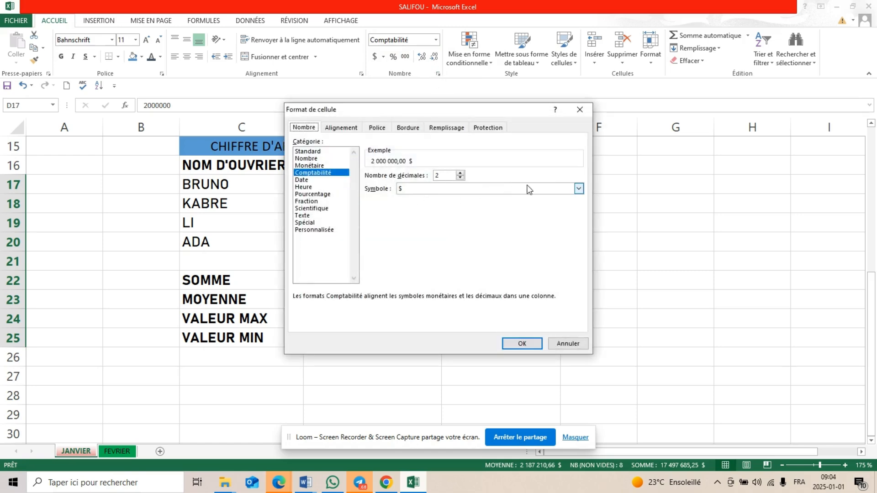
left_click(583, 190)
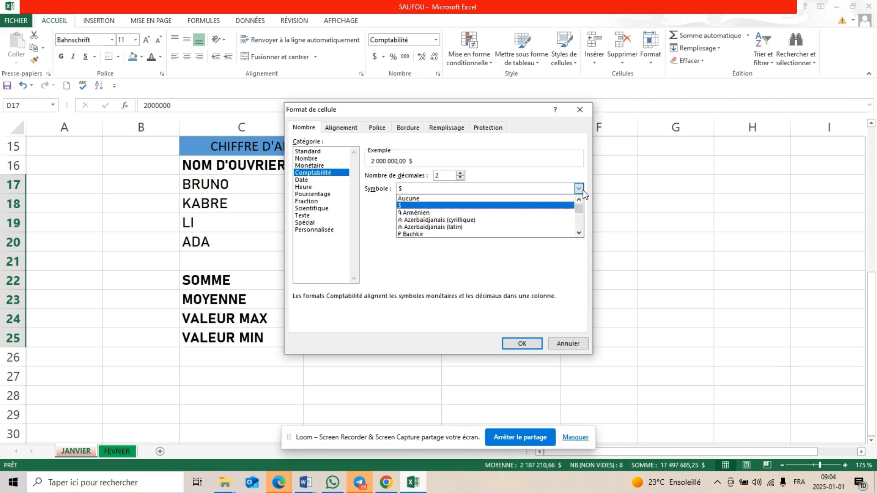
scroll(521, 226, "down", 5)
scroll(522, 225, "down", 10)
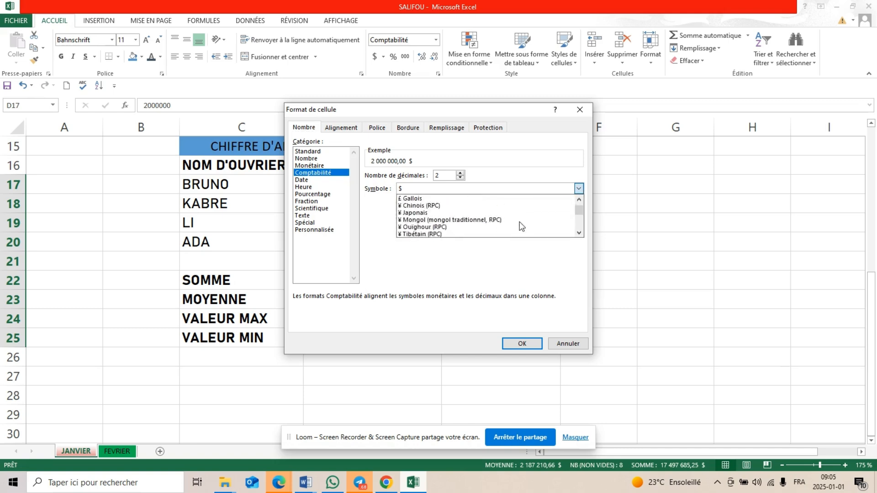
scroll(521, 225, "down", 10)
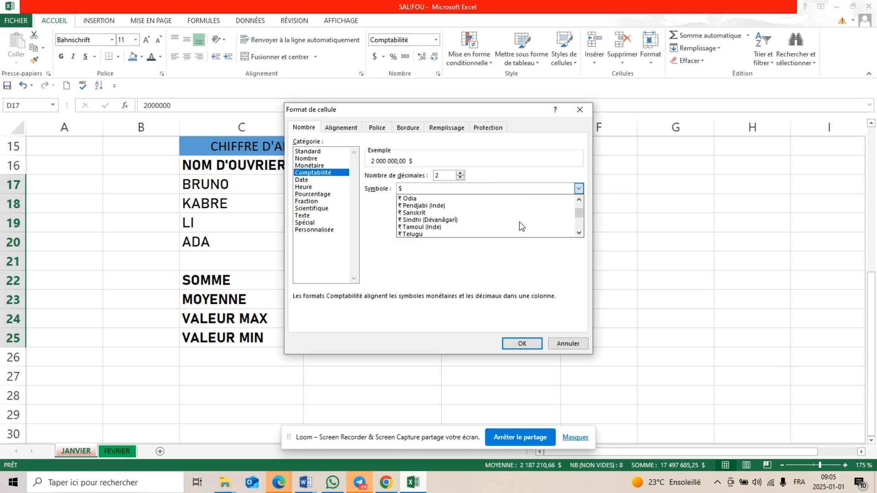
scroll(521, 226, "up", 2)
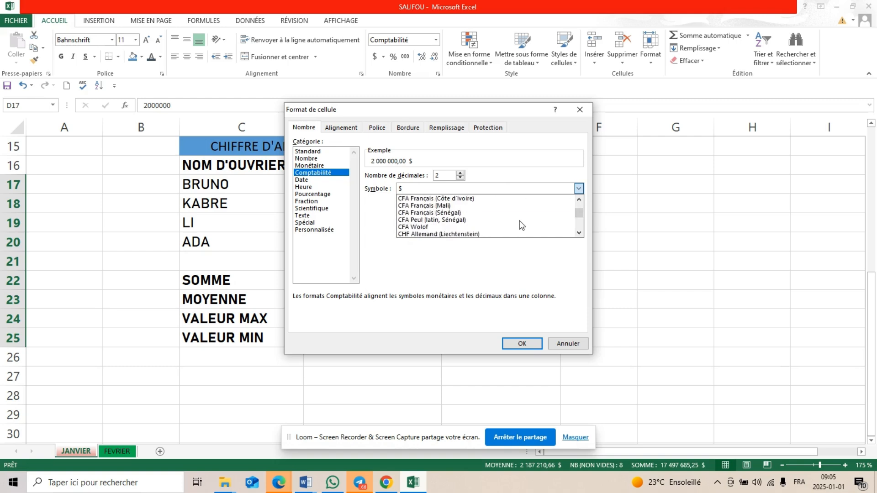
left_click(460, 200)
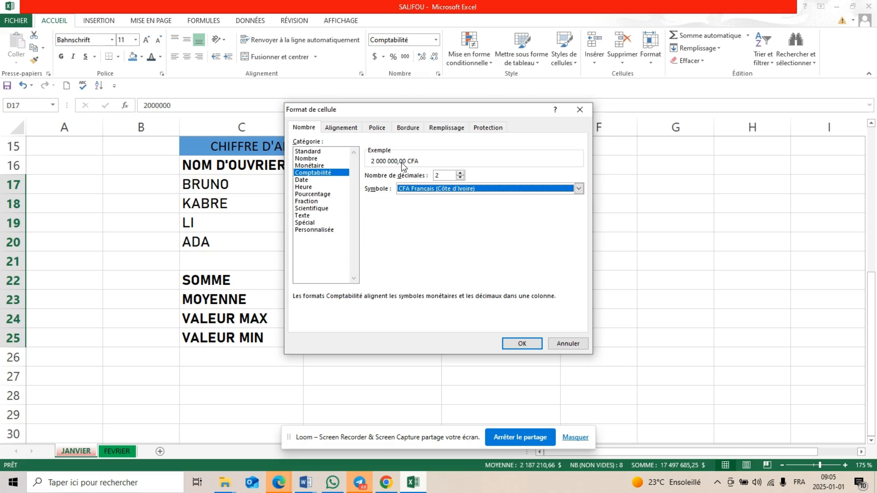
Set the number of decimals to 0 and apply the accounting format to D17:D25
left_click(460, 173)
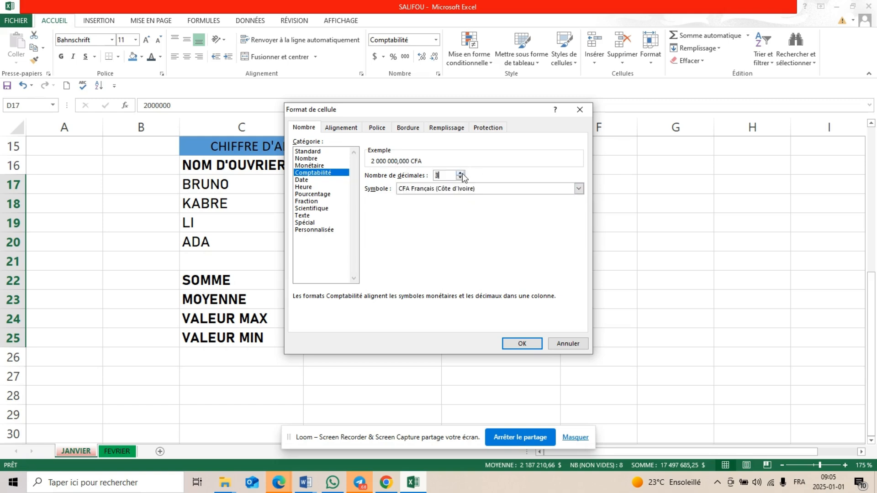
left_click(460, 178)
left_click(460, 178)
left_click(460, 177)
left_click(512, 343)
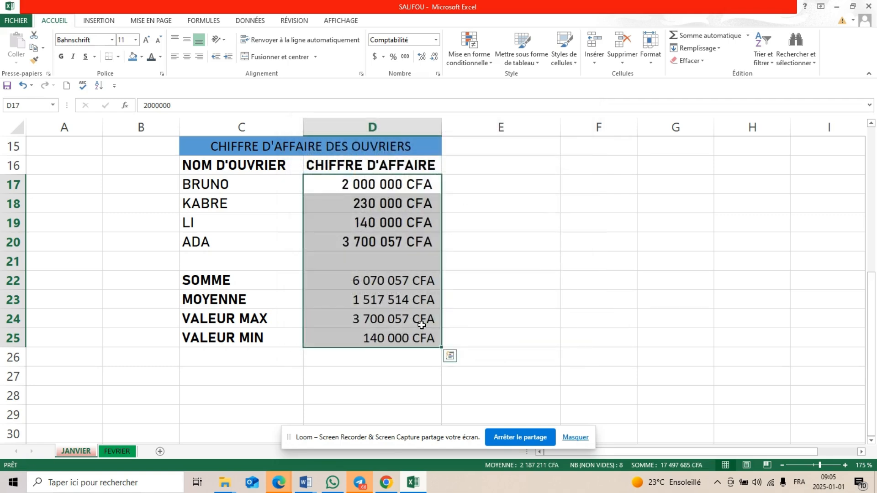
left_click_drag(361, 279, 338, 294)
left_click(338, 294)
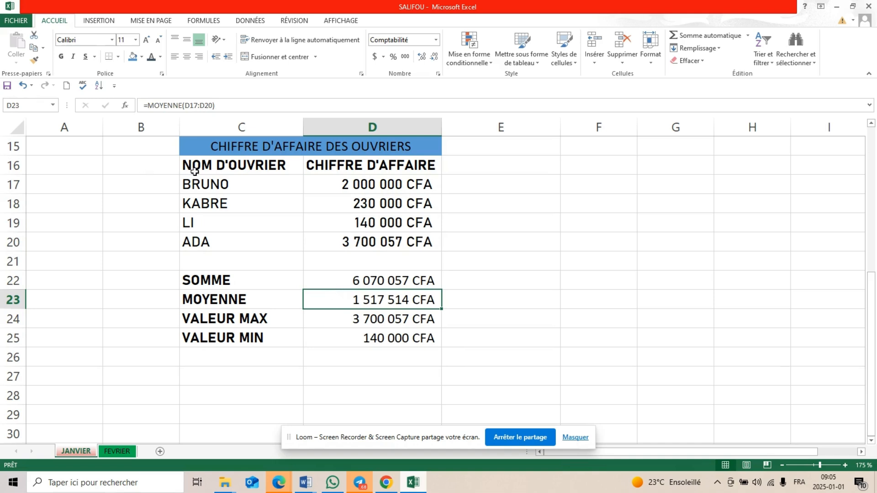
left_click_drag(198, 169, 393, 244)
double_click(247, 165)
left_click_drag(247, 165, 253, 221)
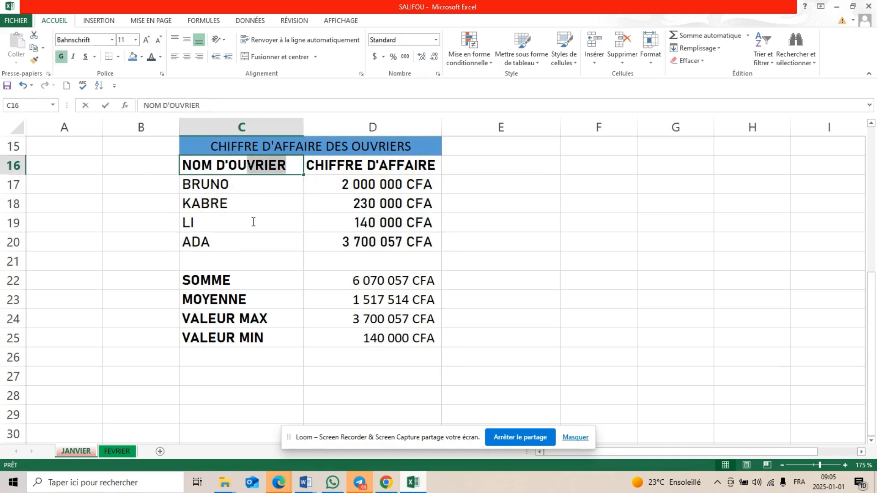
left_click(169, 187)
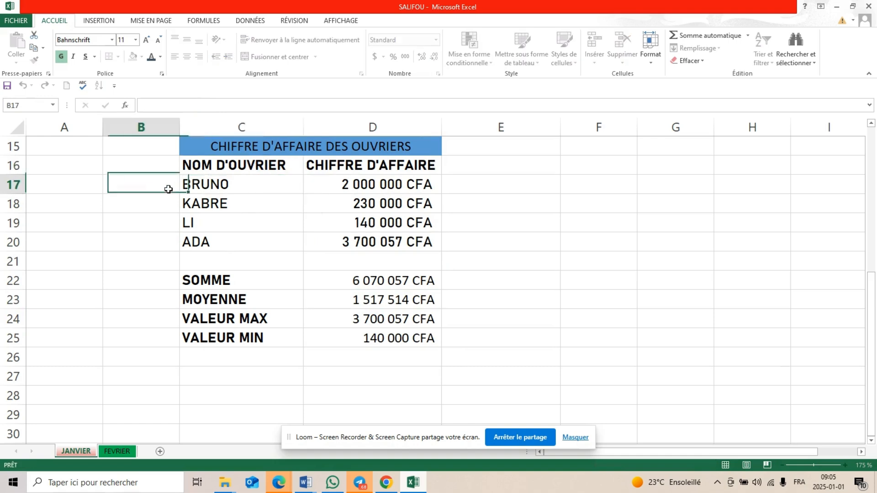
Add a thick outside border around the worker name column in C16:C20, including its header
left_click(213, 156)
left_click_drag(213, 162, 217, 242)
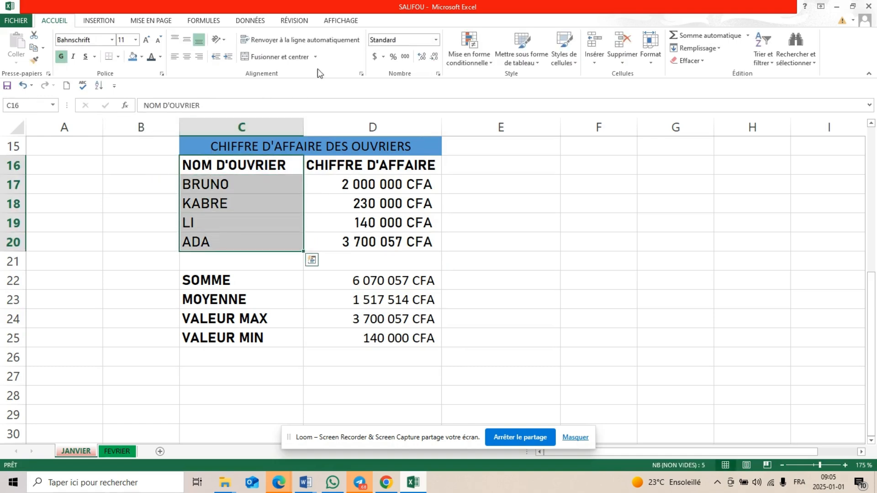
left_click(117, 57)
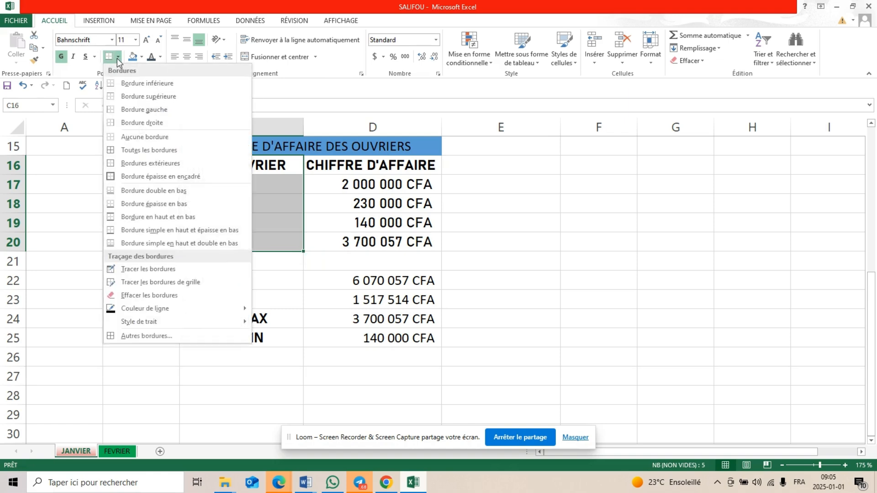
left_click(142, 177)
Add a thick outside border around the turnover column in D16:D20, including its header
left_click(310, 192)
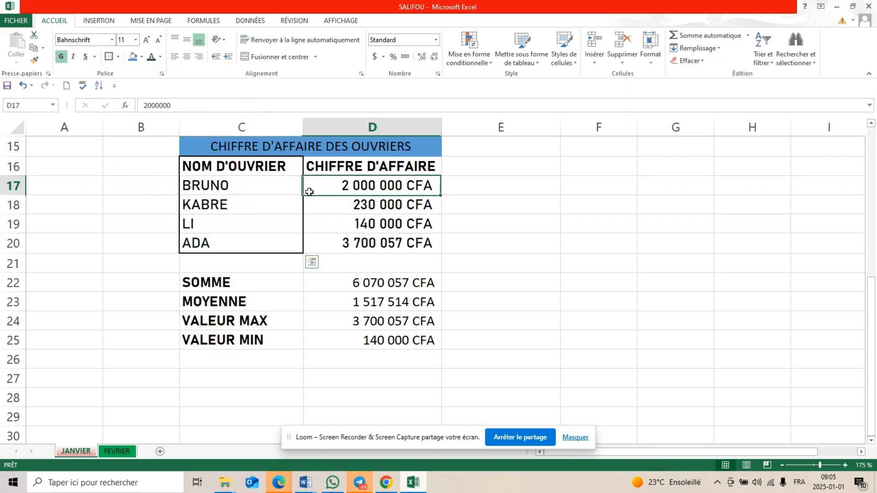
left_click(320, 173)
left_click_drag(320, 172, 339, 252)
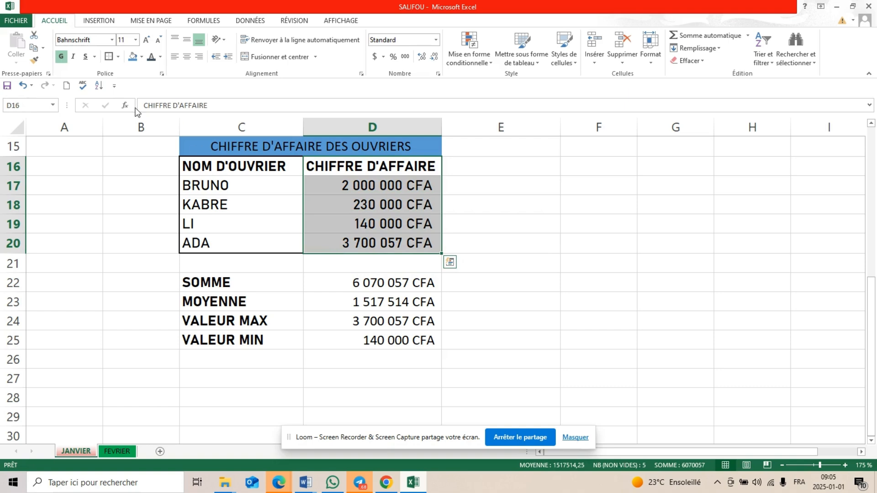
left_click(108, 57)
Add thick outside borders around the summary labels in C22:C25 and around the results in D22:D25
left_click_drag(207, 283, 286, 352)
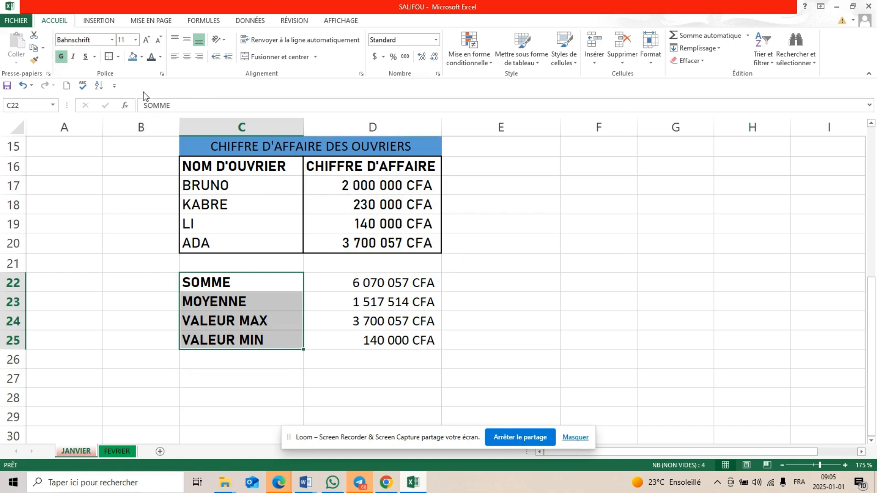
left_click(109, 56)
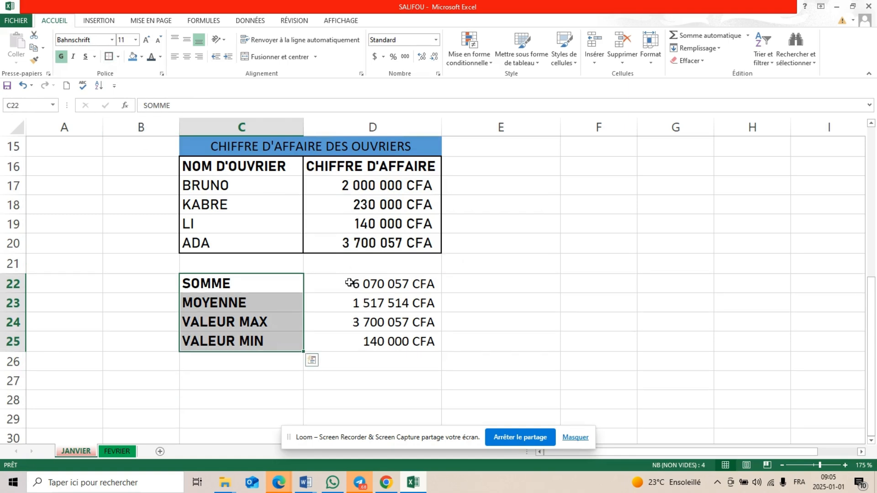
left_click_drag(349, 284, 368, 337)
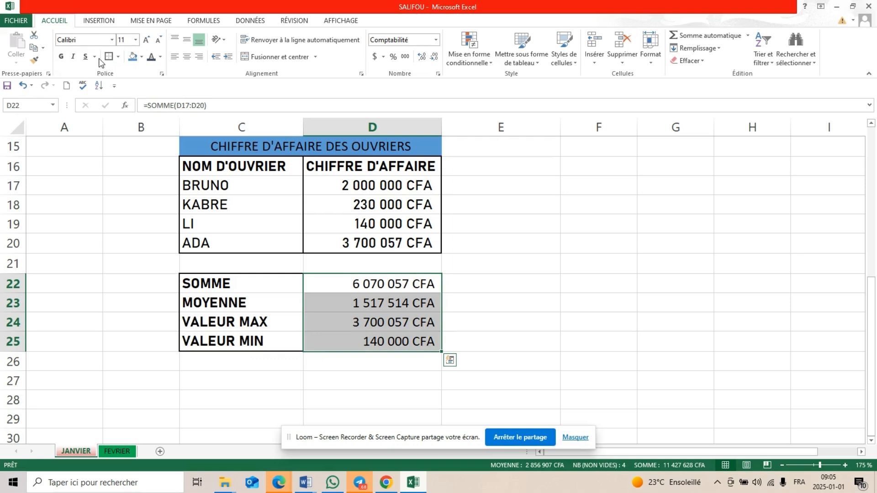
Fill the results in D22:D25 and the turnover column in D16:D20 with the light gray theme colour
left_click(142, 57)
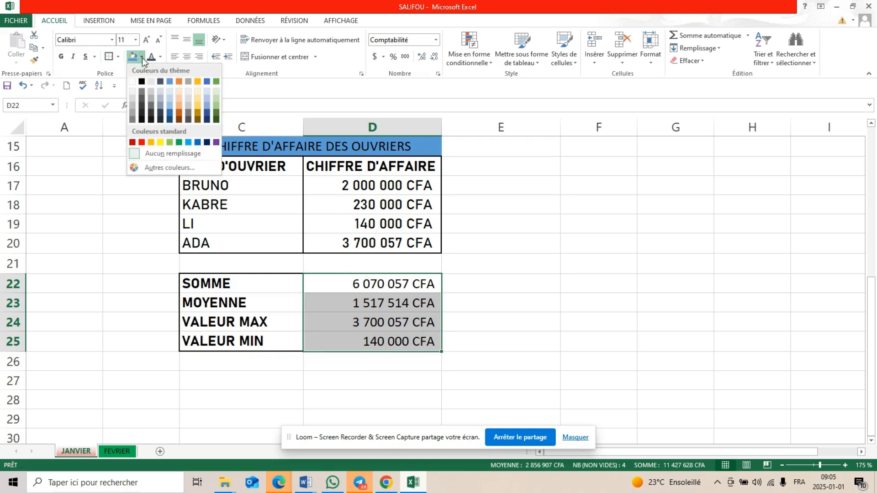
left_click(150, 82)
left_click_drag(329, 169, 344, 242)
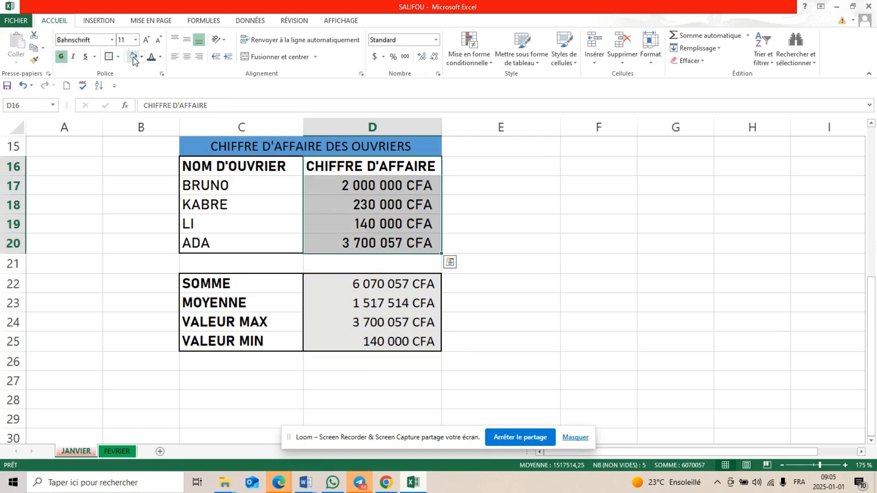
left_click(357, 287)
left_click_drag(364, 294, 415, 384)
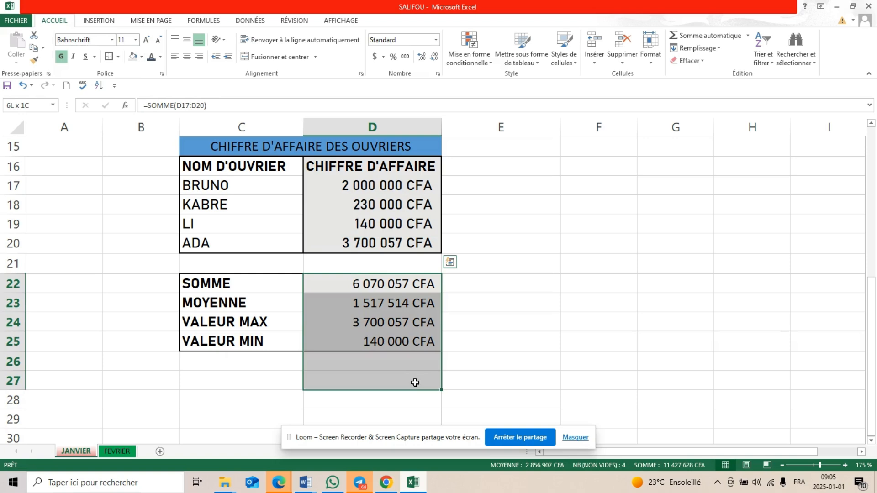
left_click(576, 384)
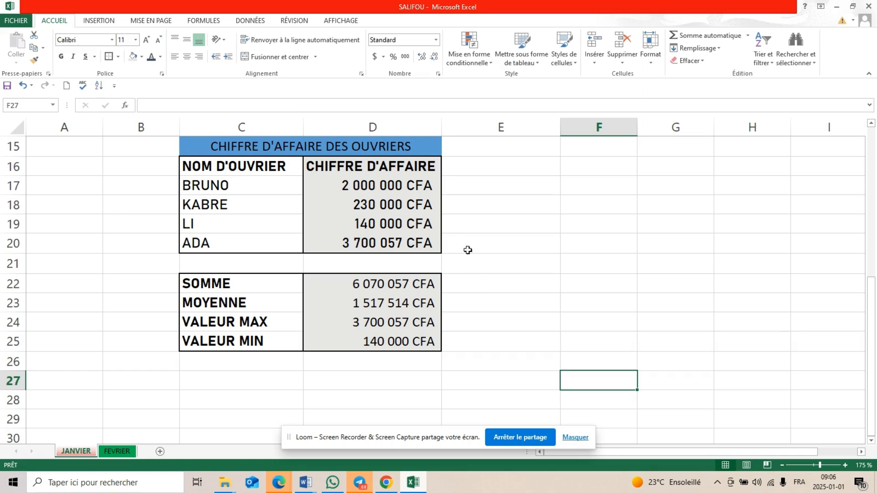
scroll(465, 238, "up", 2)
scroll(465, 238, "down", 3)
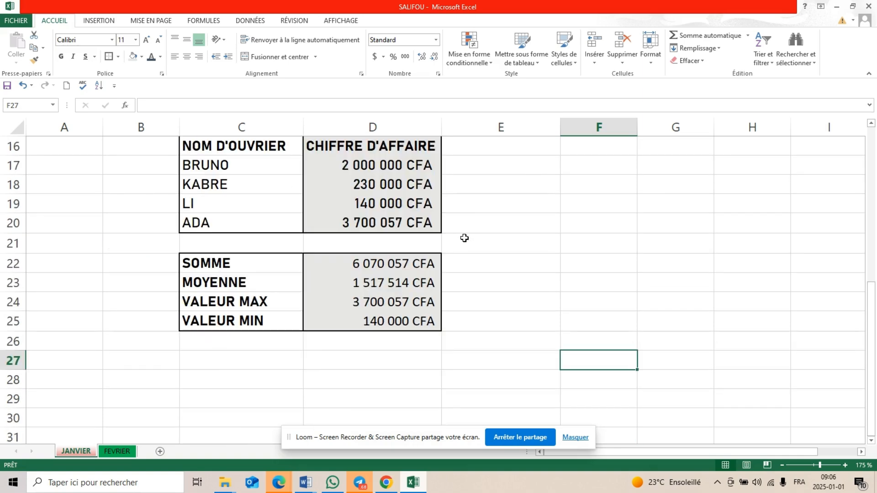